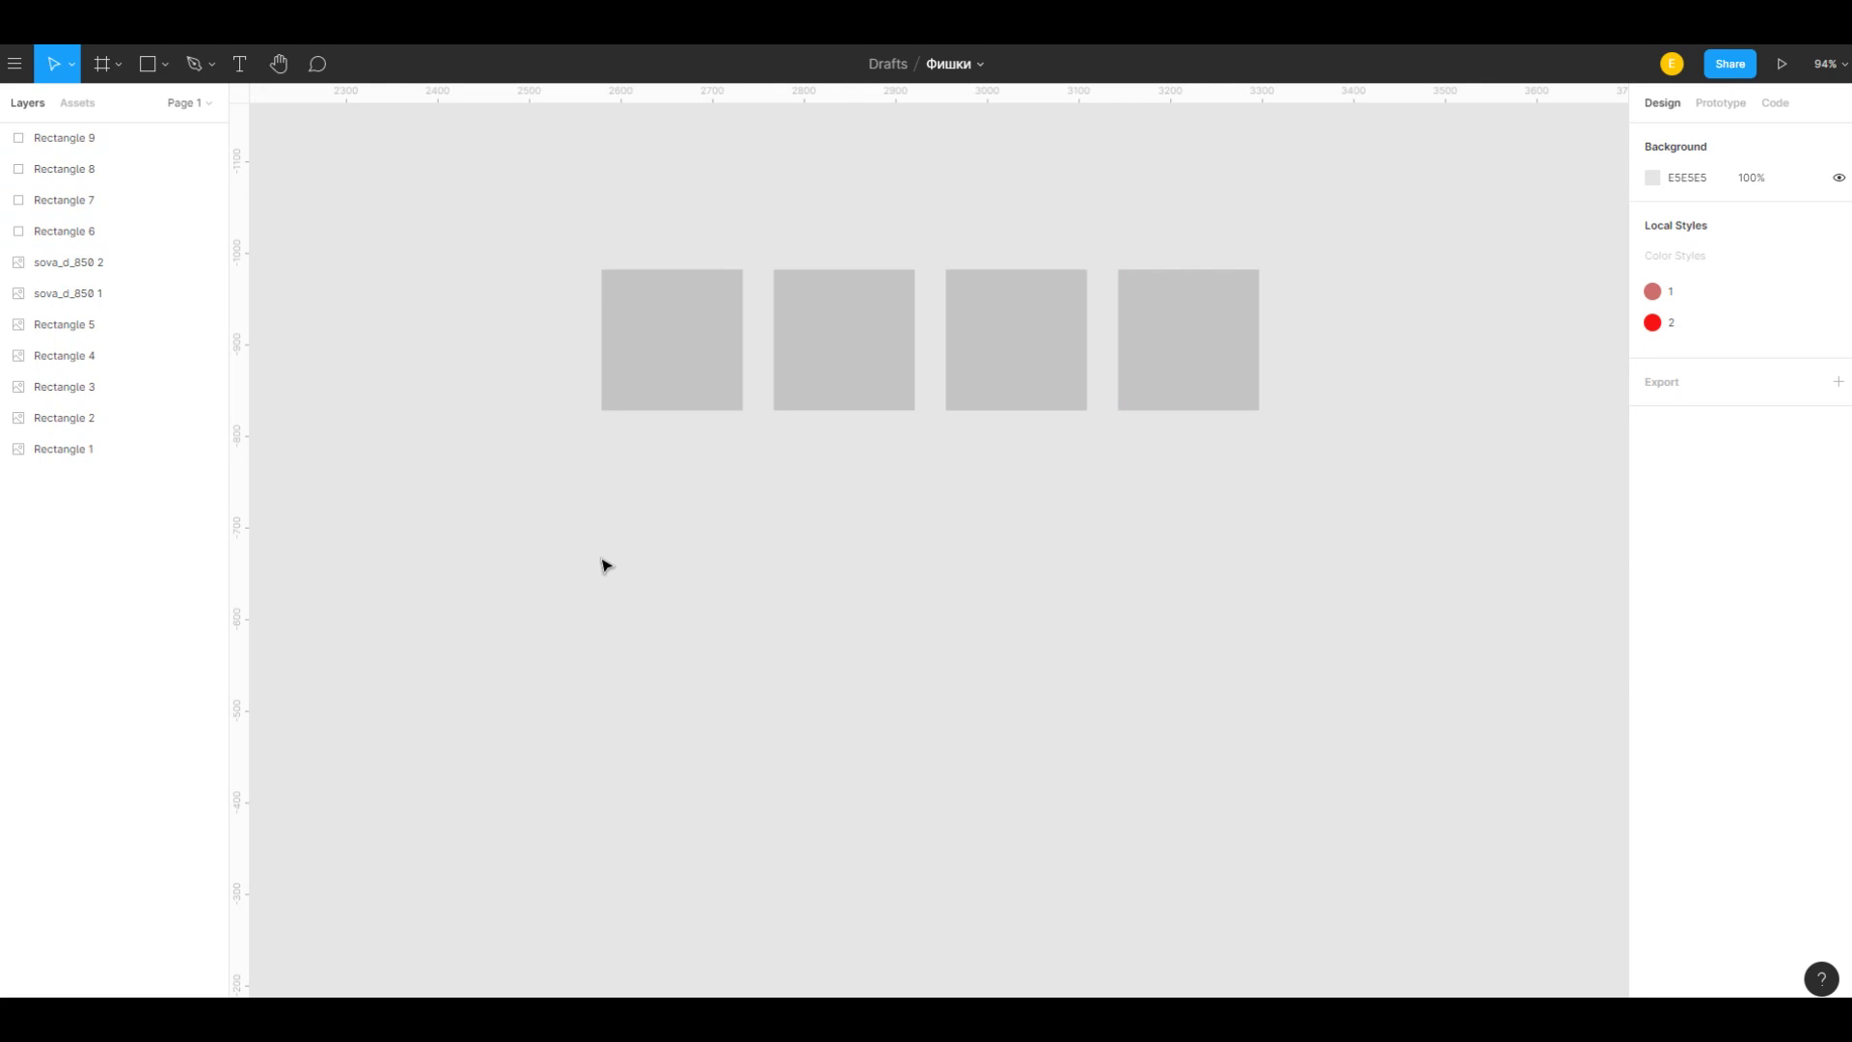
Step: Load four owl photos (Без названия, sova-3, sova_d_850, baykus) with Place Image
{"action": "left_click", "coordinate": [165, 65]}
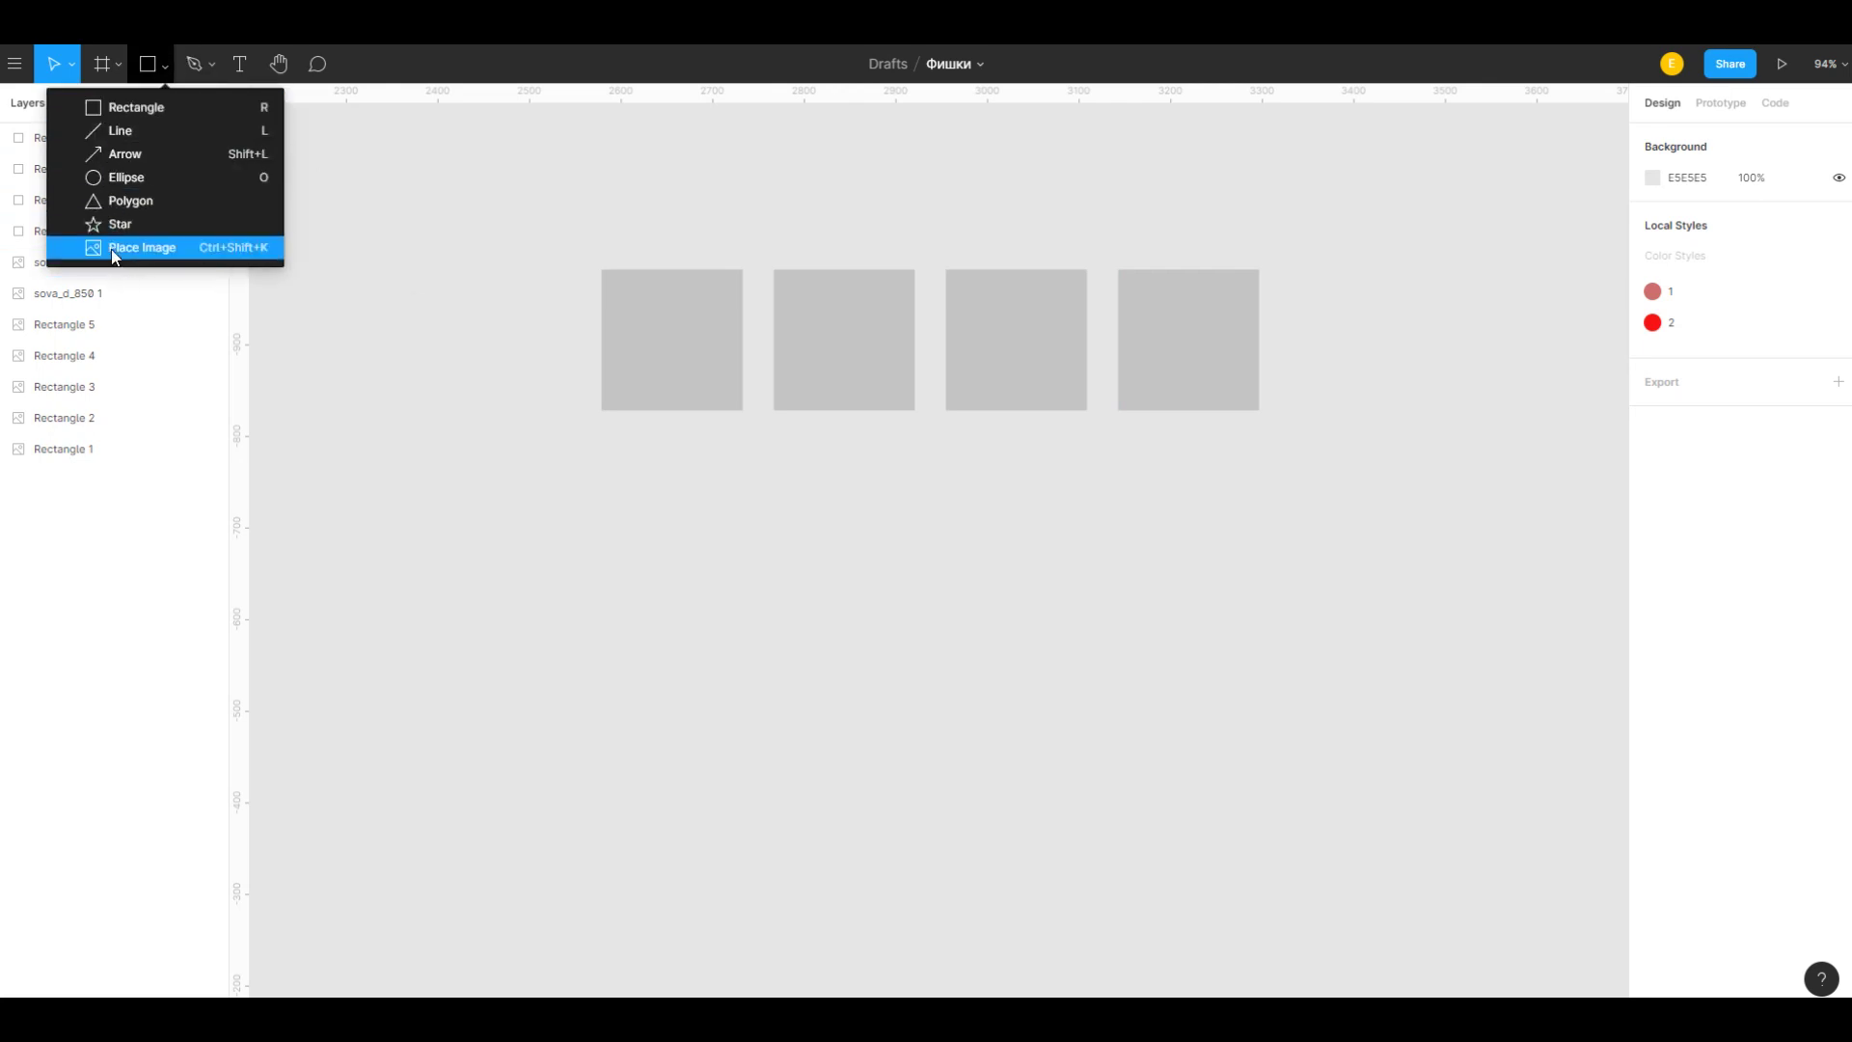
{"action": "left_click", "coordinate": [176, 249]}
{"action": "left_click", "coordinate": [581, 172]}
{"action": "left_click", "coordinate": [466, 210], "text": "ctrl"}
{"action": "left_click", "coordinate": [342, 173], "text": "ctrl"}
{"action": "left_click", "coordinate": [221, 179], "text": "ctrl"}
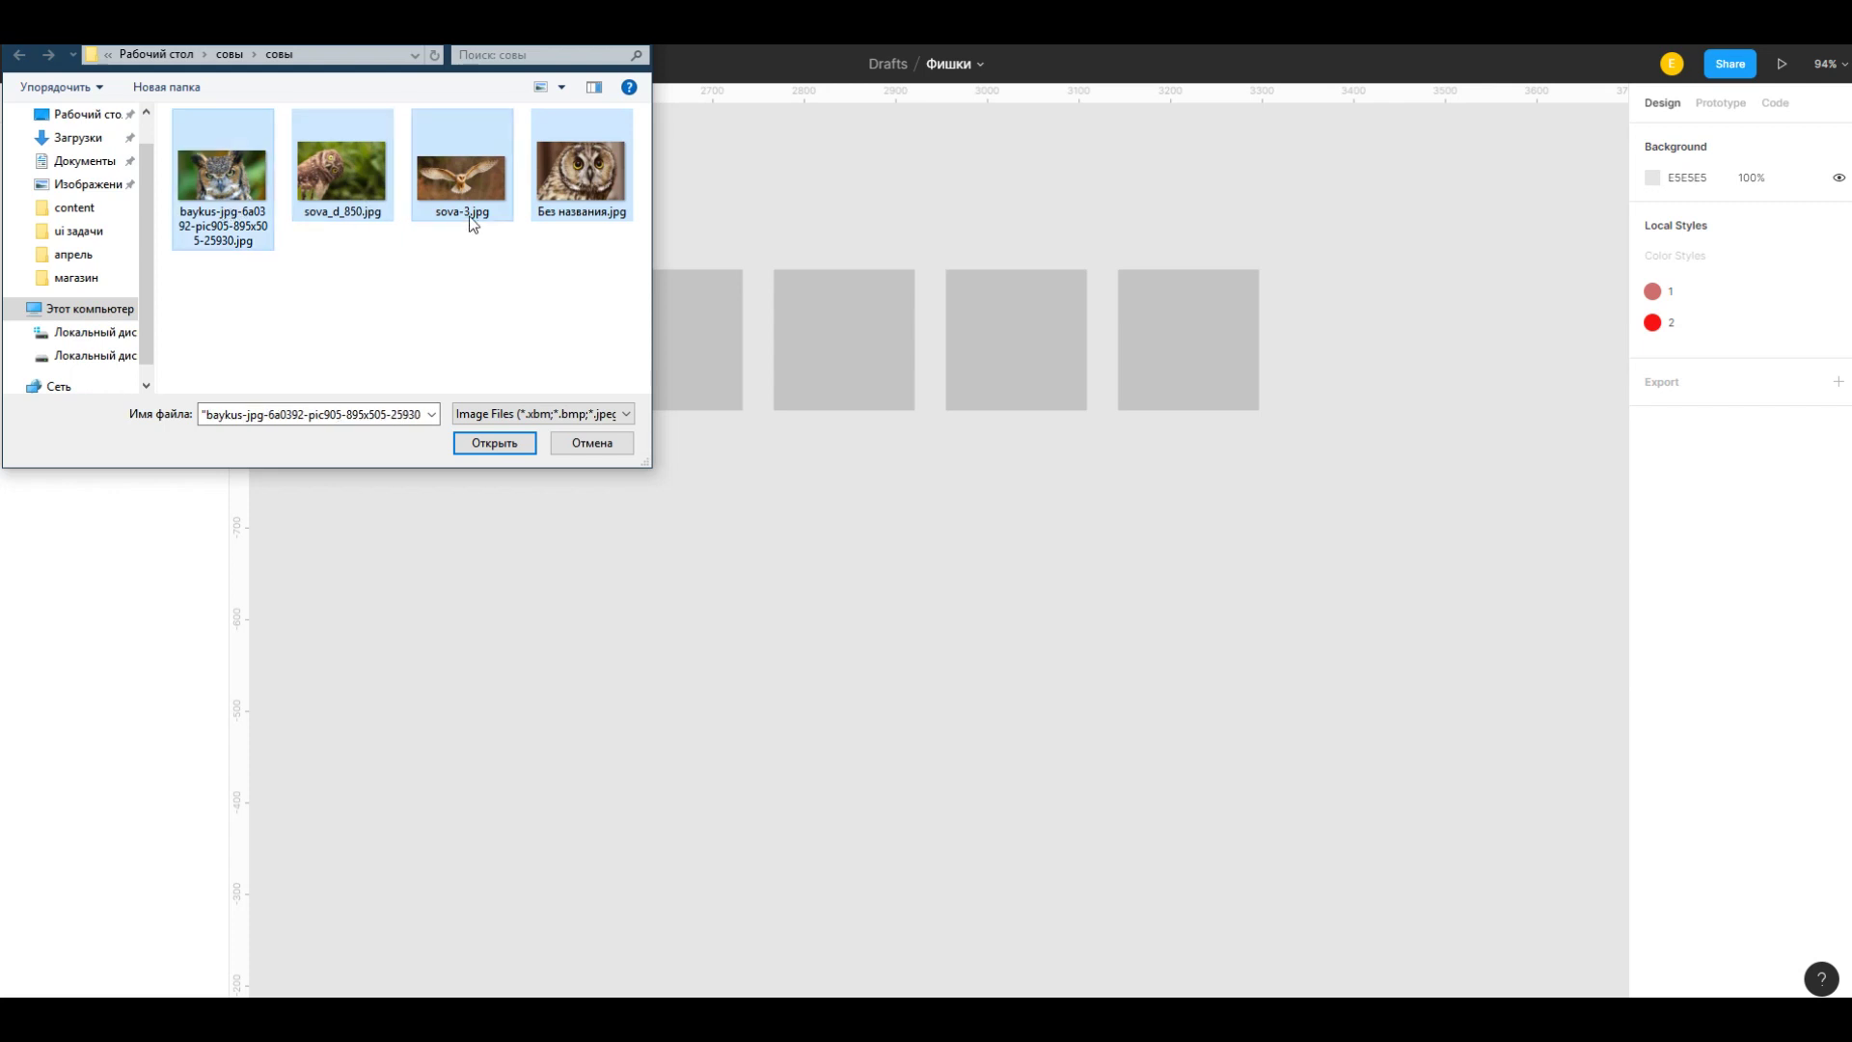
{"action": "left_click", "coordinate": [512, 444]}
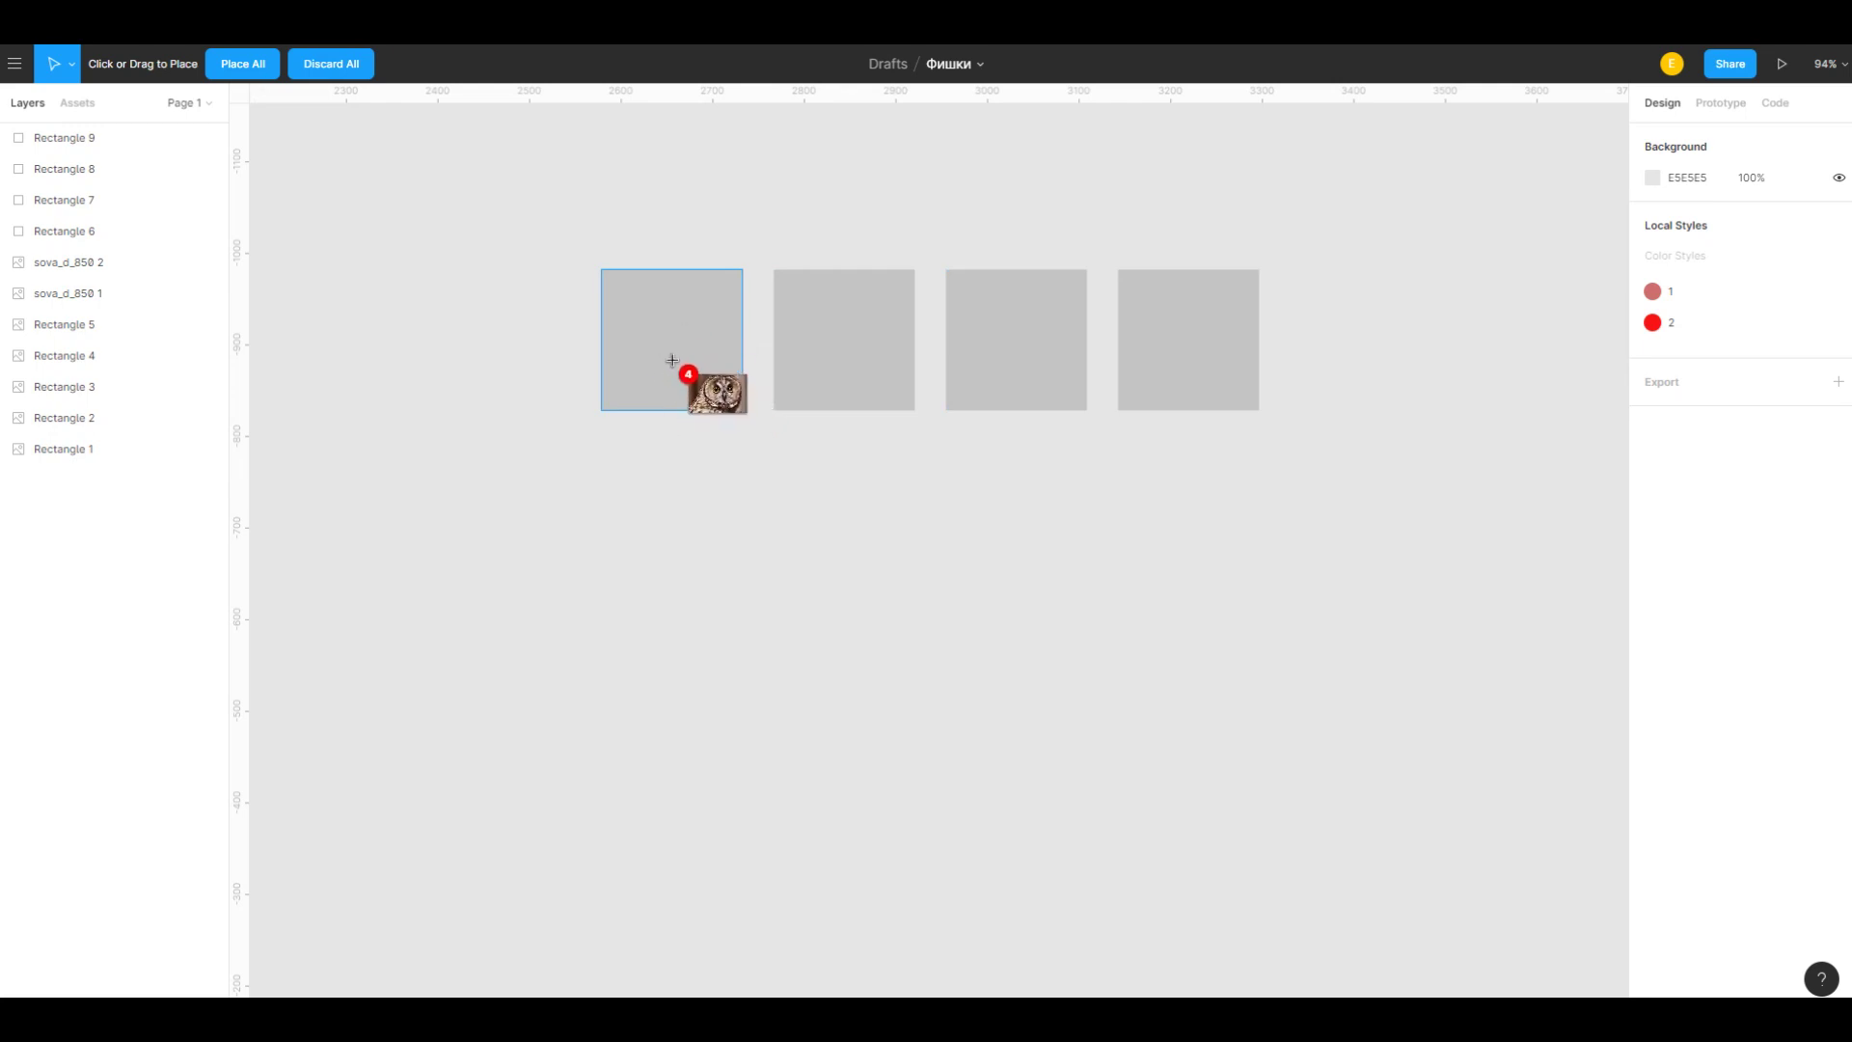
Step: Drop one owl photo into each of the four grey squares
{"action": "left_click", "coordinate": [702, 386]}
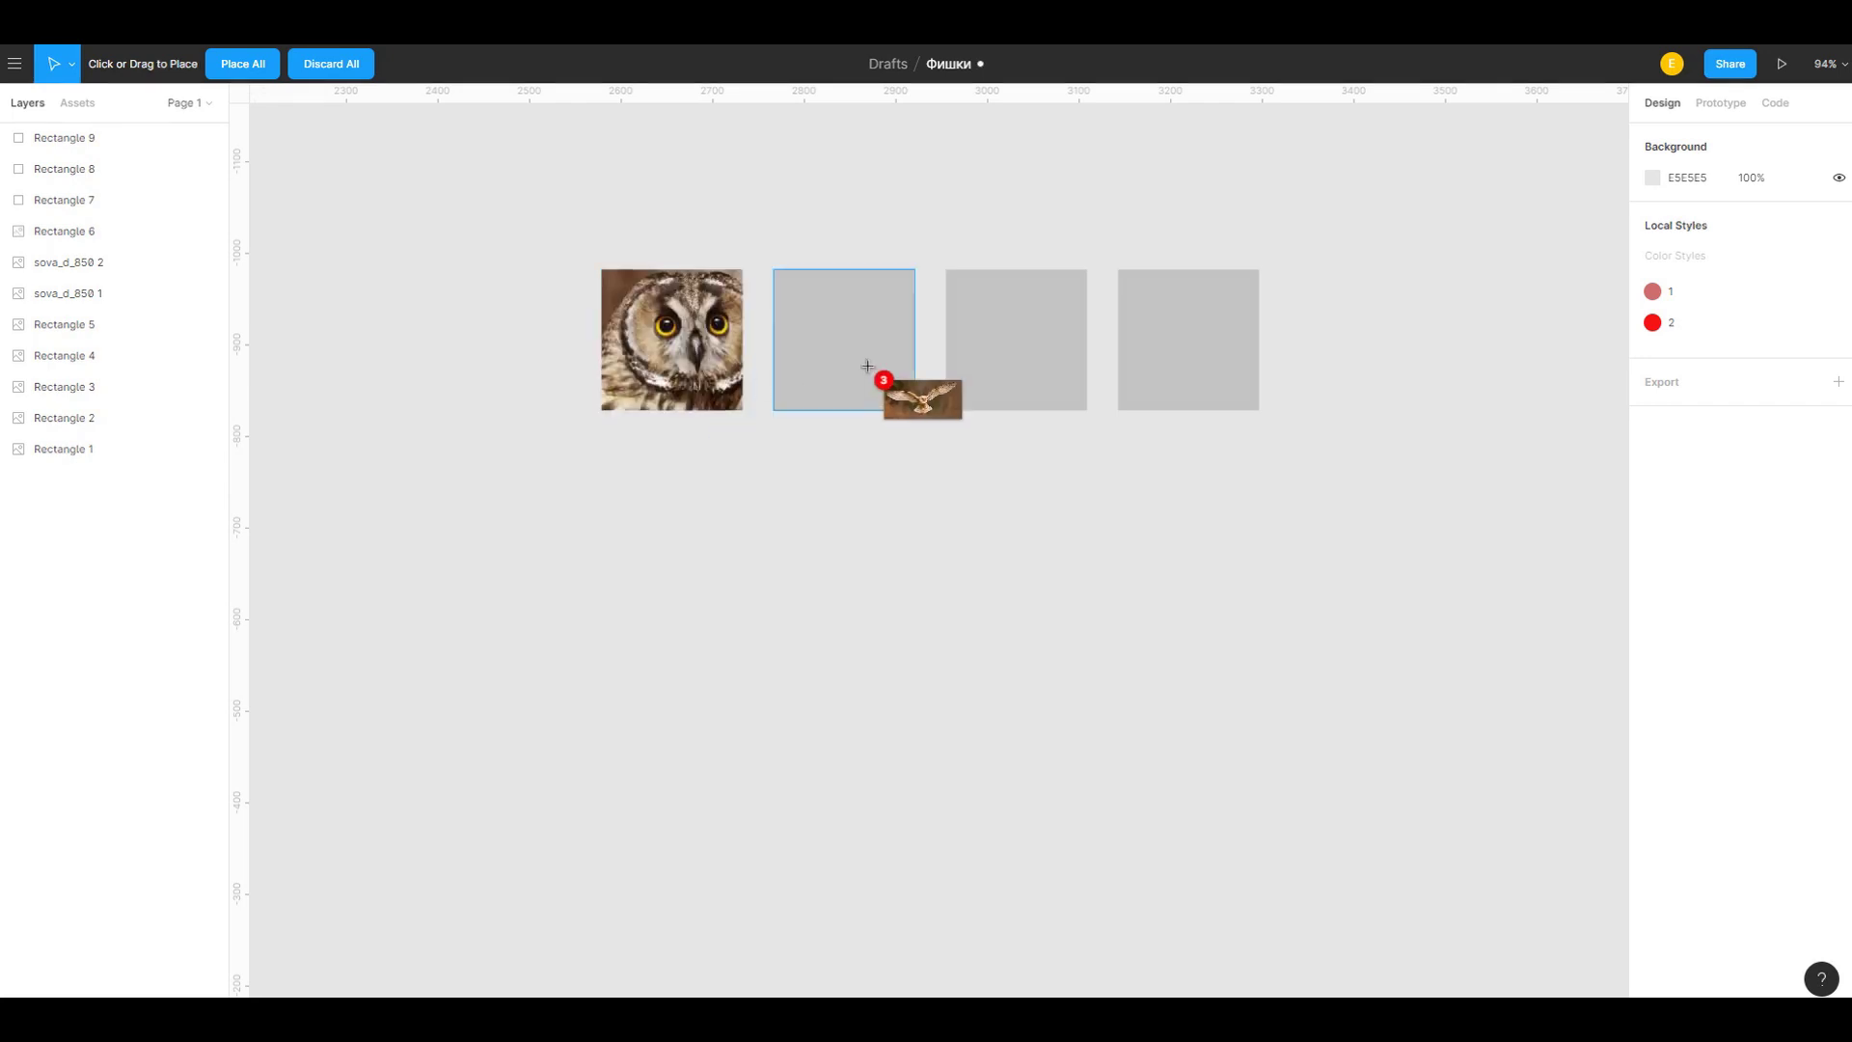
{"action": "left_click", "coordinate": [863, 370]}
{"action": "left_click", "coordinate": [998, 373]}
{"action": "left_click", "coordinate": [1187, 368]}
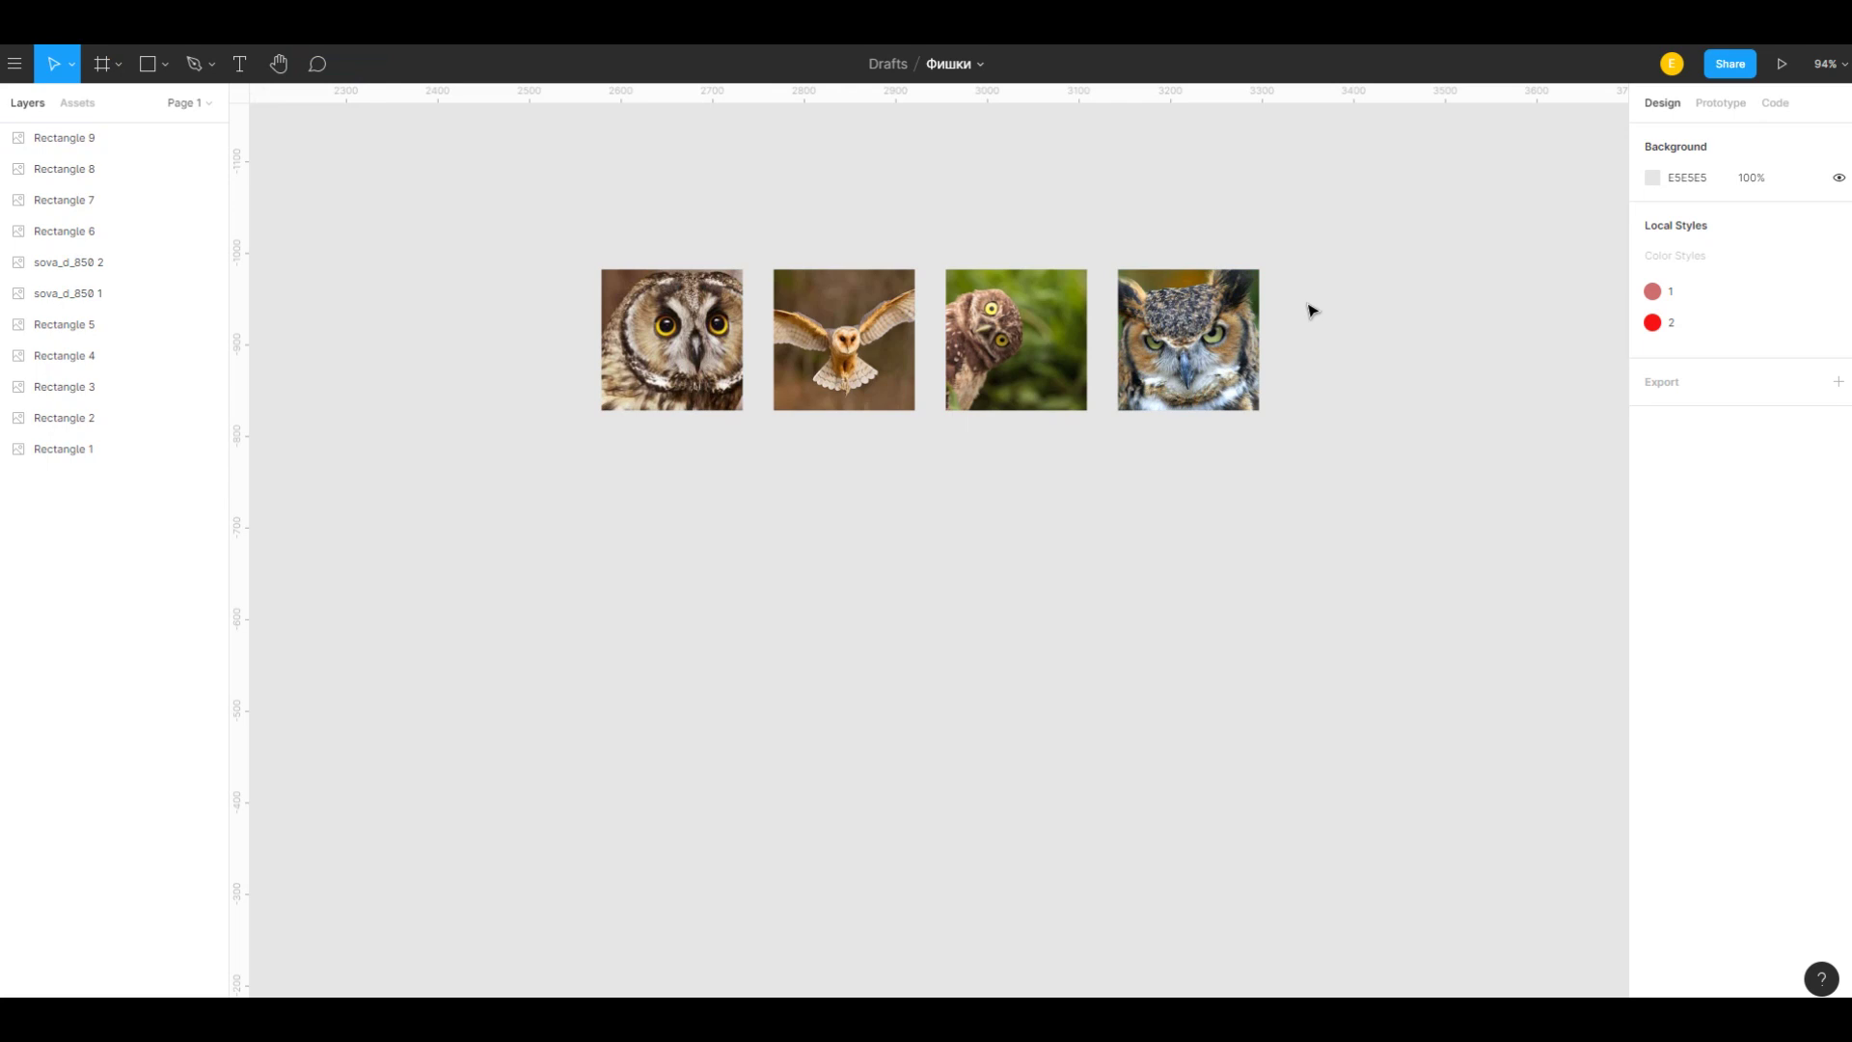
{"action": "key", "text": "ctrl+shift+k"}
Step: Place the flying owl sova-3.jpg below the row, aligned under the first photo, 530 wide
{"action": "left_click", "coordinate": [462, 176]}
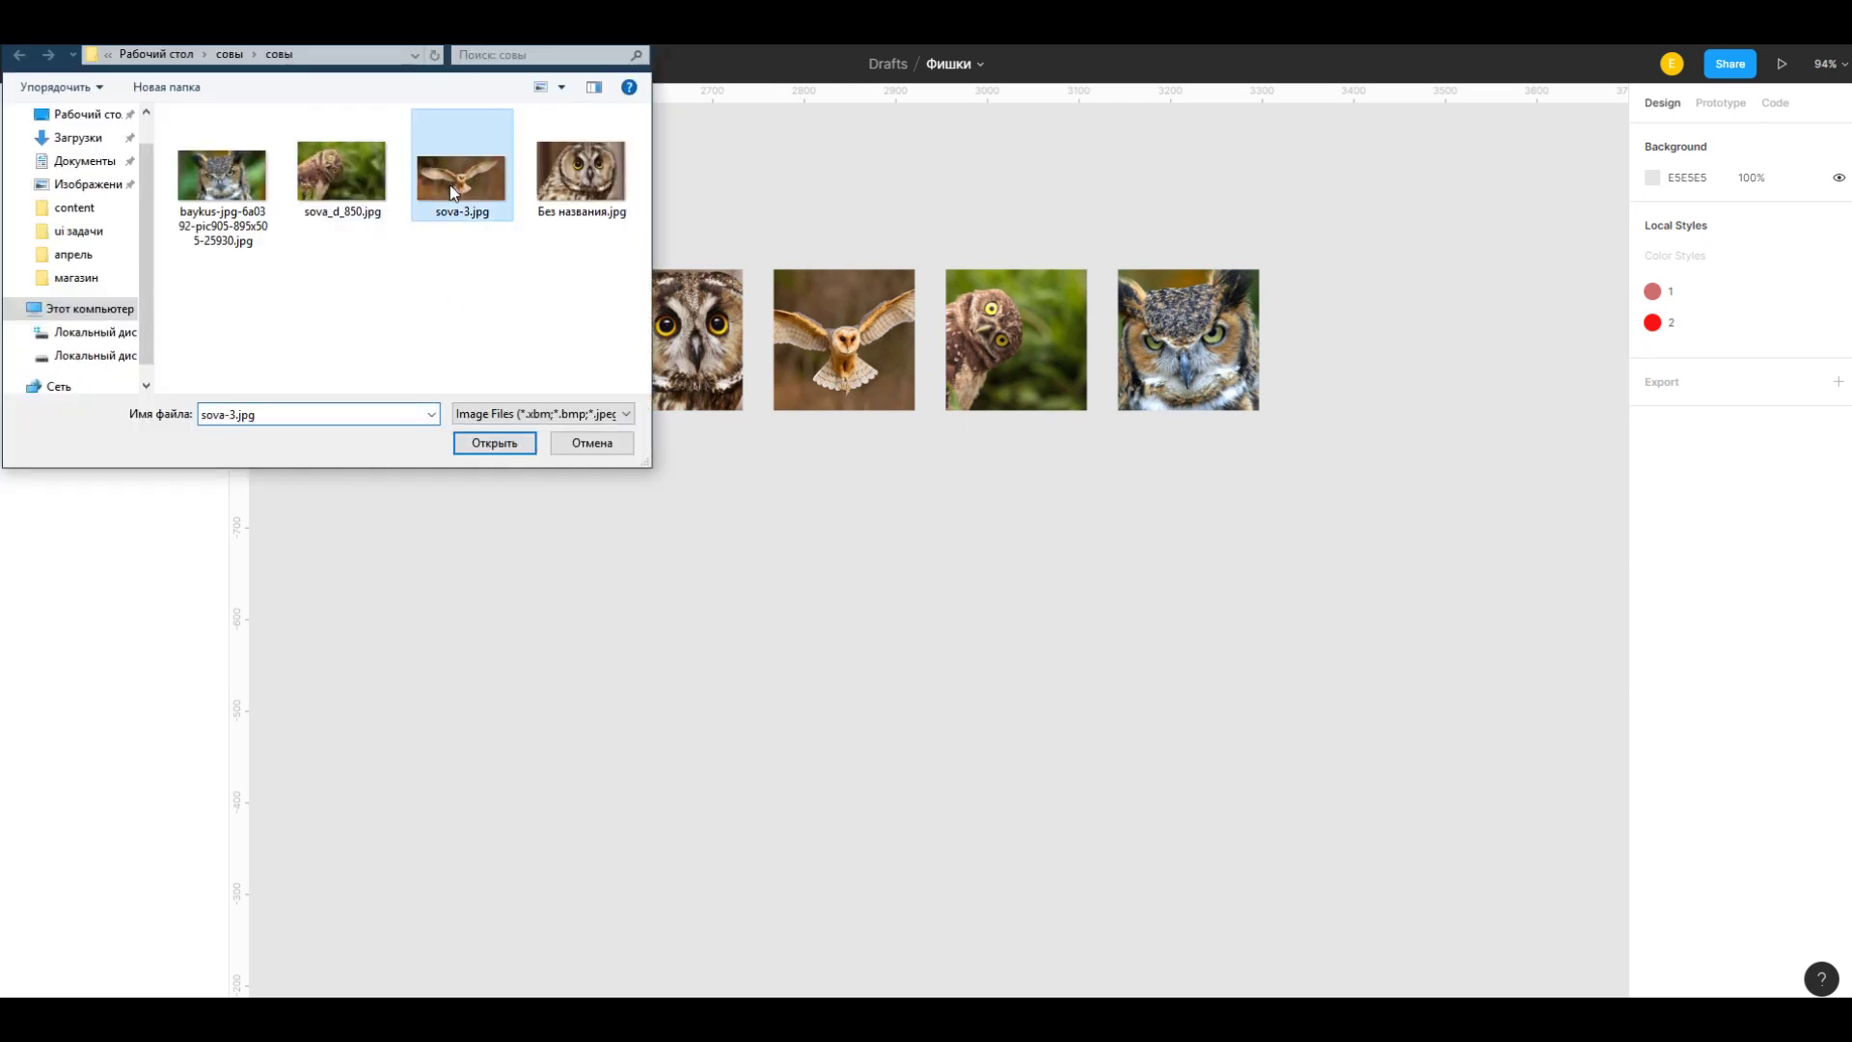
{"action": "left_click", "coordinate": [518, 444]}
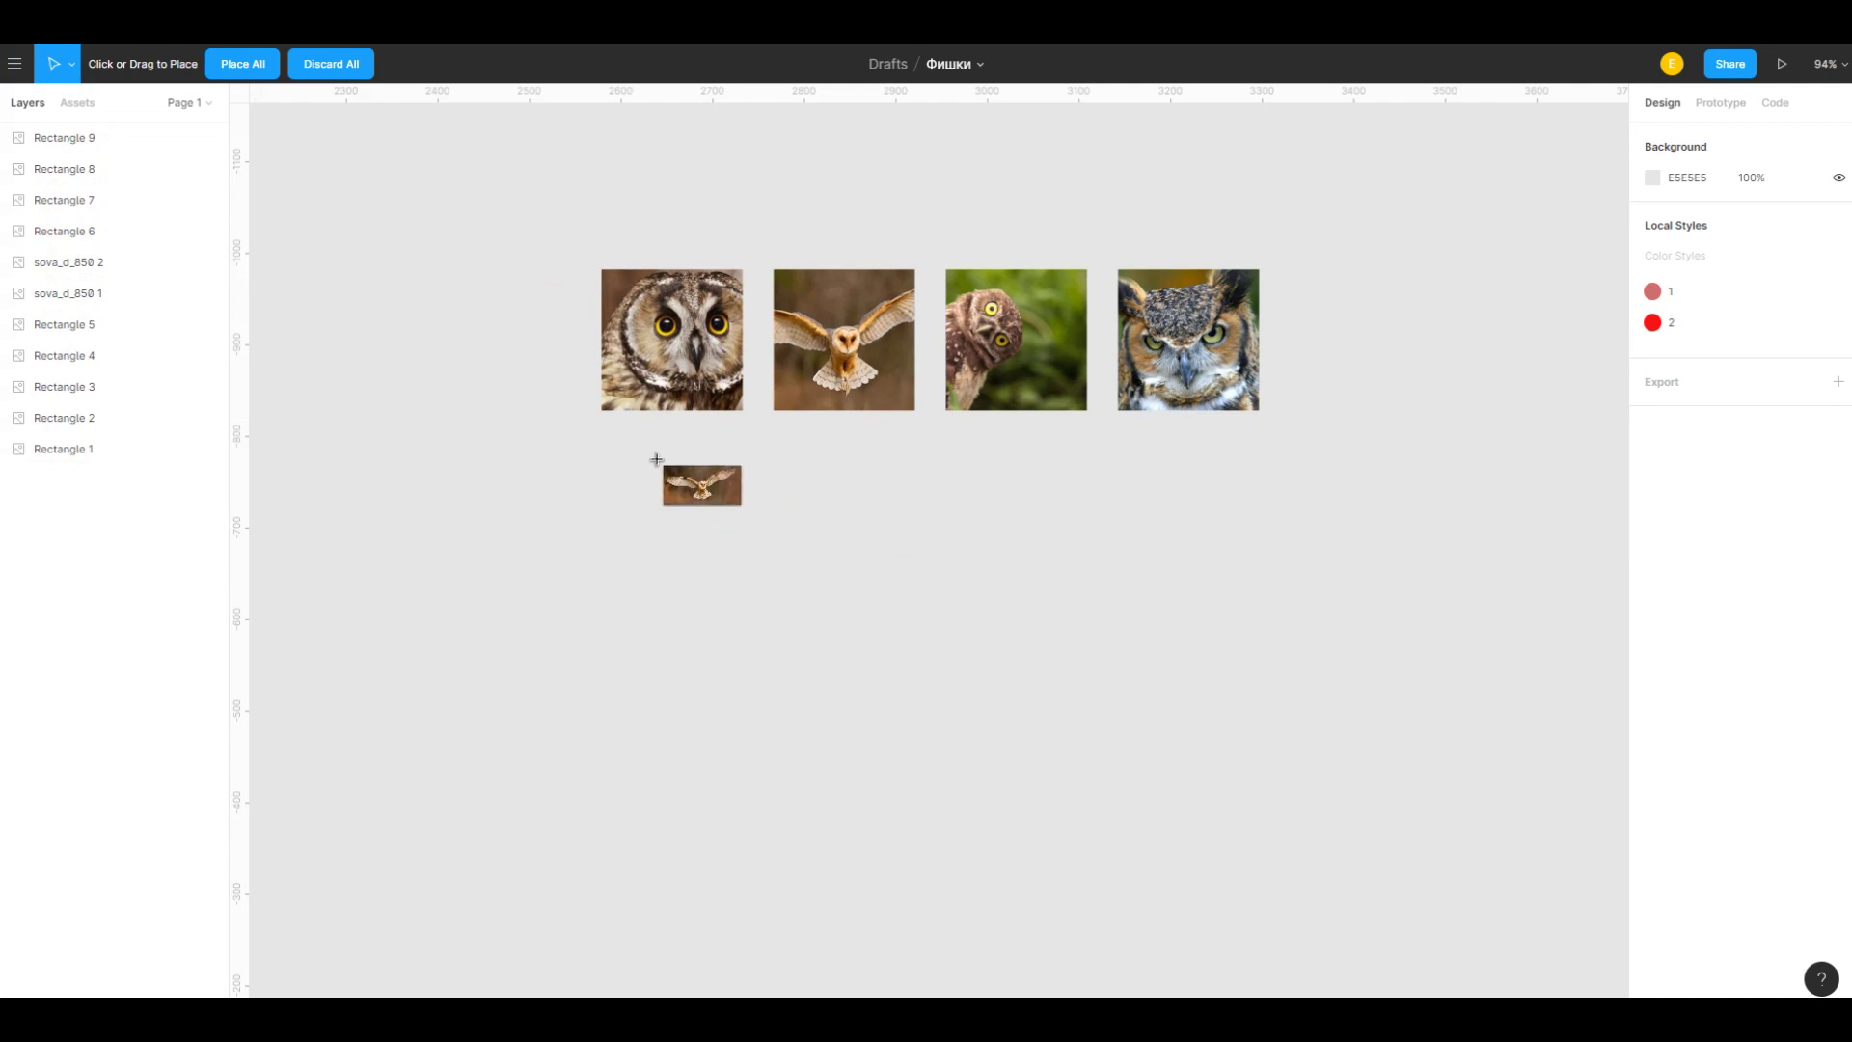
{"action": "left_click", "coordinate": [671, 472]}
{"action": "left_click_drag", "start_coordinate": [871, 599], "coordinate": [1054, 705]}
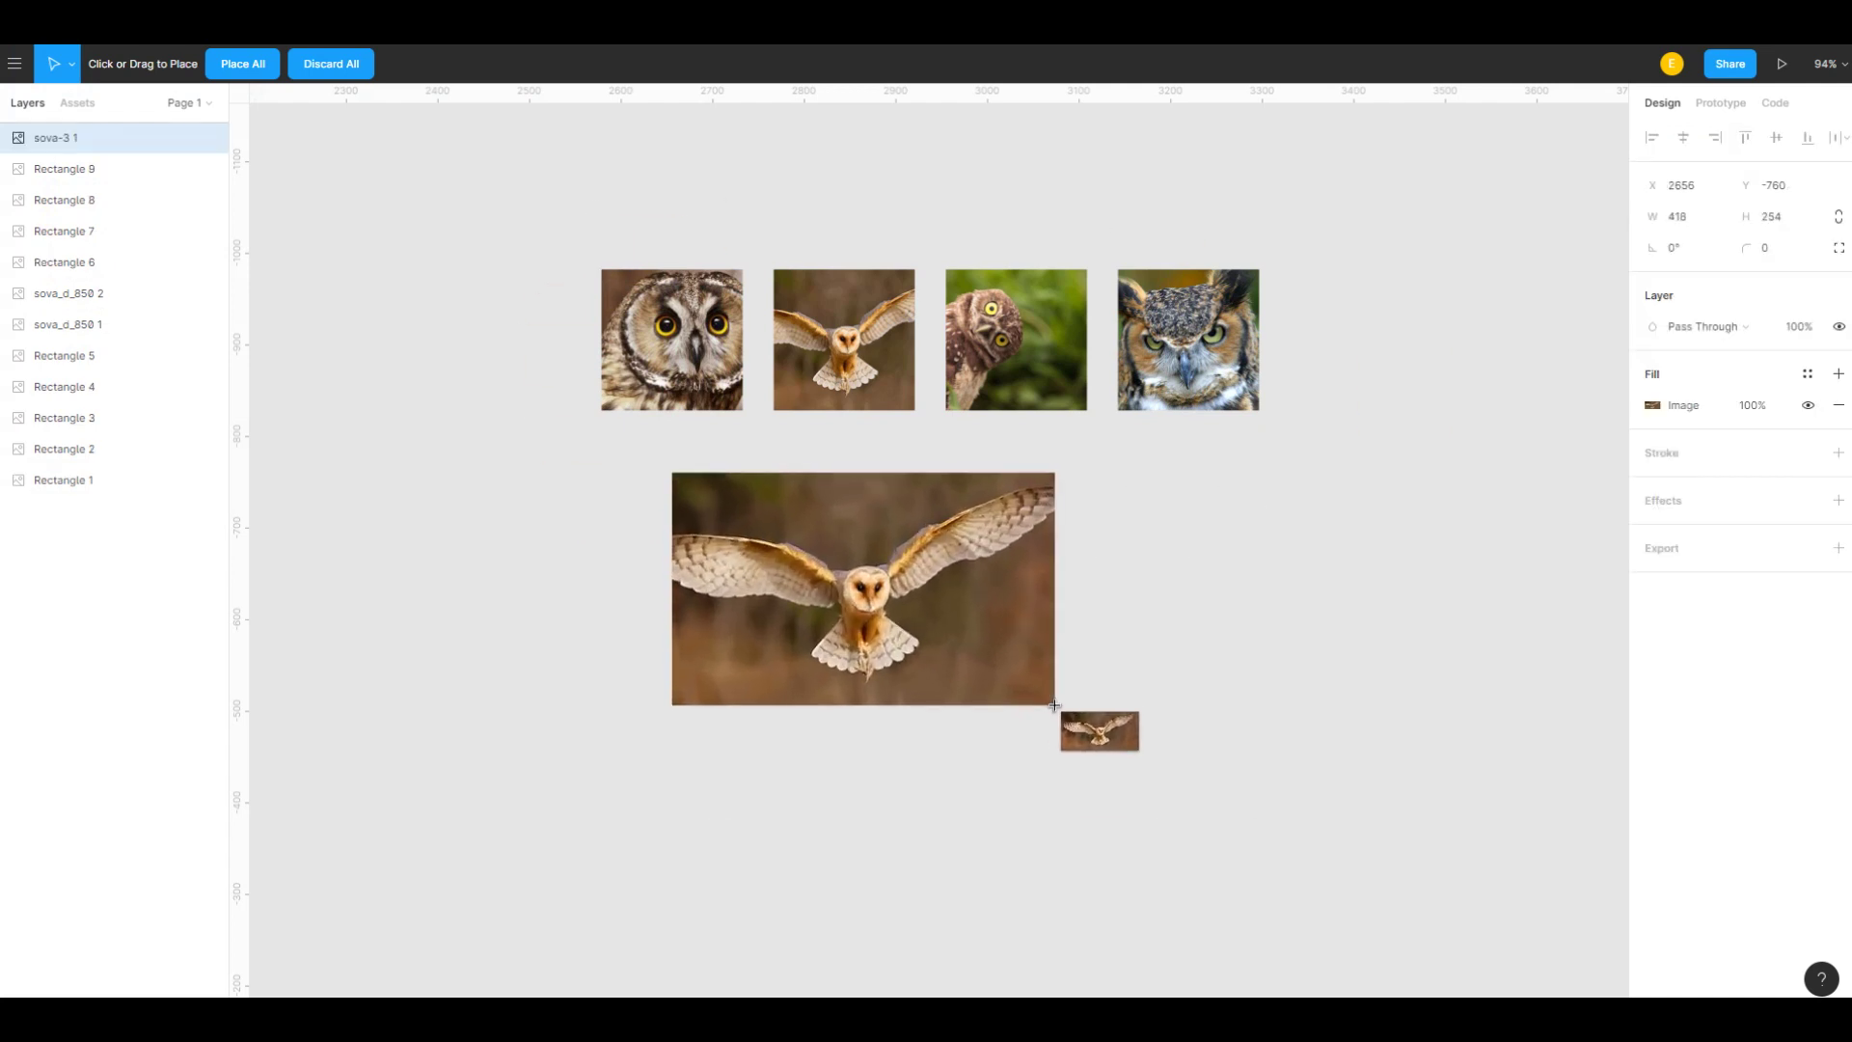
{"action": "left_click_drag", "start_coordinate": [1055, 705], "coordinate": [1131, 745]}
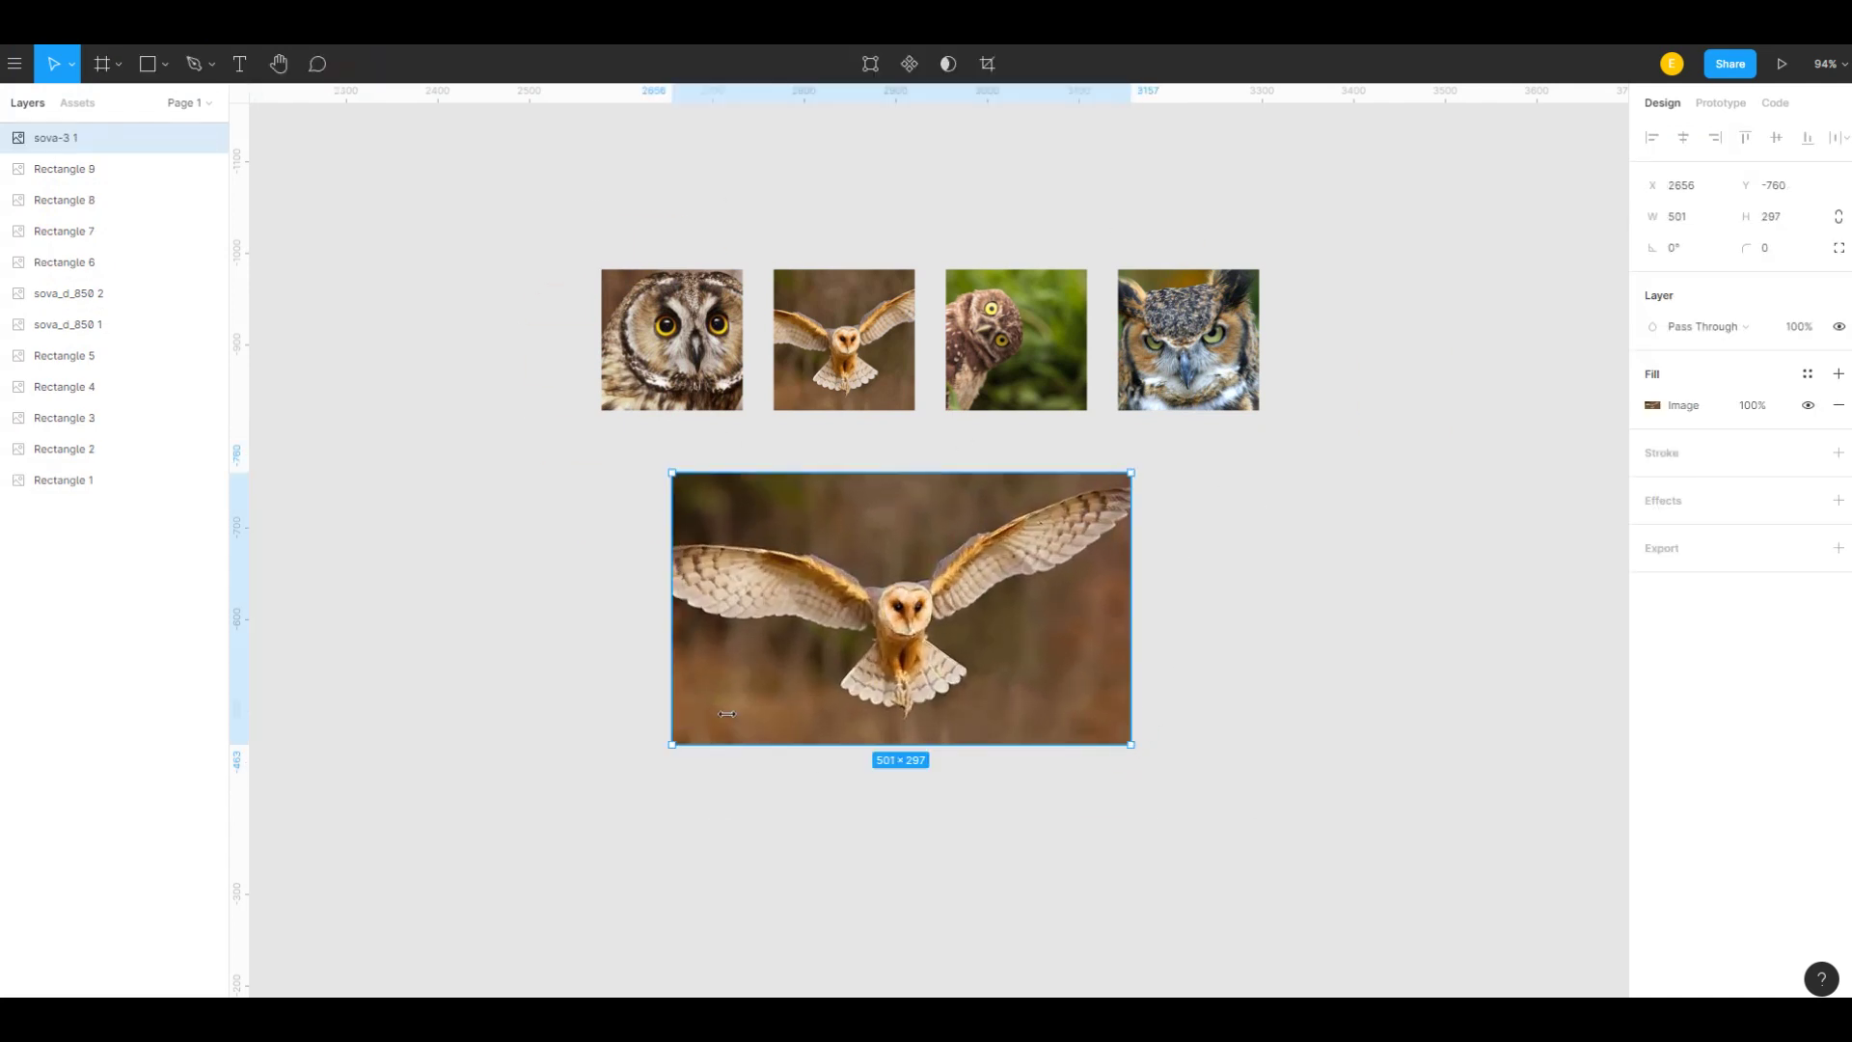
{"action": "left_click_drag", "start_coordinate": [1003, 576], "coordinate": [933, 531]}
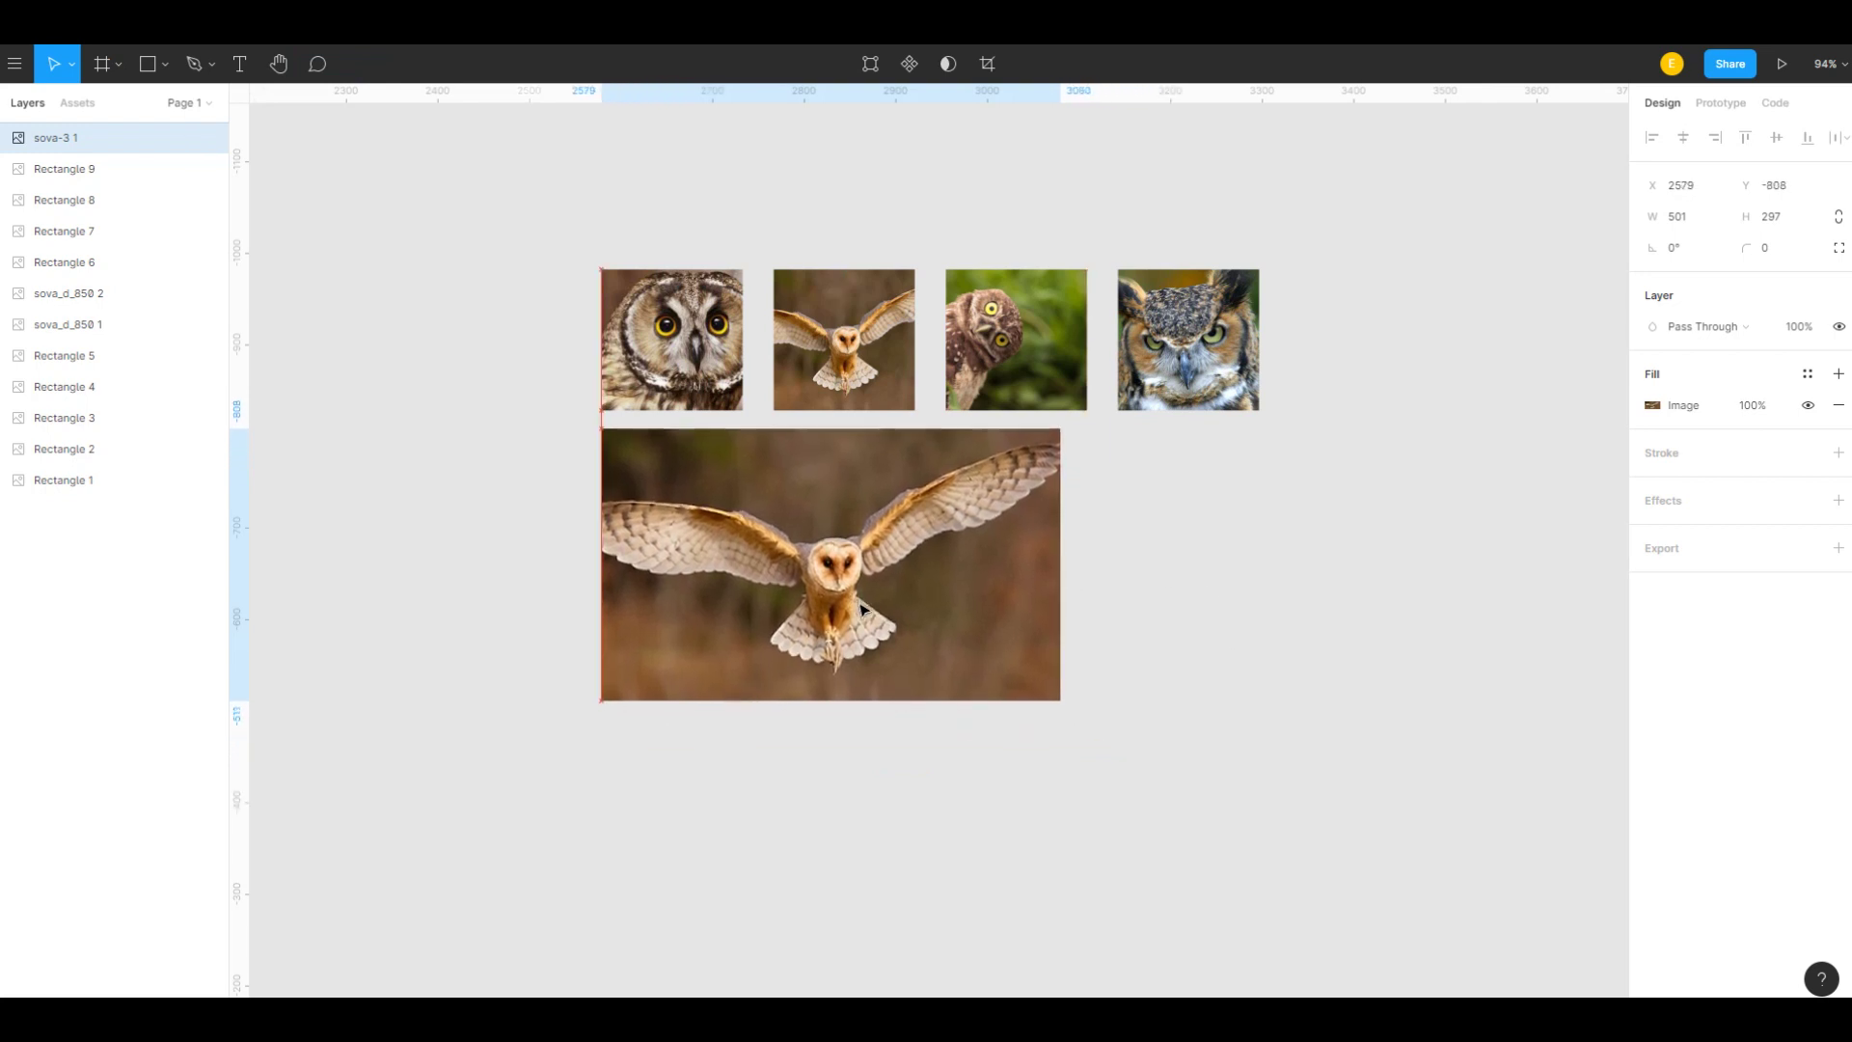
{"action": "left_click_drag", "start_coordinate": [1061, 584], "coordinate": [1084, 584]}
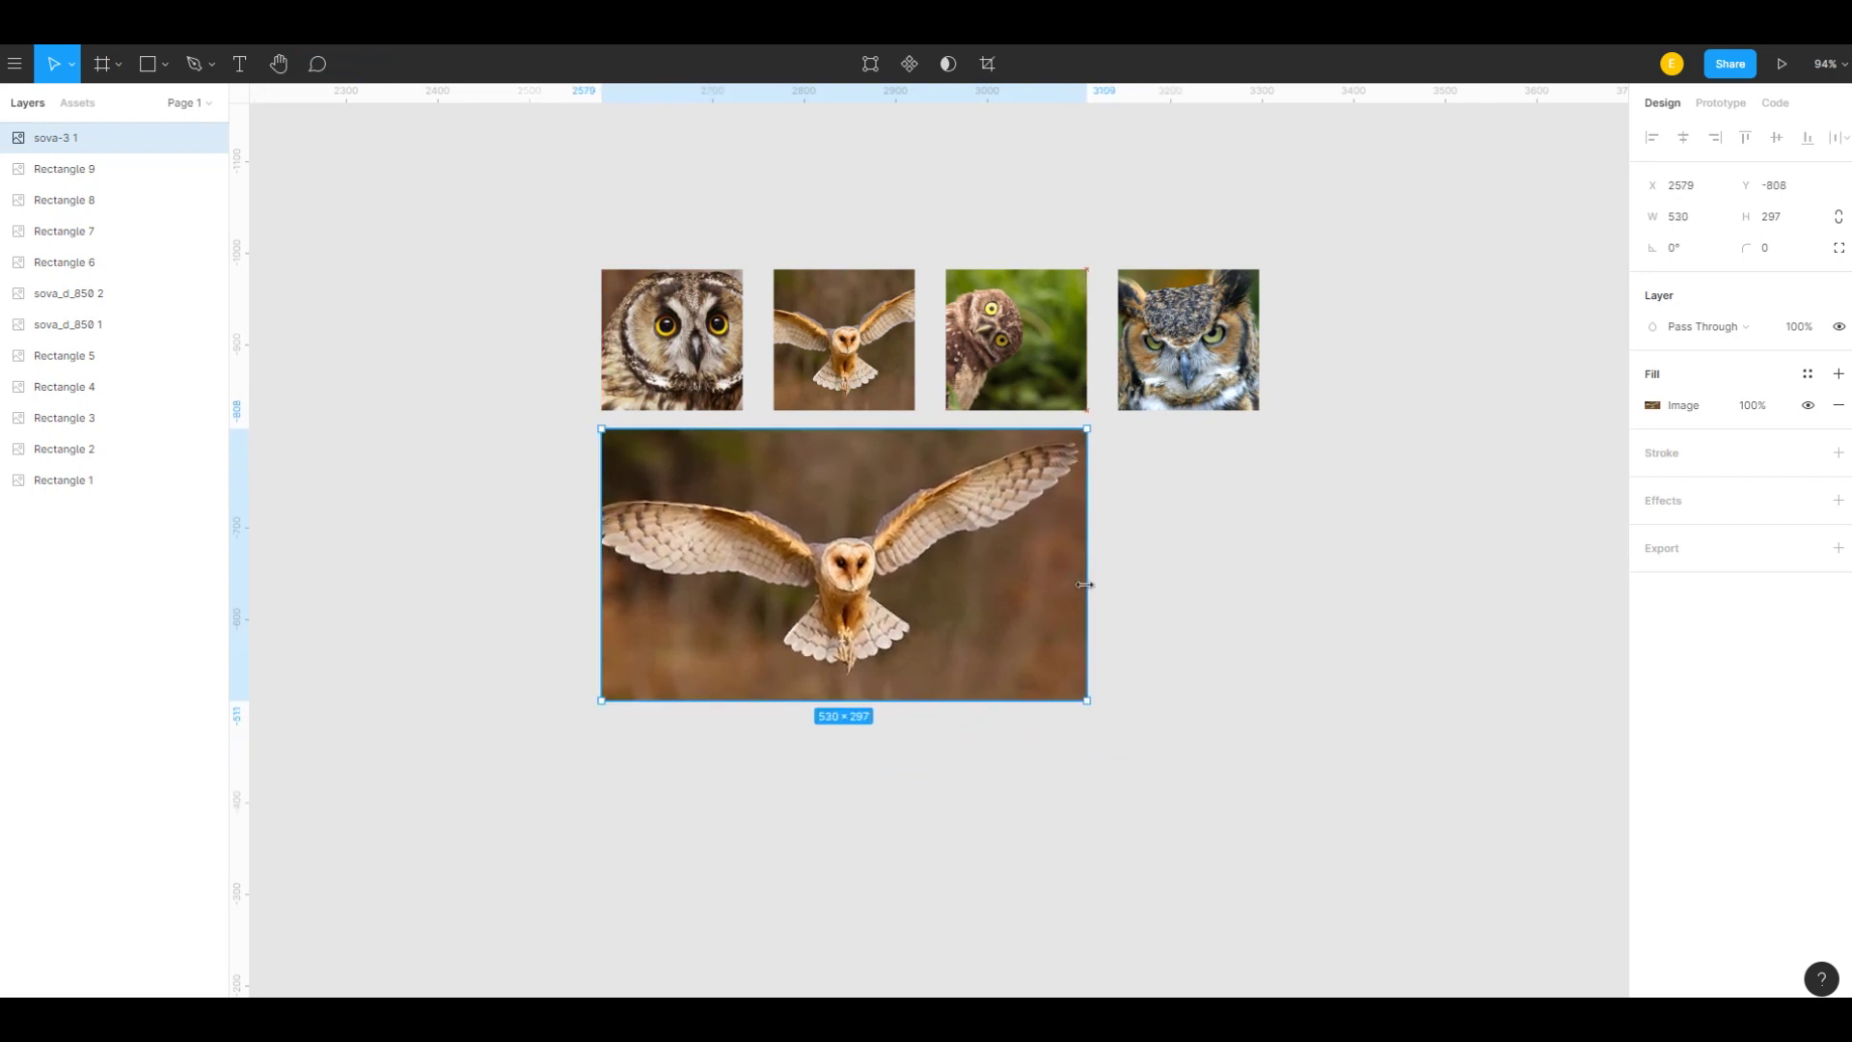
Step: Move the fourth owl beside the flying owl and marquee-select the whole collage
{"action": "mouse_move", "coordinate": [1200, 355]}
{"action": "left_mouse_down"}
{"action": "mouse_move", "coordinate": [1176, 515]}
{"action": "mouse_move", "coordinate": [1189, 701]}
{"action": "left_mouse_up"}
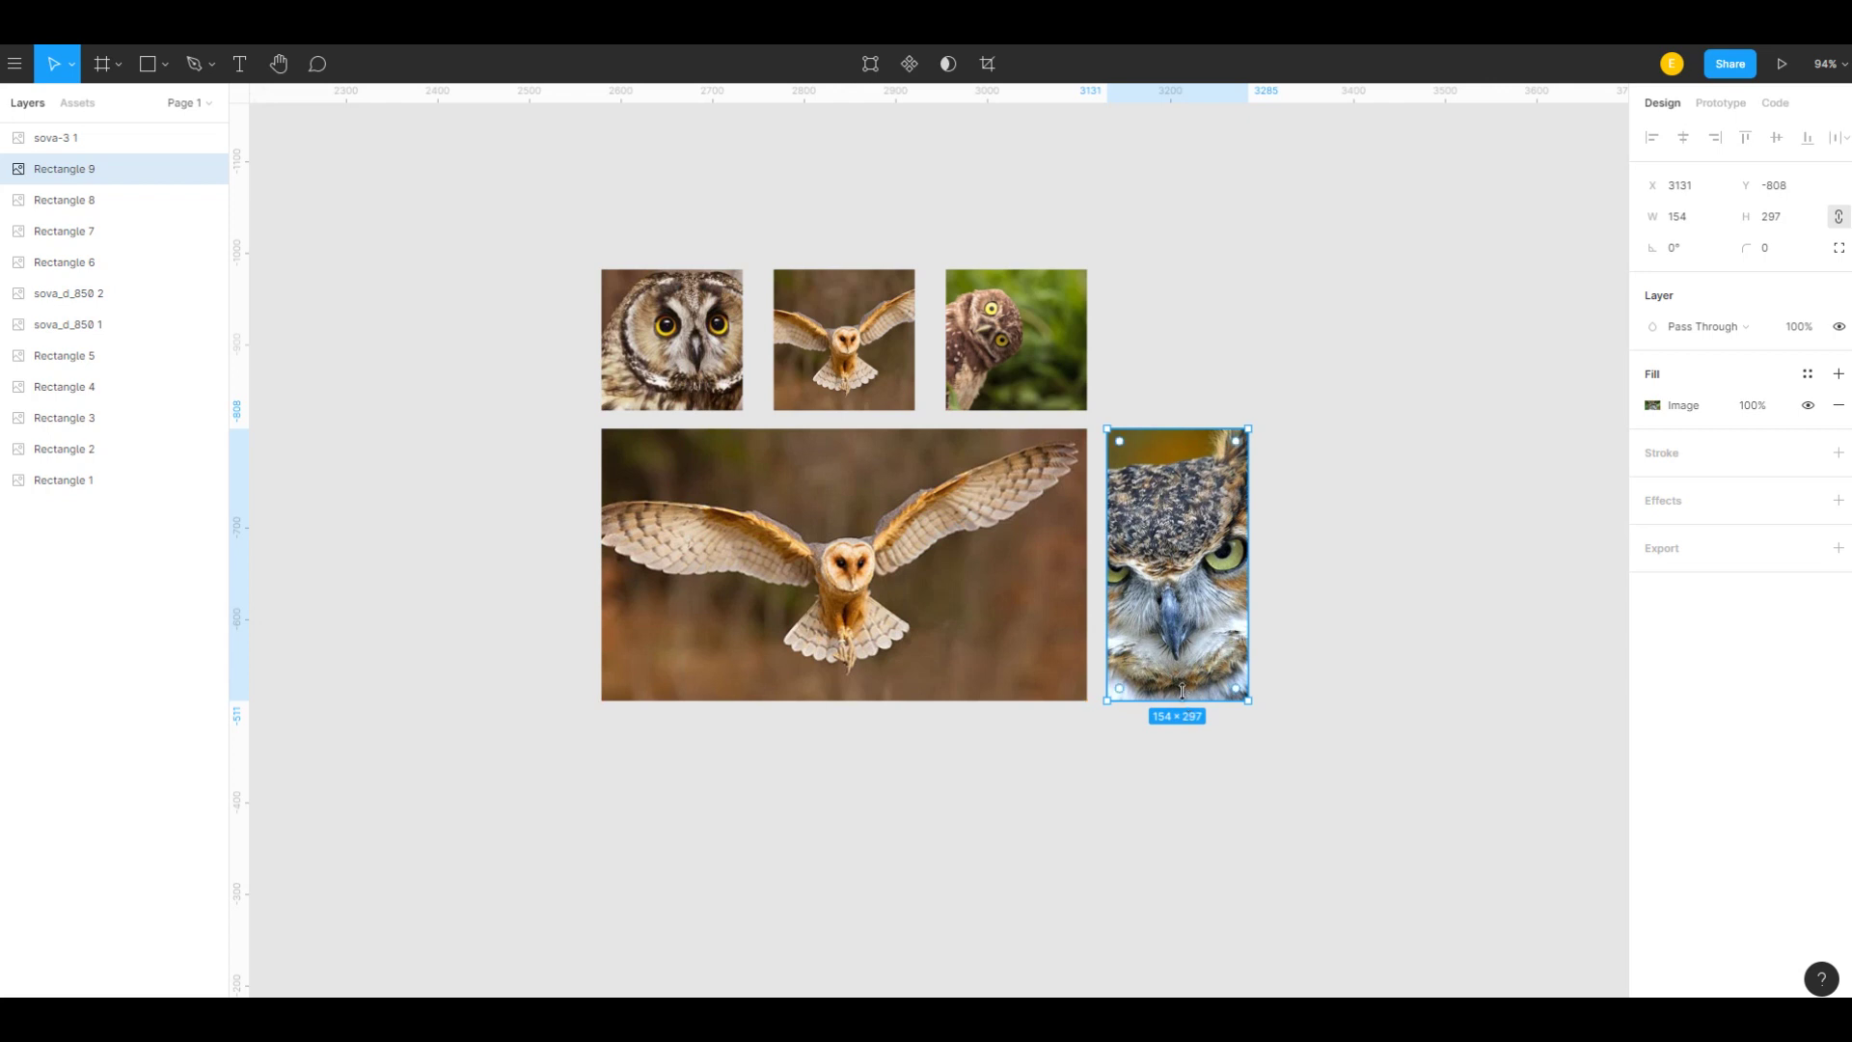
{"action": "left_click", "coordinate": [548, 213]}
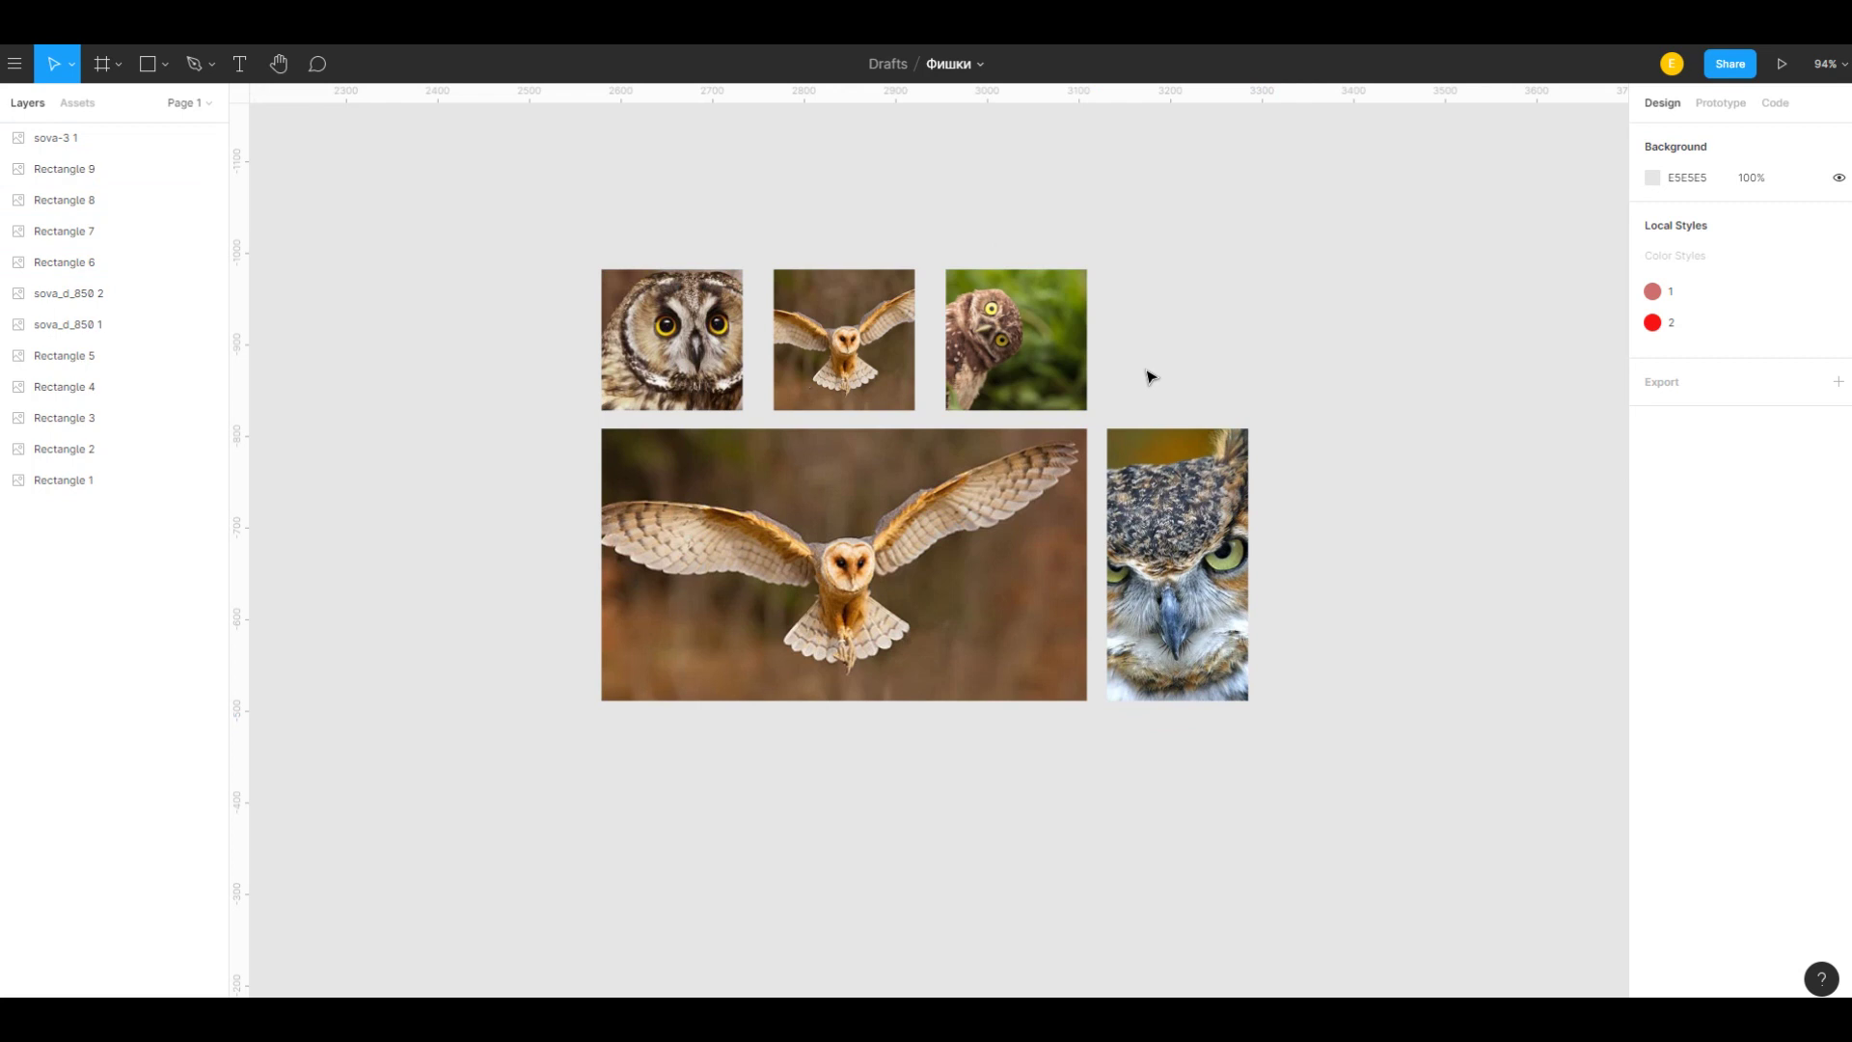
{"action": "left_click_drag", "start_coordinate": [499, 200], "coordinate": [1349, 775]}
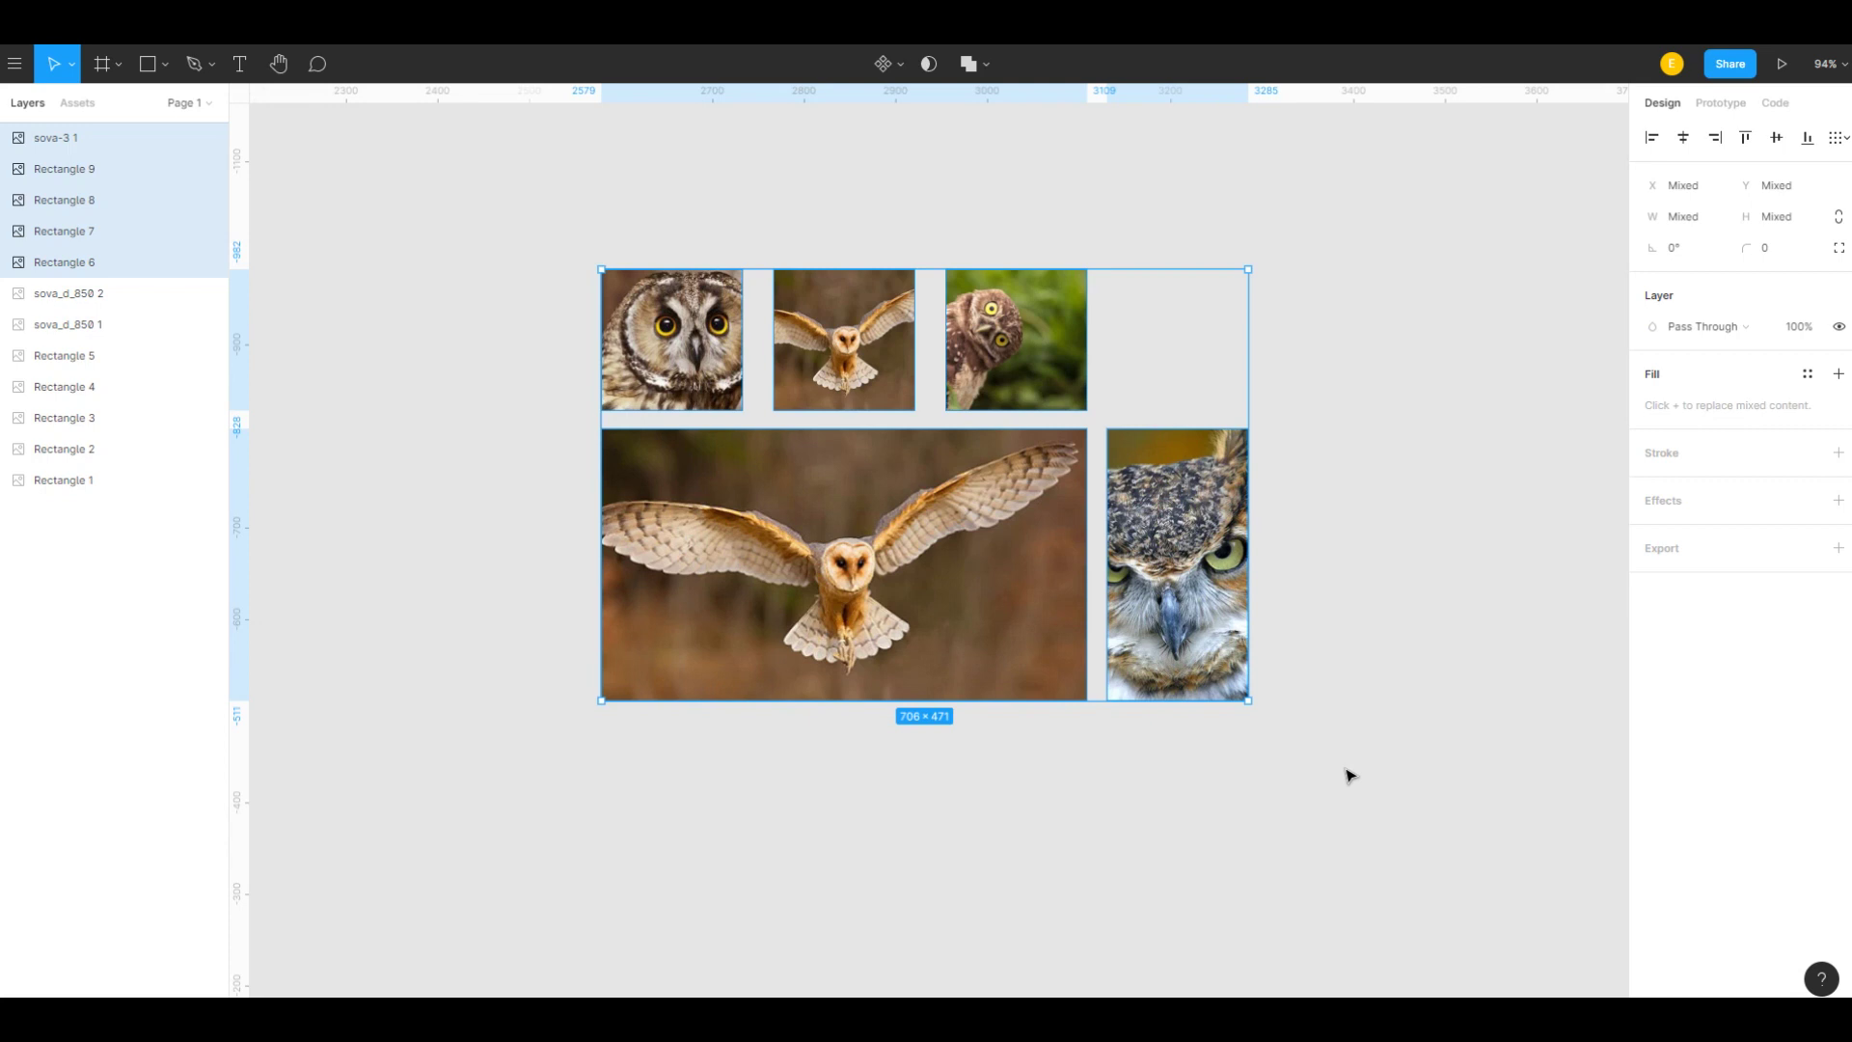
{"action": "left_click_drag", "start_coordinate": [485, 193], "coordinate": [1319, 825]}
{"action": "key", "text": "Escape"}
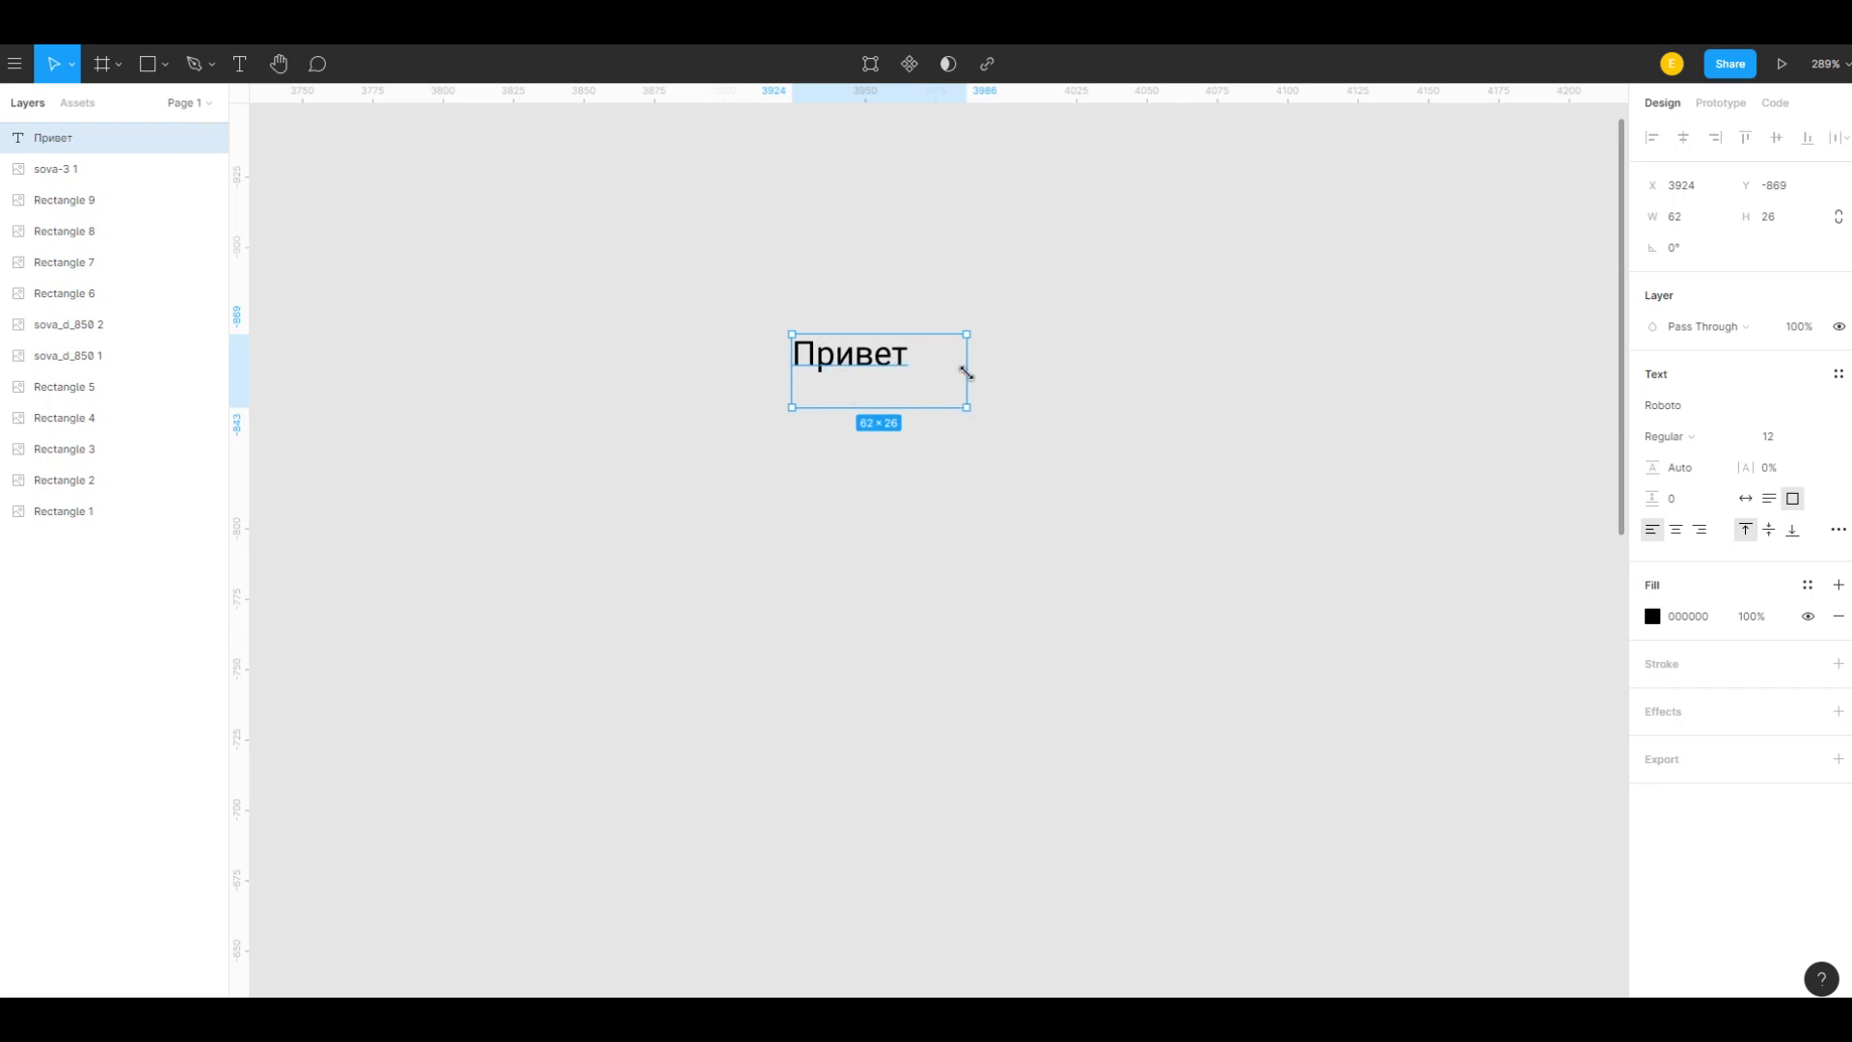
{"action": "left_click_drag", "start_coordinate": [966, 372], "coordinate": [915, 373]}
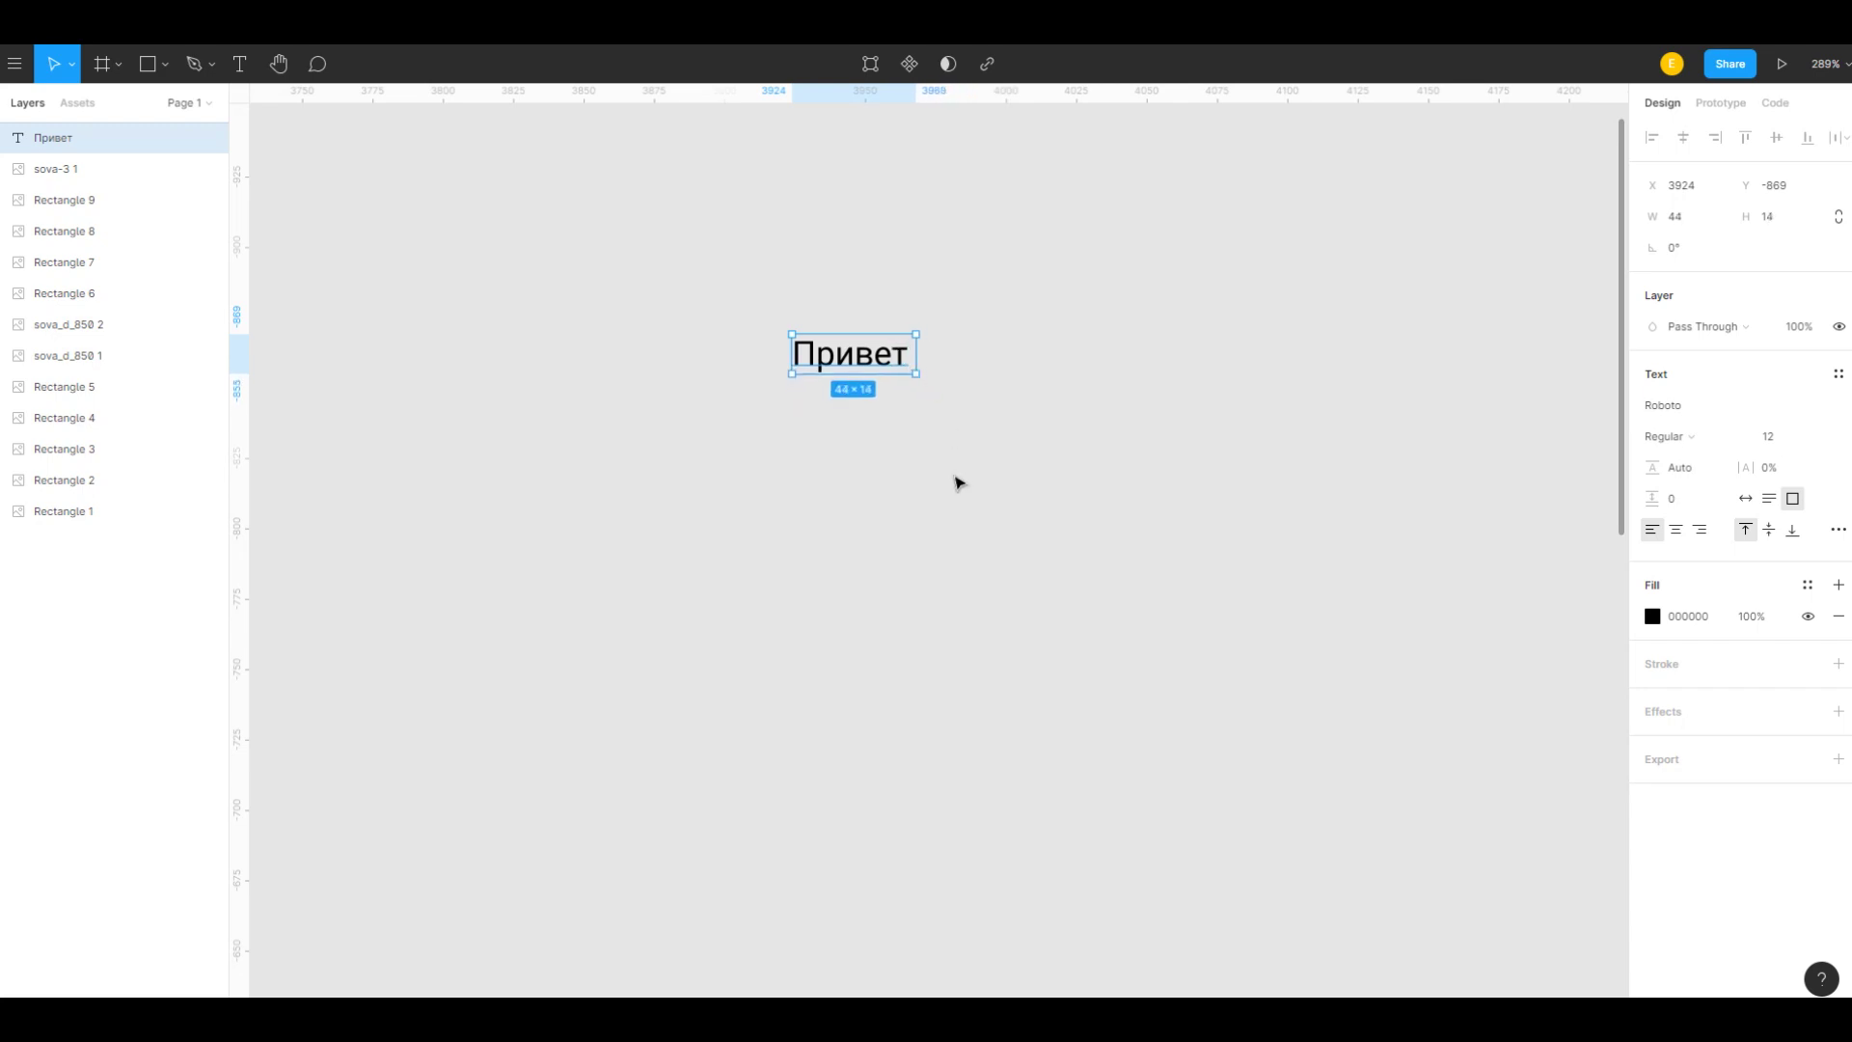
{"action": "left_click", "coordinate": [969, 484]}
{"action": "mouse_move", "coordinate": [860, 360]}
{"action": "left_mouse_down"}
{"action": "mouse_move", "coordinate": [998, 376]}
{"action": "mouse_move", "coordinate": [915, 385]}
{"action": "left_mouse_up"}
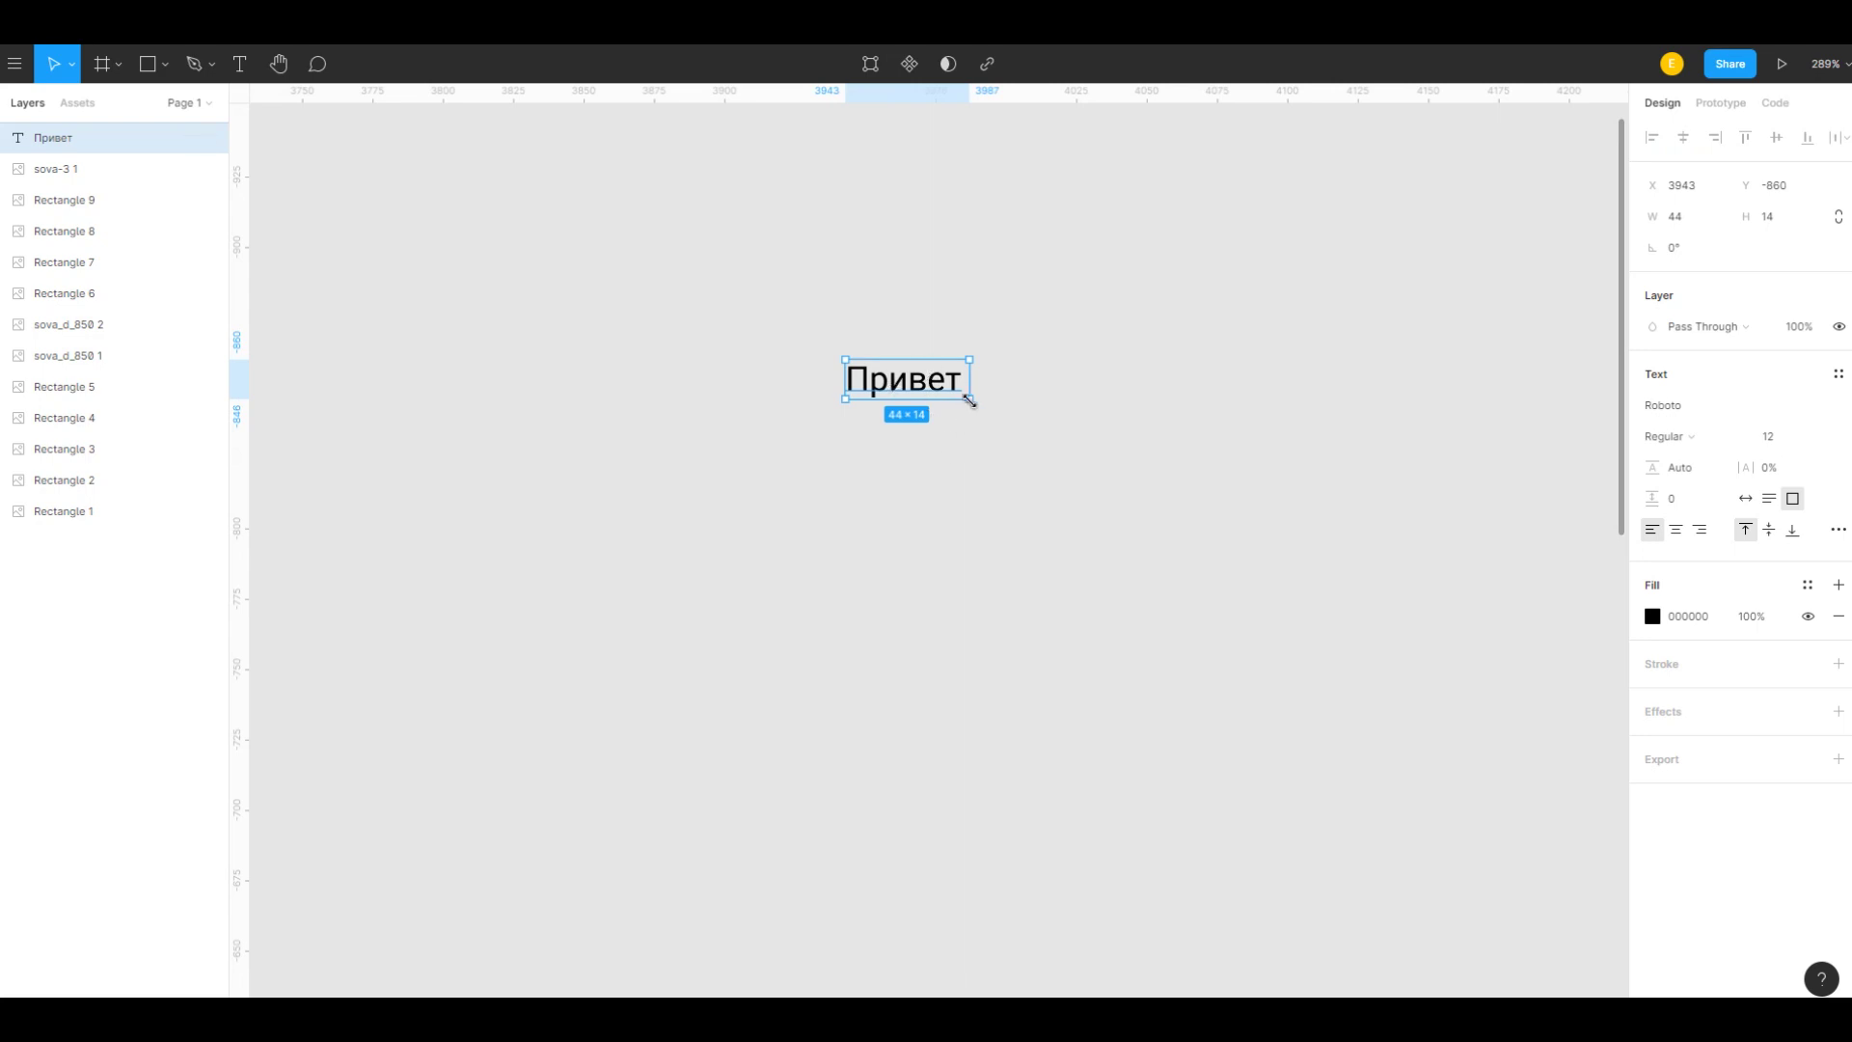
{"action": "left_click_drag", "start_coordinate": [968, 398], "coordinate": [1062, 495]}
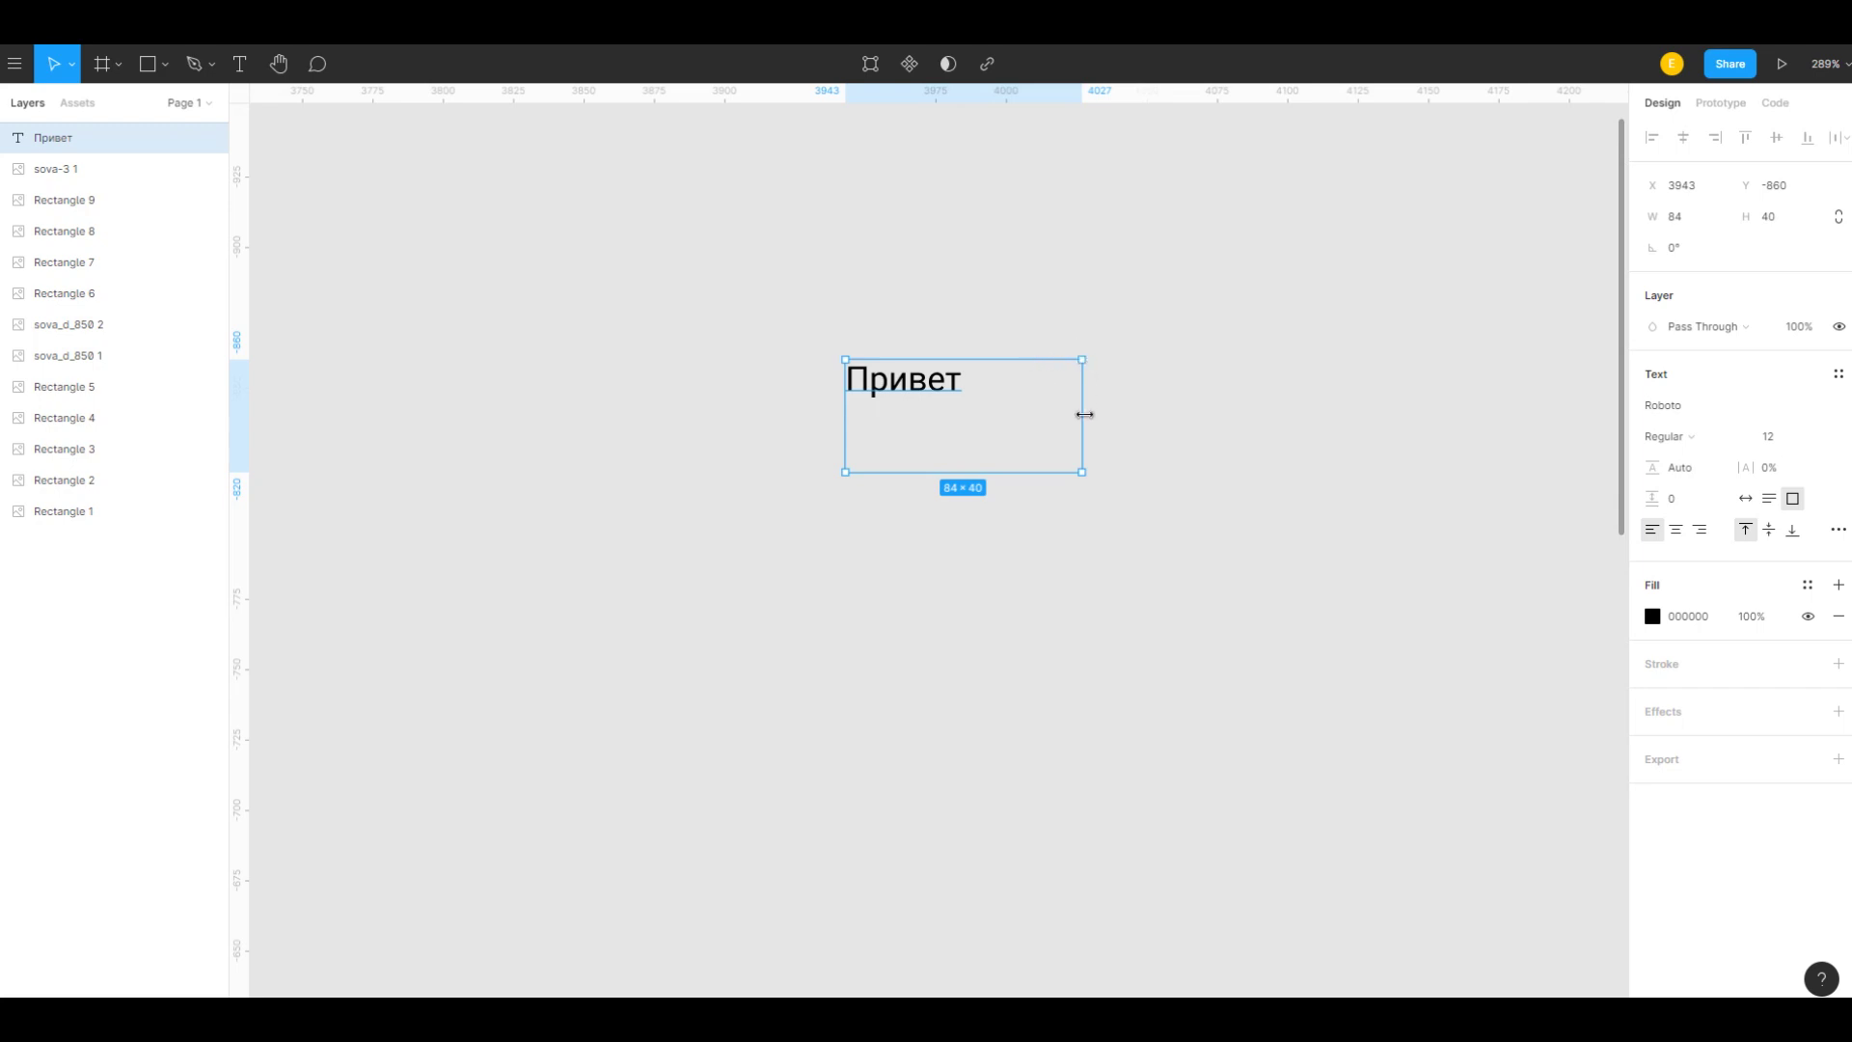
{"action": "double_click", "coordinate": [1084, 415]}
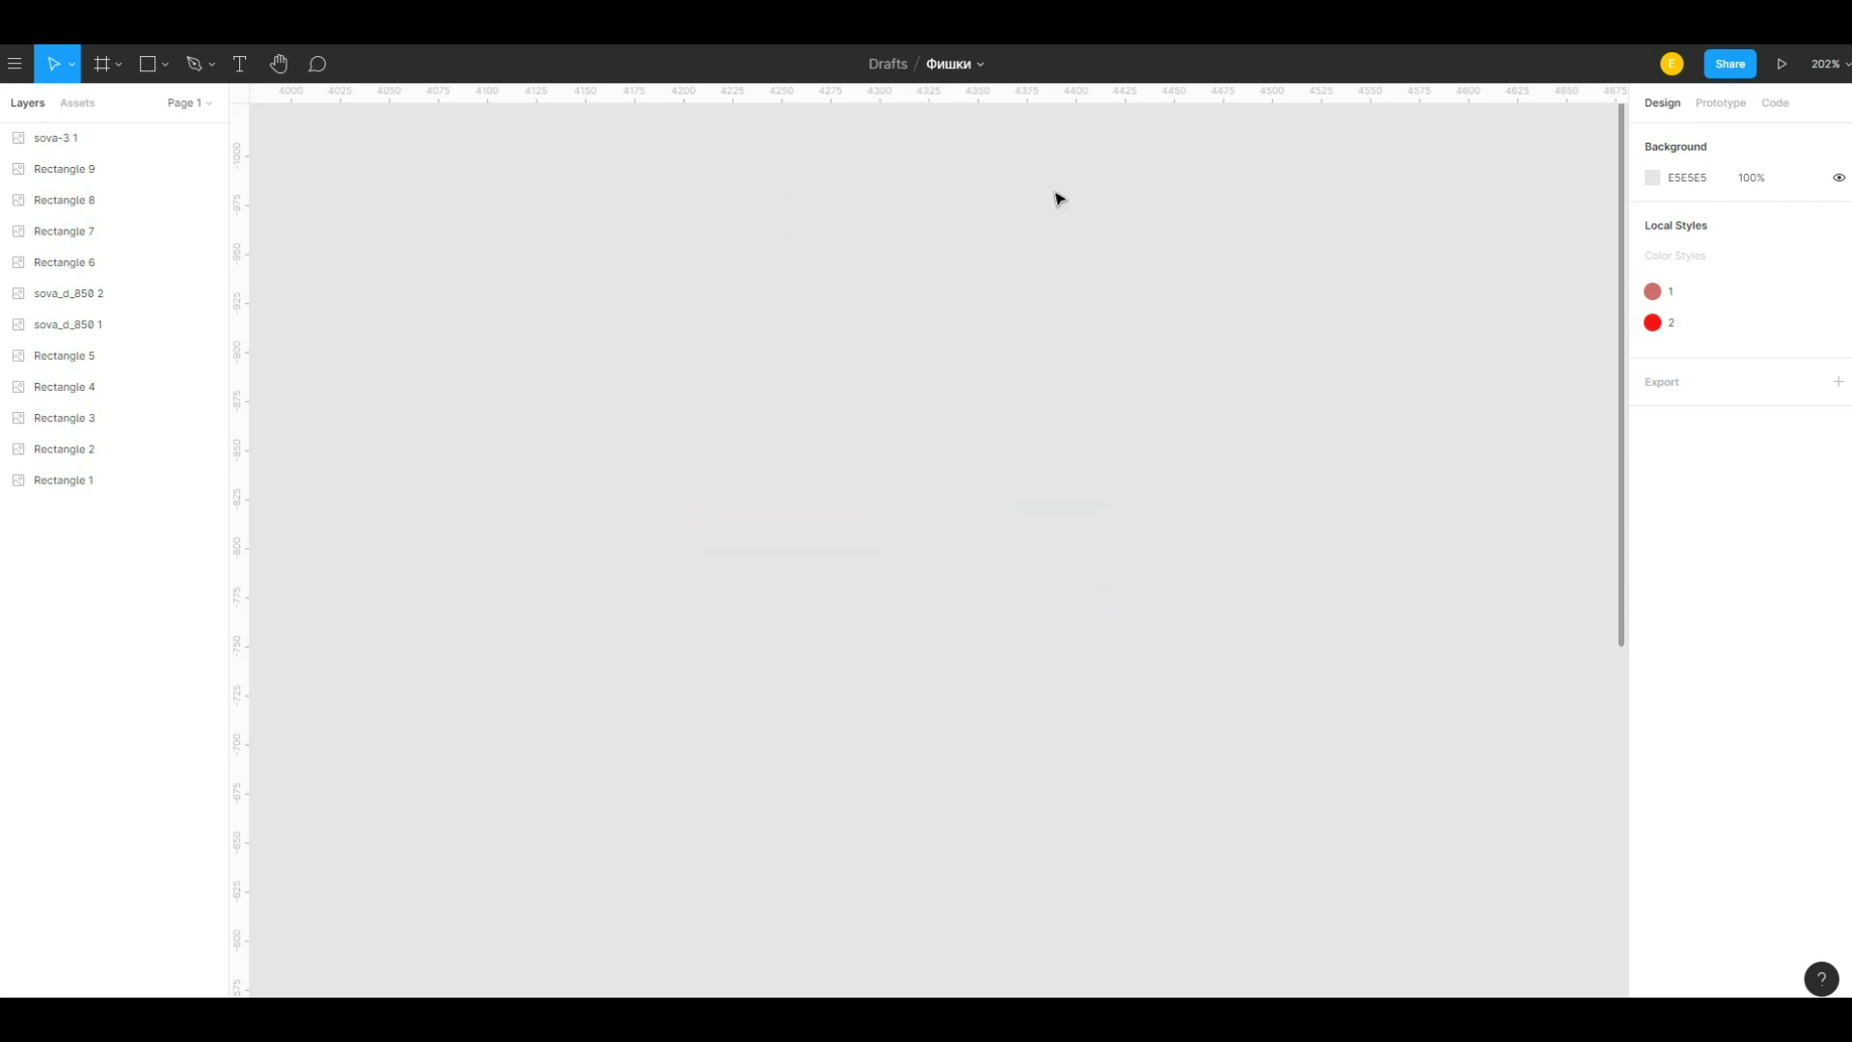
{"action": "left_click", "coordinate": [974, 73]}
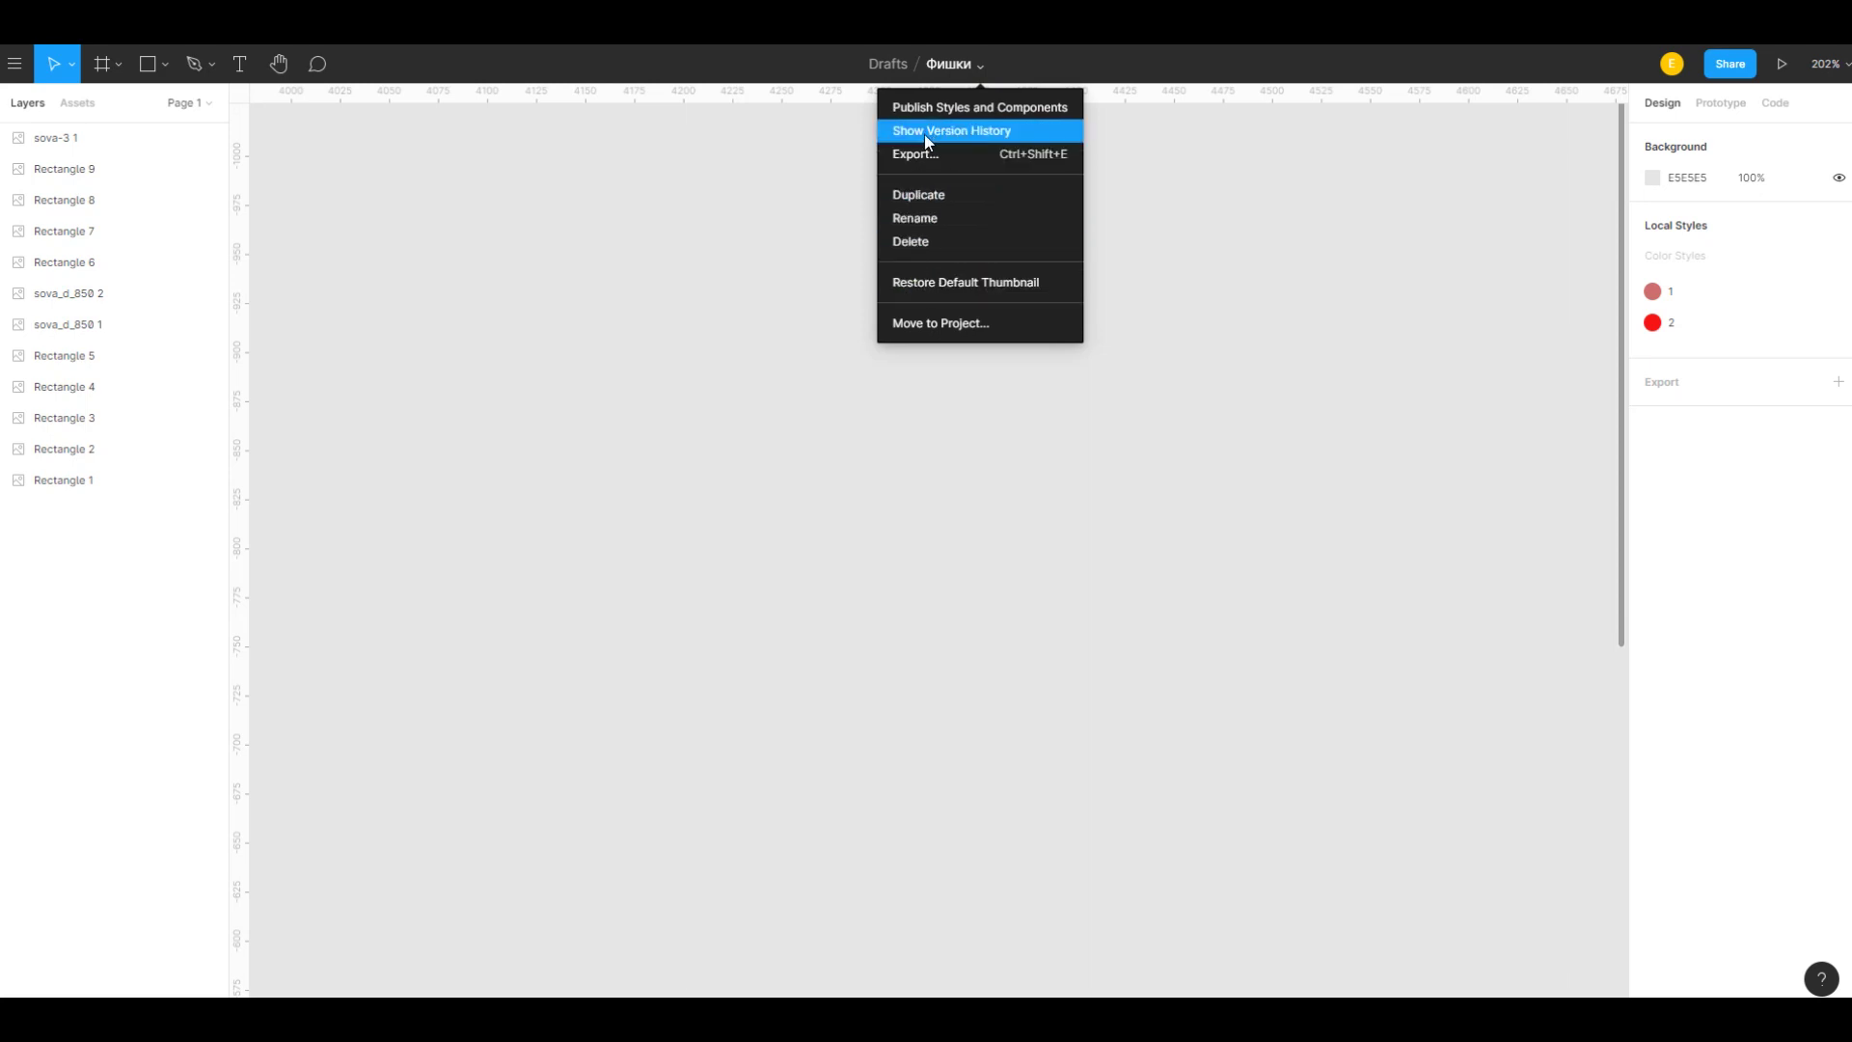
Step: Show the file's version history and scroll through its autosave versions
{"action": "left_click", "coordinate": [1017, 133]}
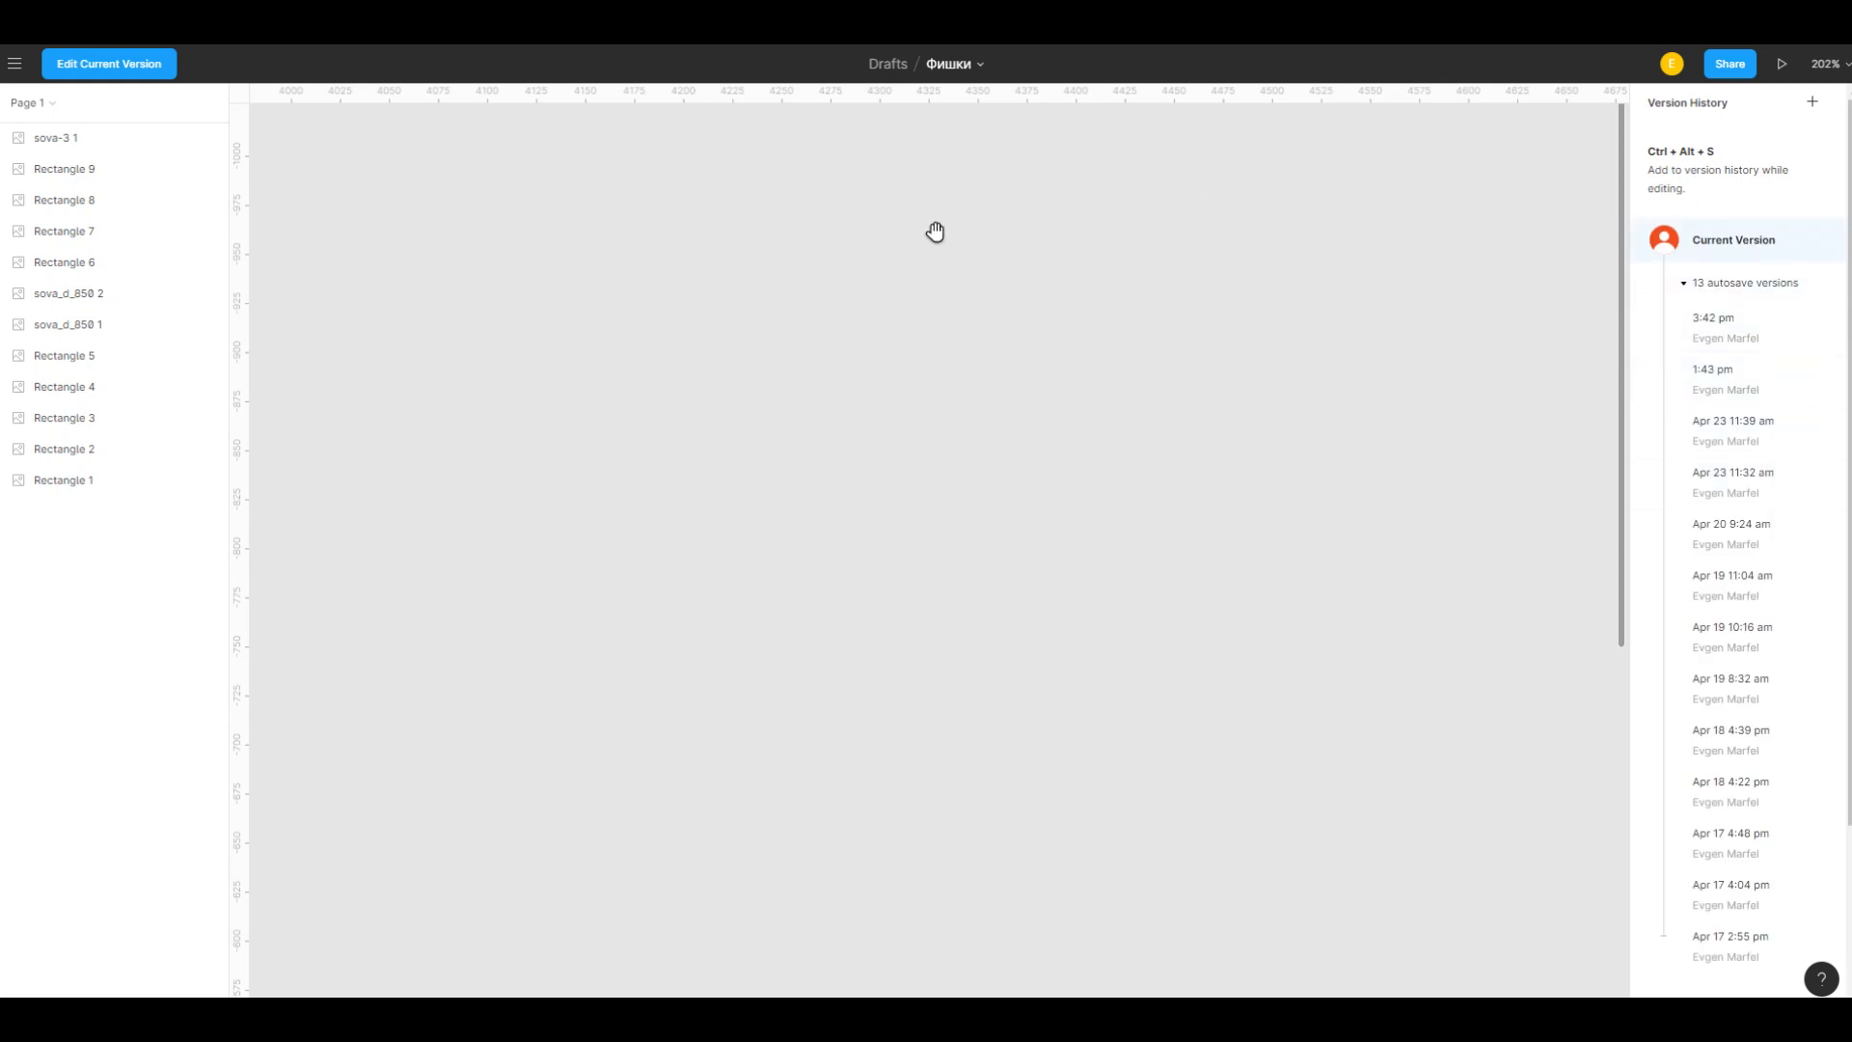
{"action": "scroll", "coordinate": [1745, 328], "scroll_direction": "down", "scroll_amount": 3}
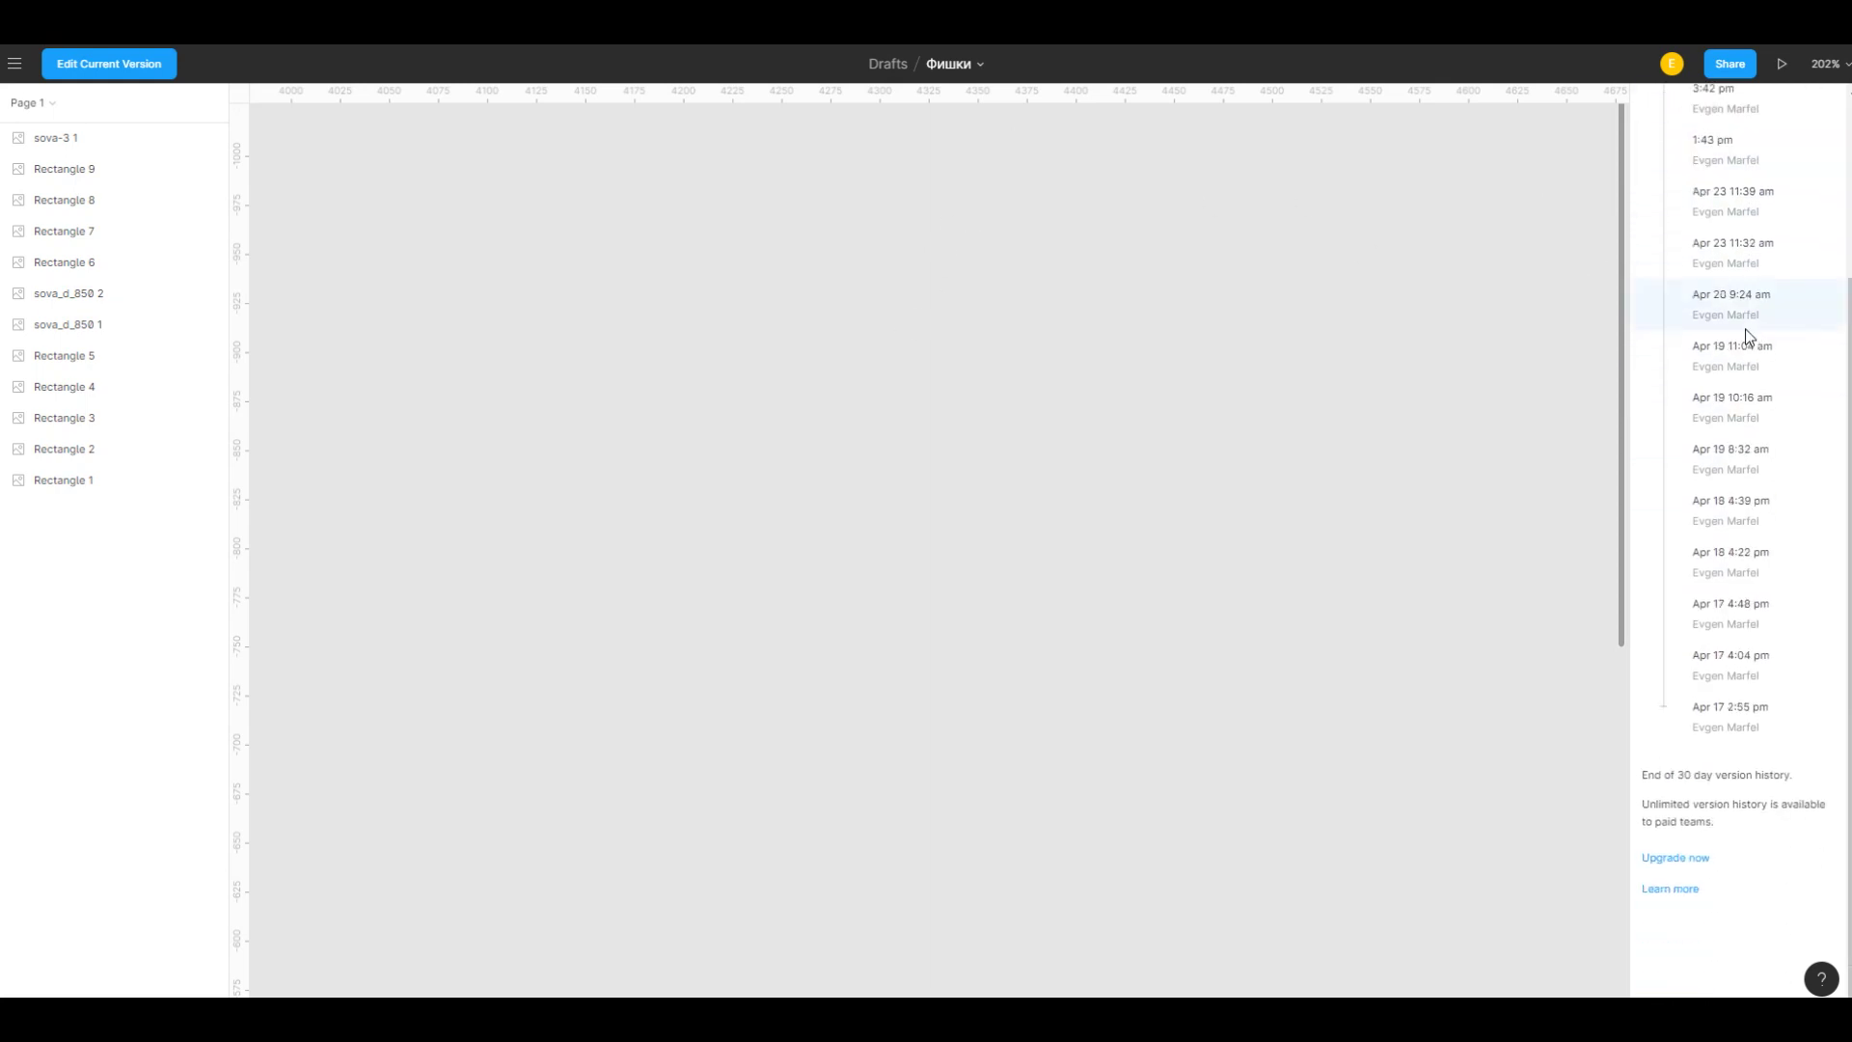
{"action": "scroll", "coordinate": [1726, 627], "scroll_direction": "up", "scroll_amount": 3}
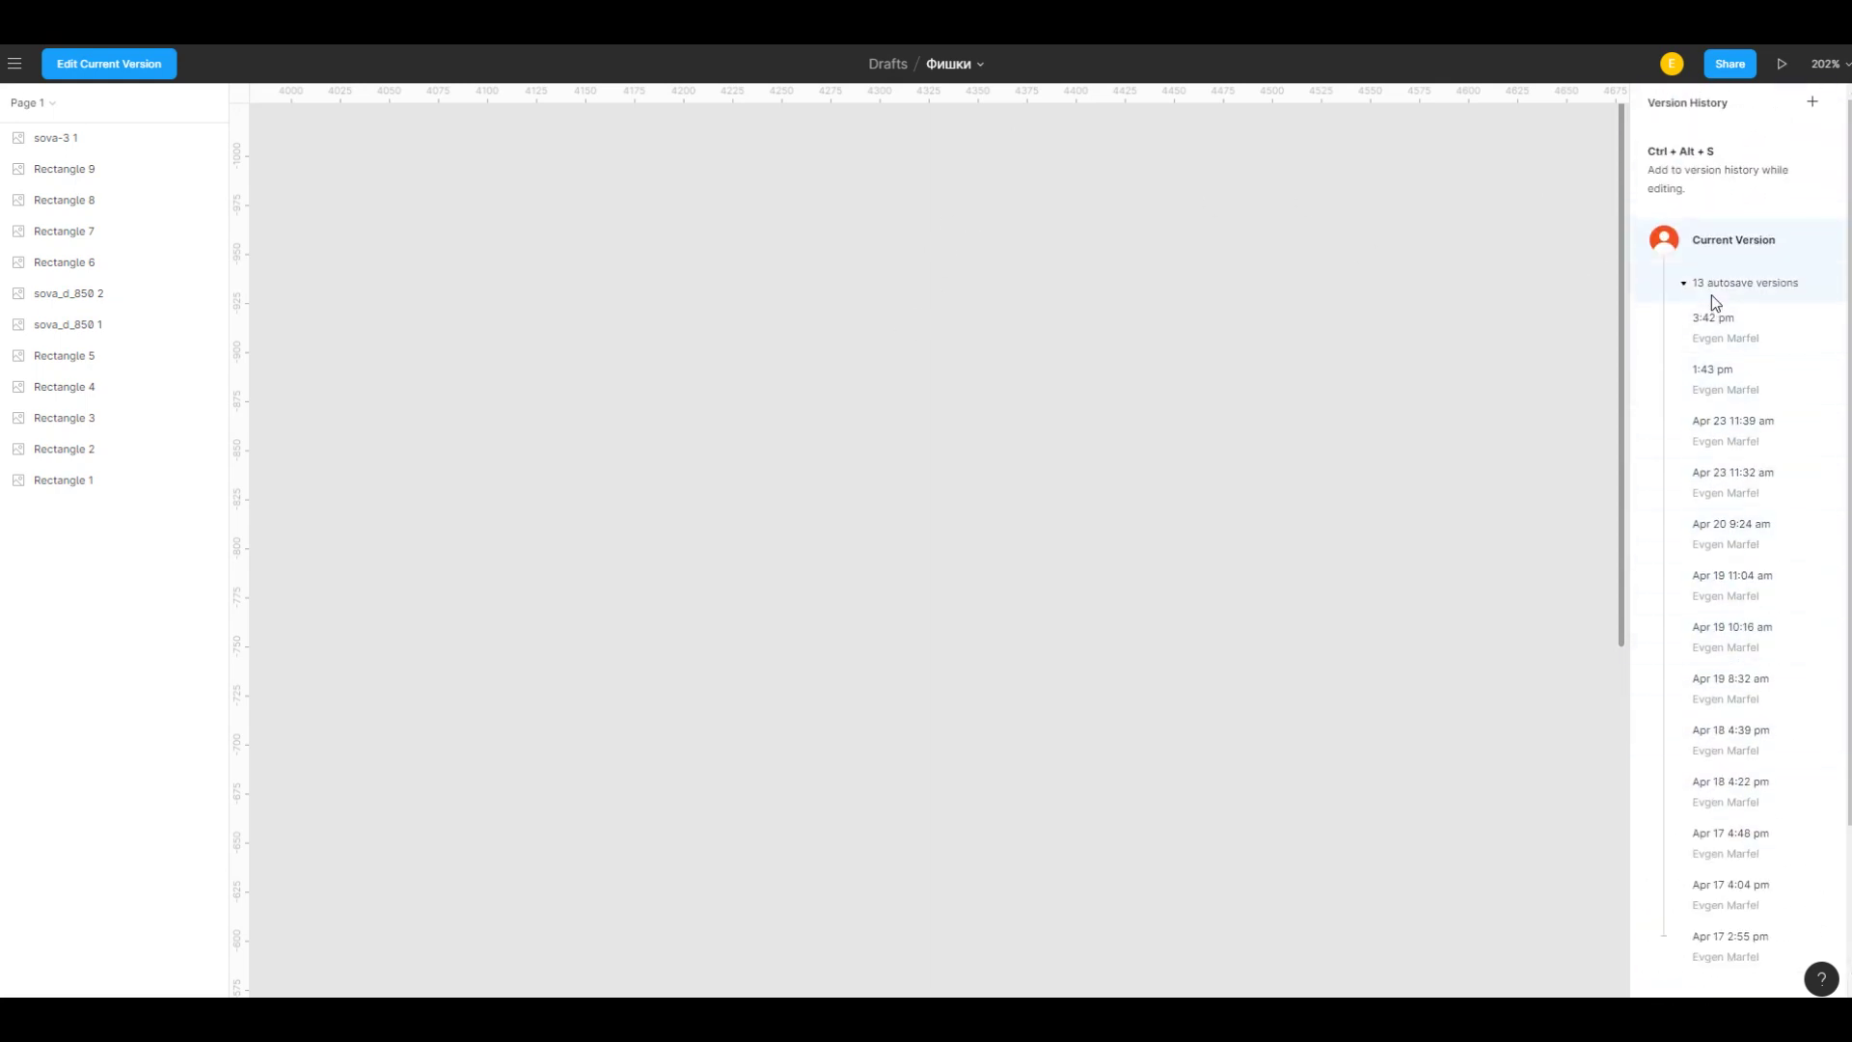
{"action": "scroll", "coordinate": [1728, 737], "scroll_direction": "down", "scroll_amount": 3}
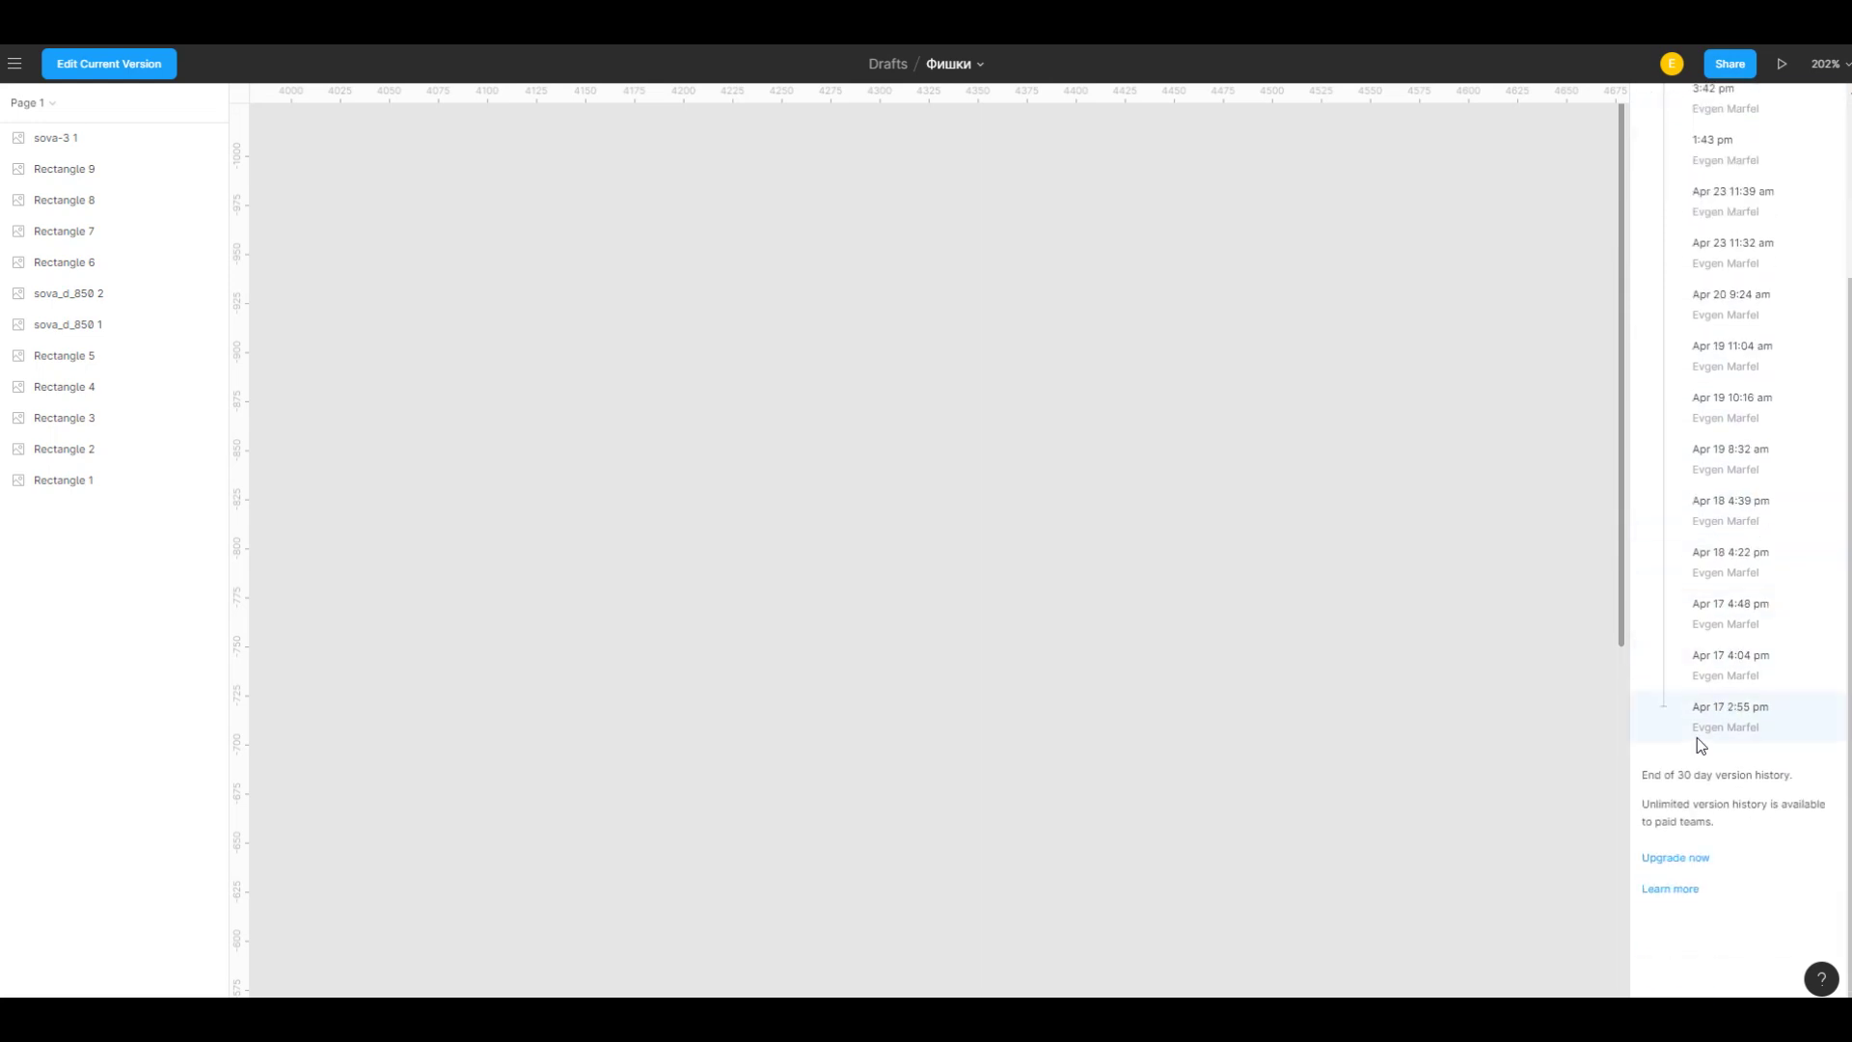
{"action": "scroll", "coordinate": [1699, 741], "scroll_direction": "up", "scroll_amount": 3}
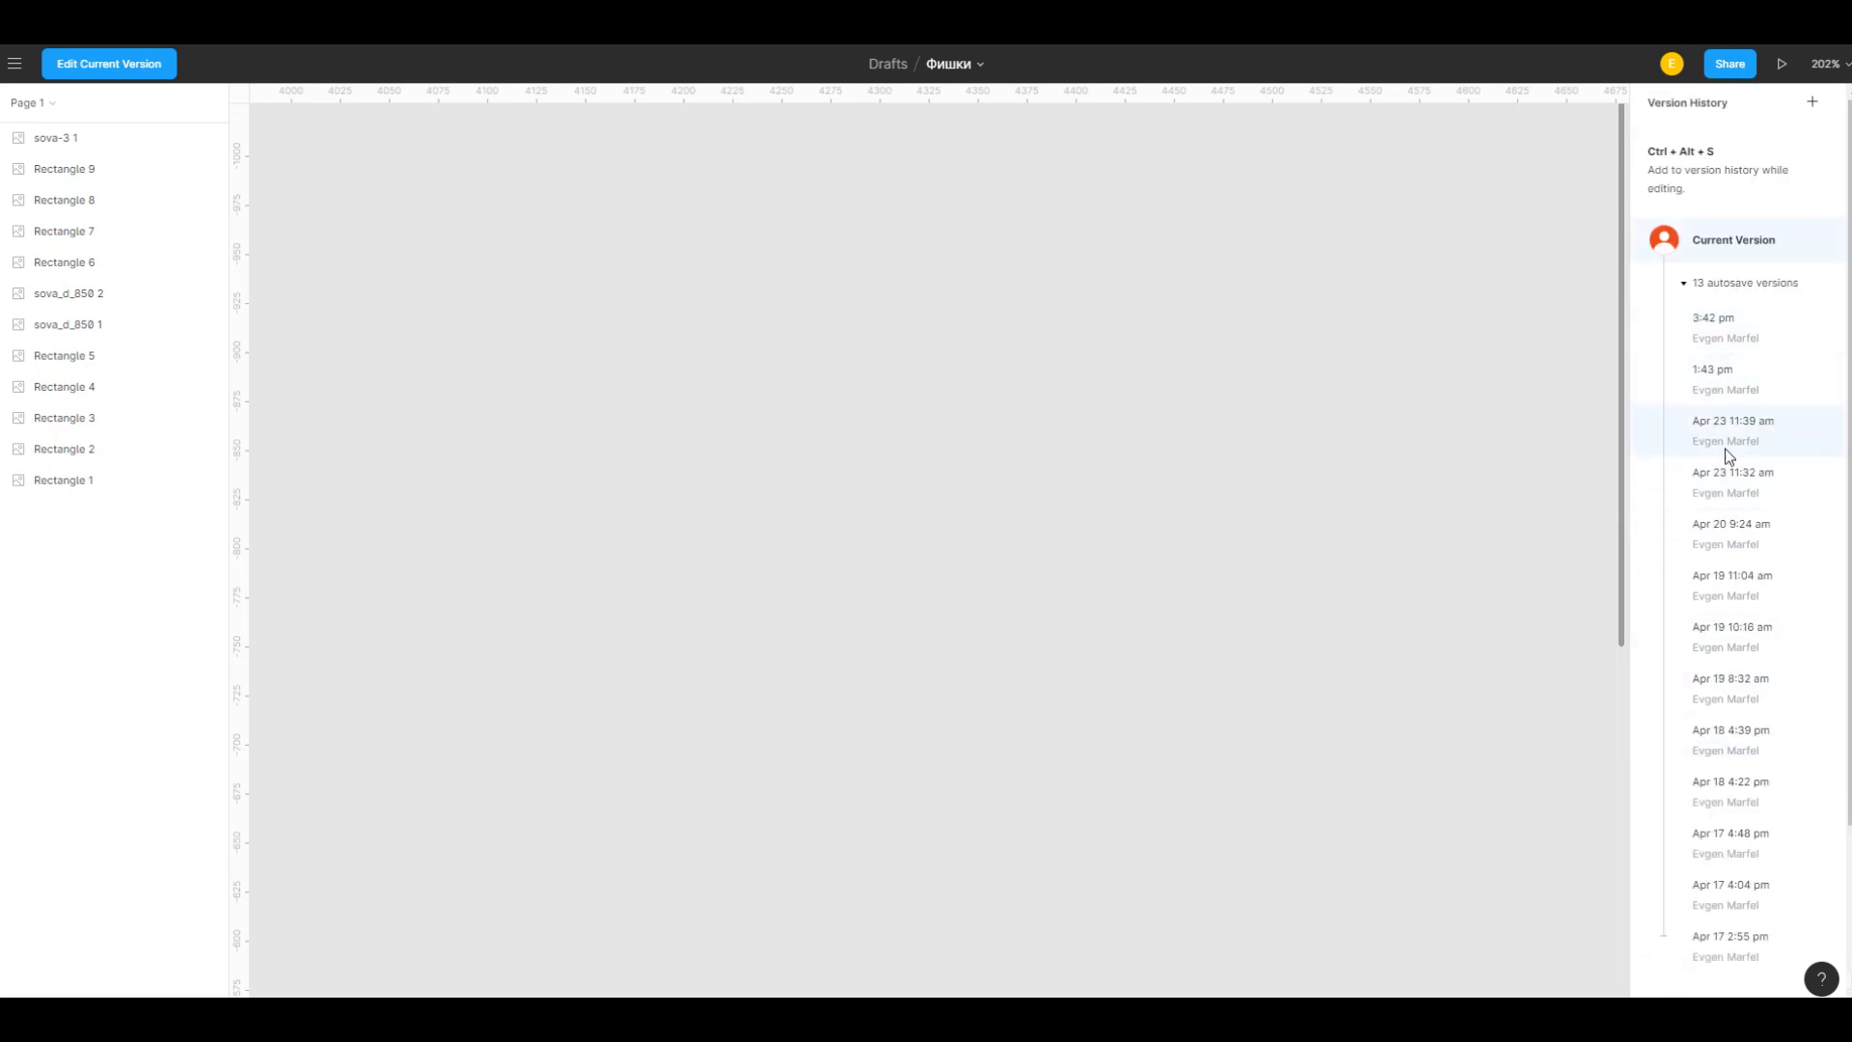
{"action": "scroll", "coordinate": [1717, 695], "scroll_direction": "down", "scroll_amount": 1}
{"action": "scroll", "coordinate": [1718, 735], "scroll_direction": "down", "scroll_amount": 3}
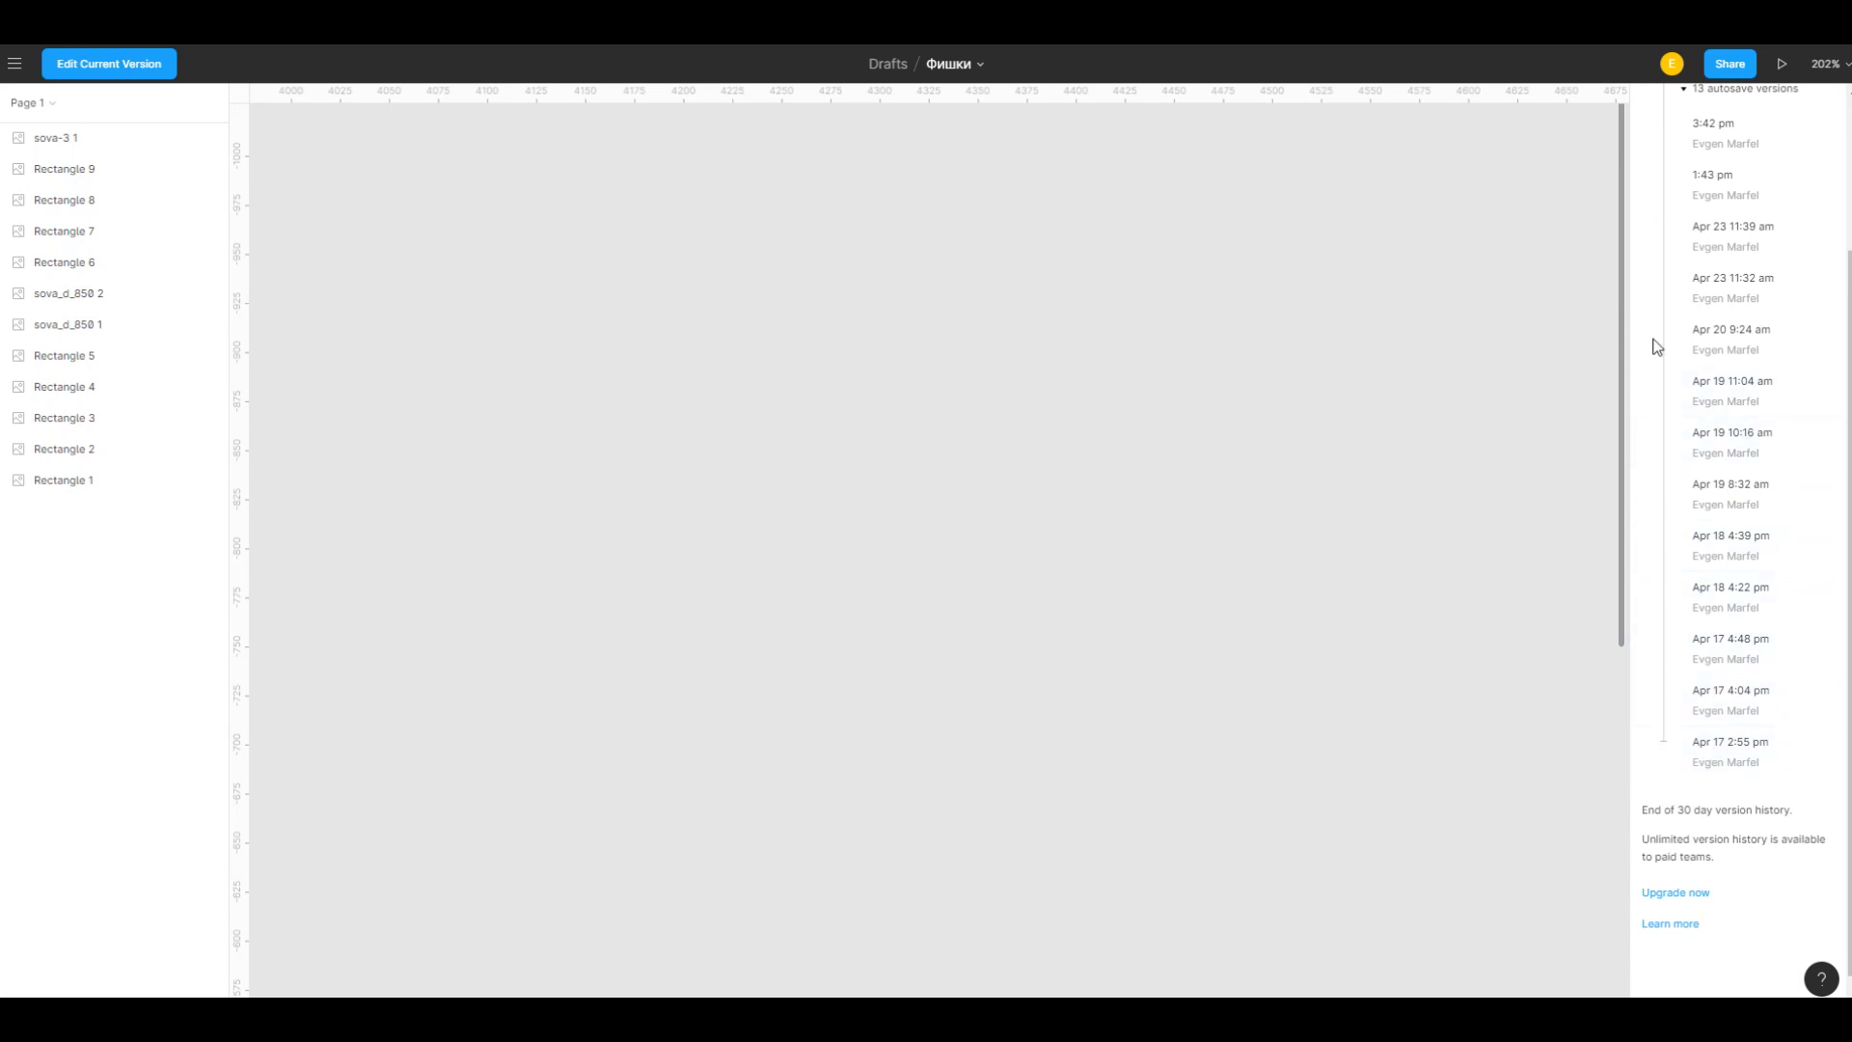
{"action": "scroll", "coordinate": [1726, 434], "scroll_direction": "up", "scroll_amount": 4}
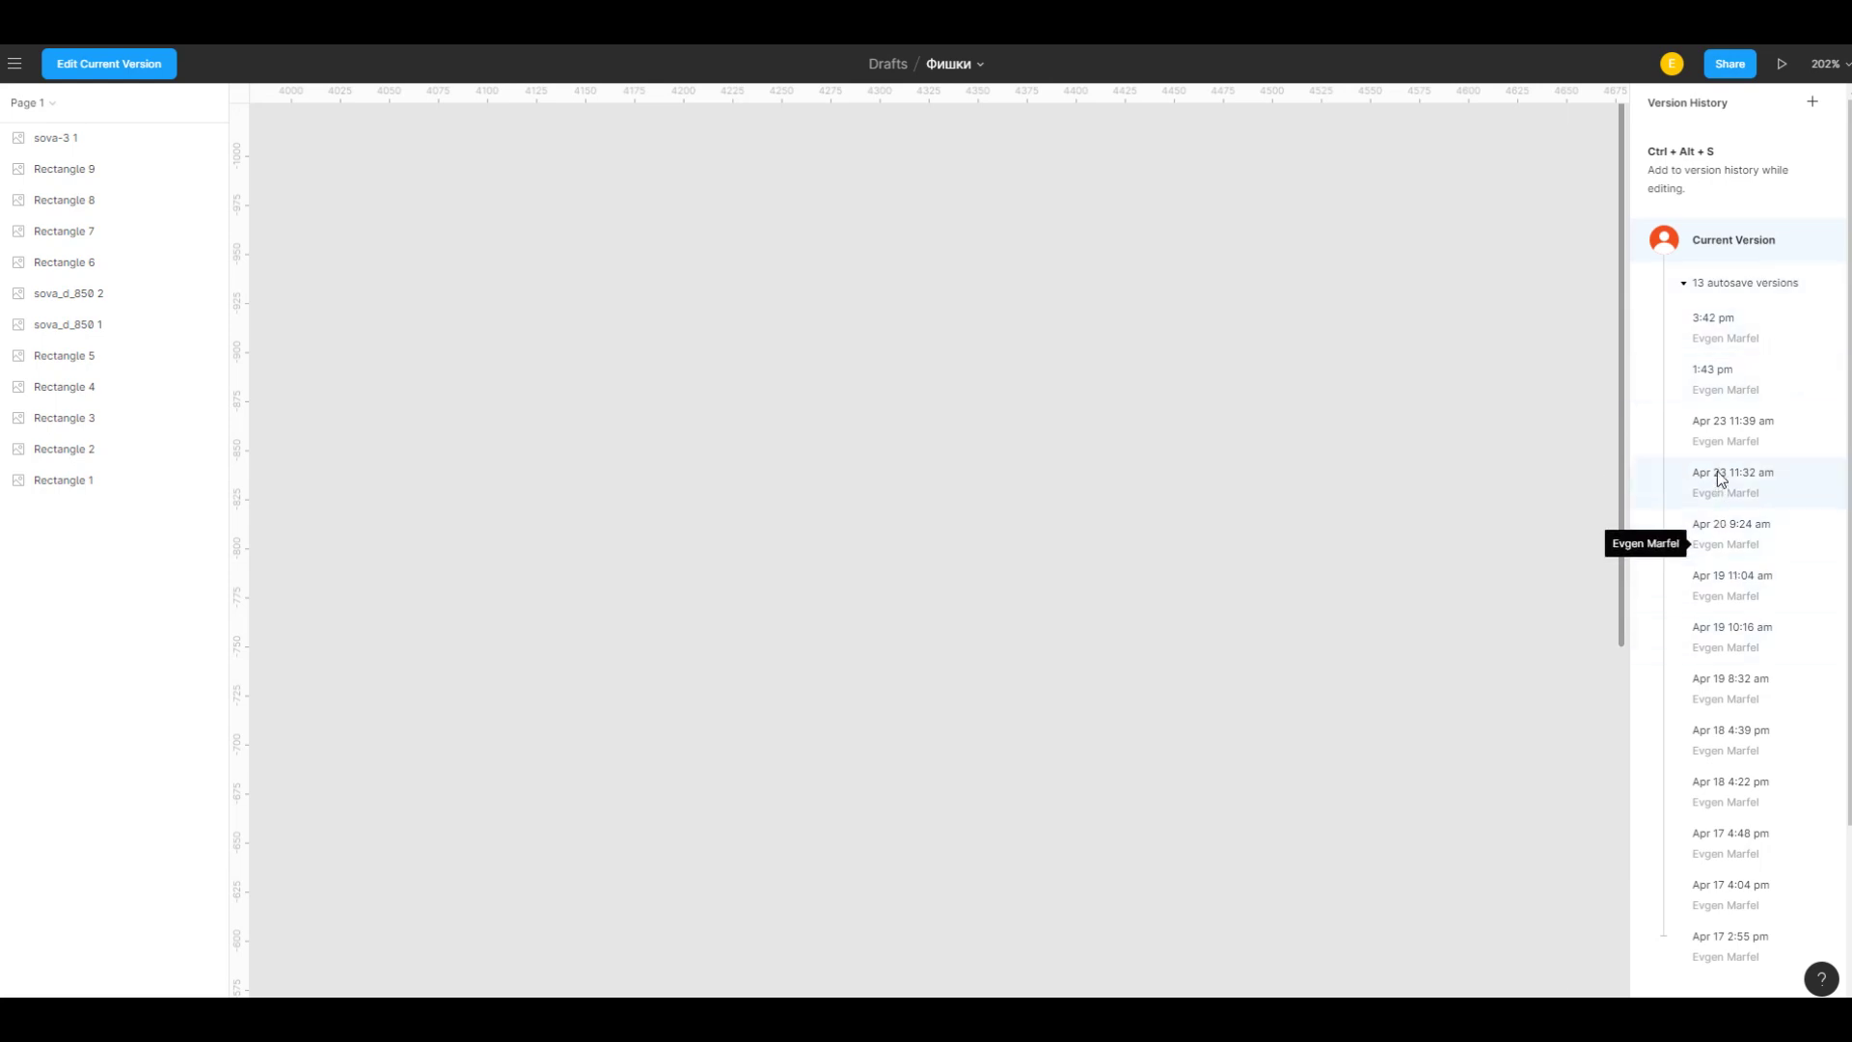
Step: View the Apr 20 9:24 am version and bring up its Restore options
{"action": "left_click", "coordinate": [1735, 542]}
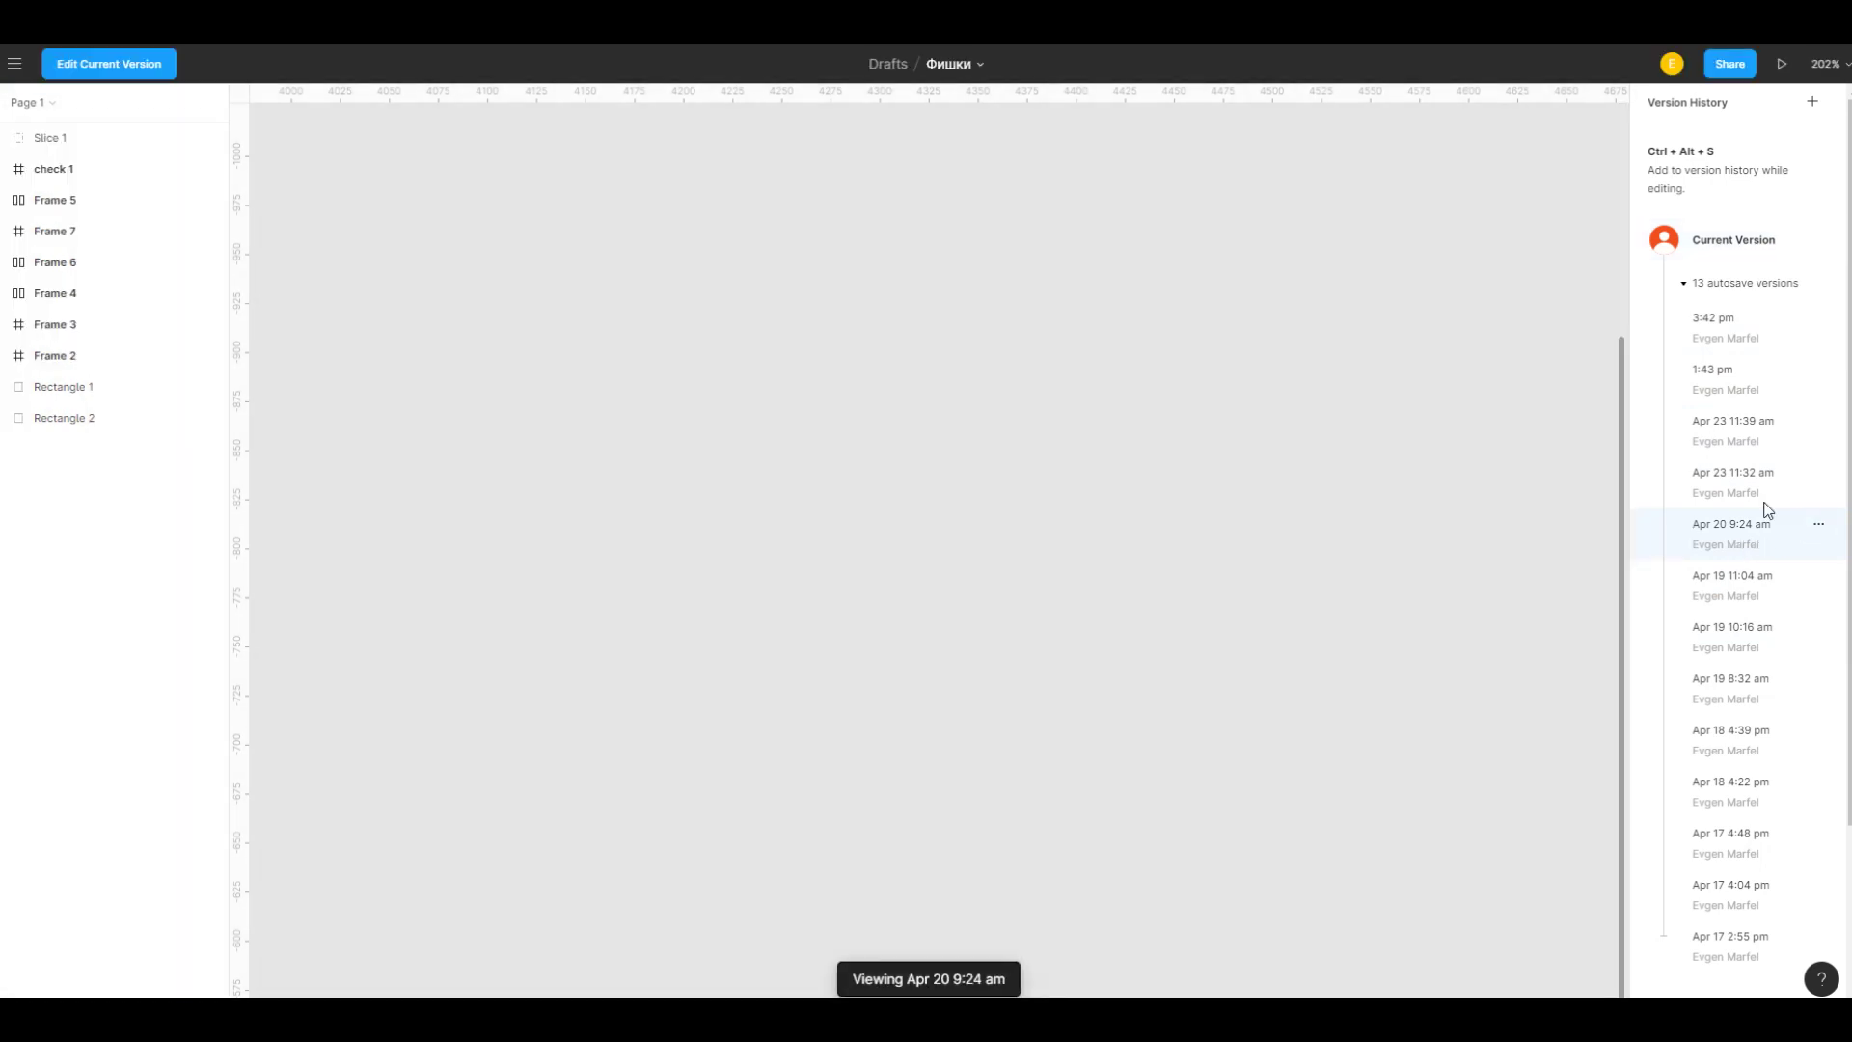
{"action": "left_click_drag", "start_coordinate": [830, 430], "coordinate": [1170, 559]}
{"action": "left_click_drag", "start_coordinate": [1124, 474], "coordinate": [1009, 438]}
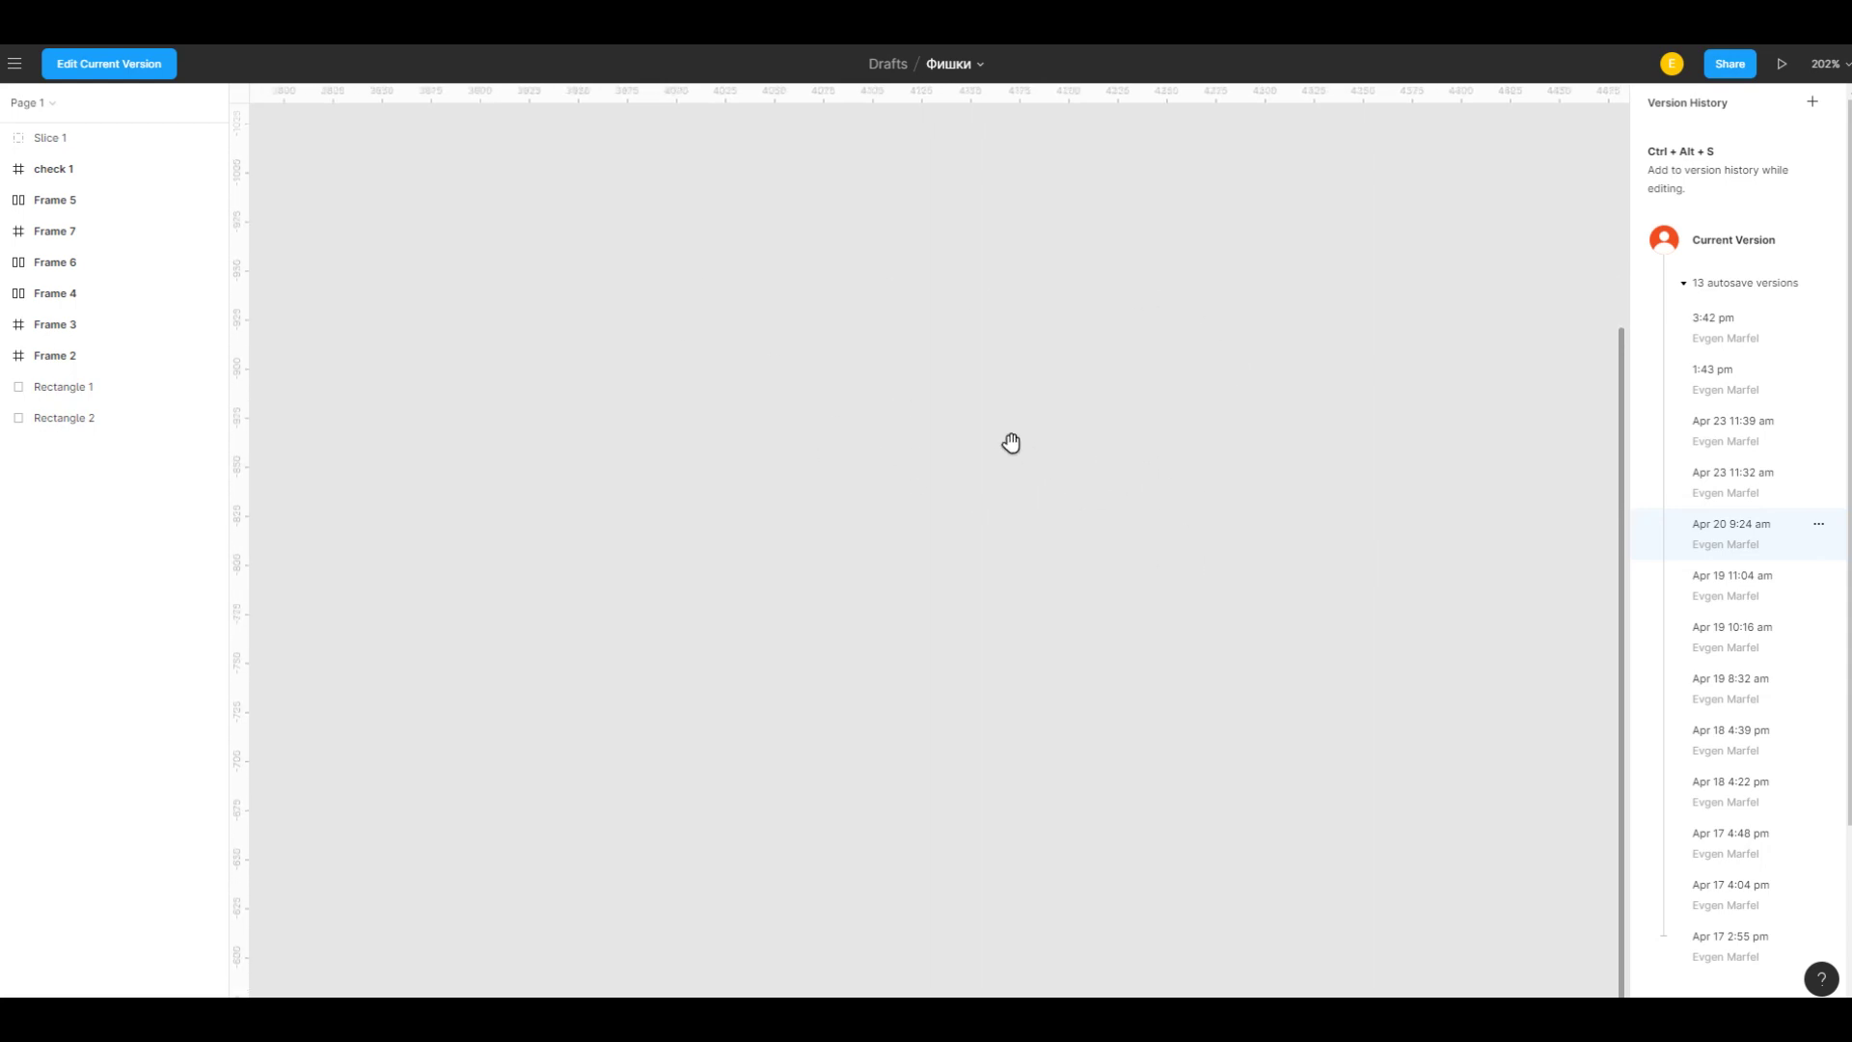
{"action": "left_click", "coordinate": [1818, 524]}
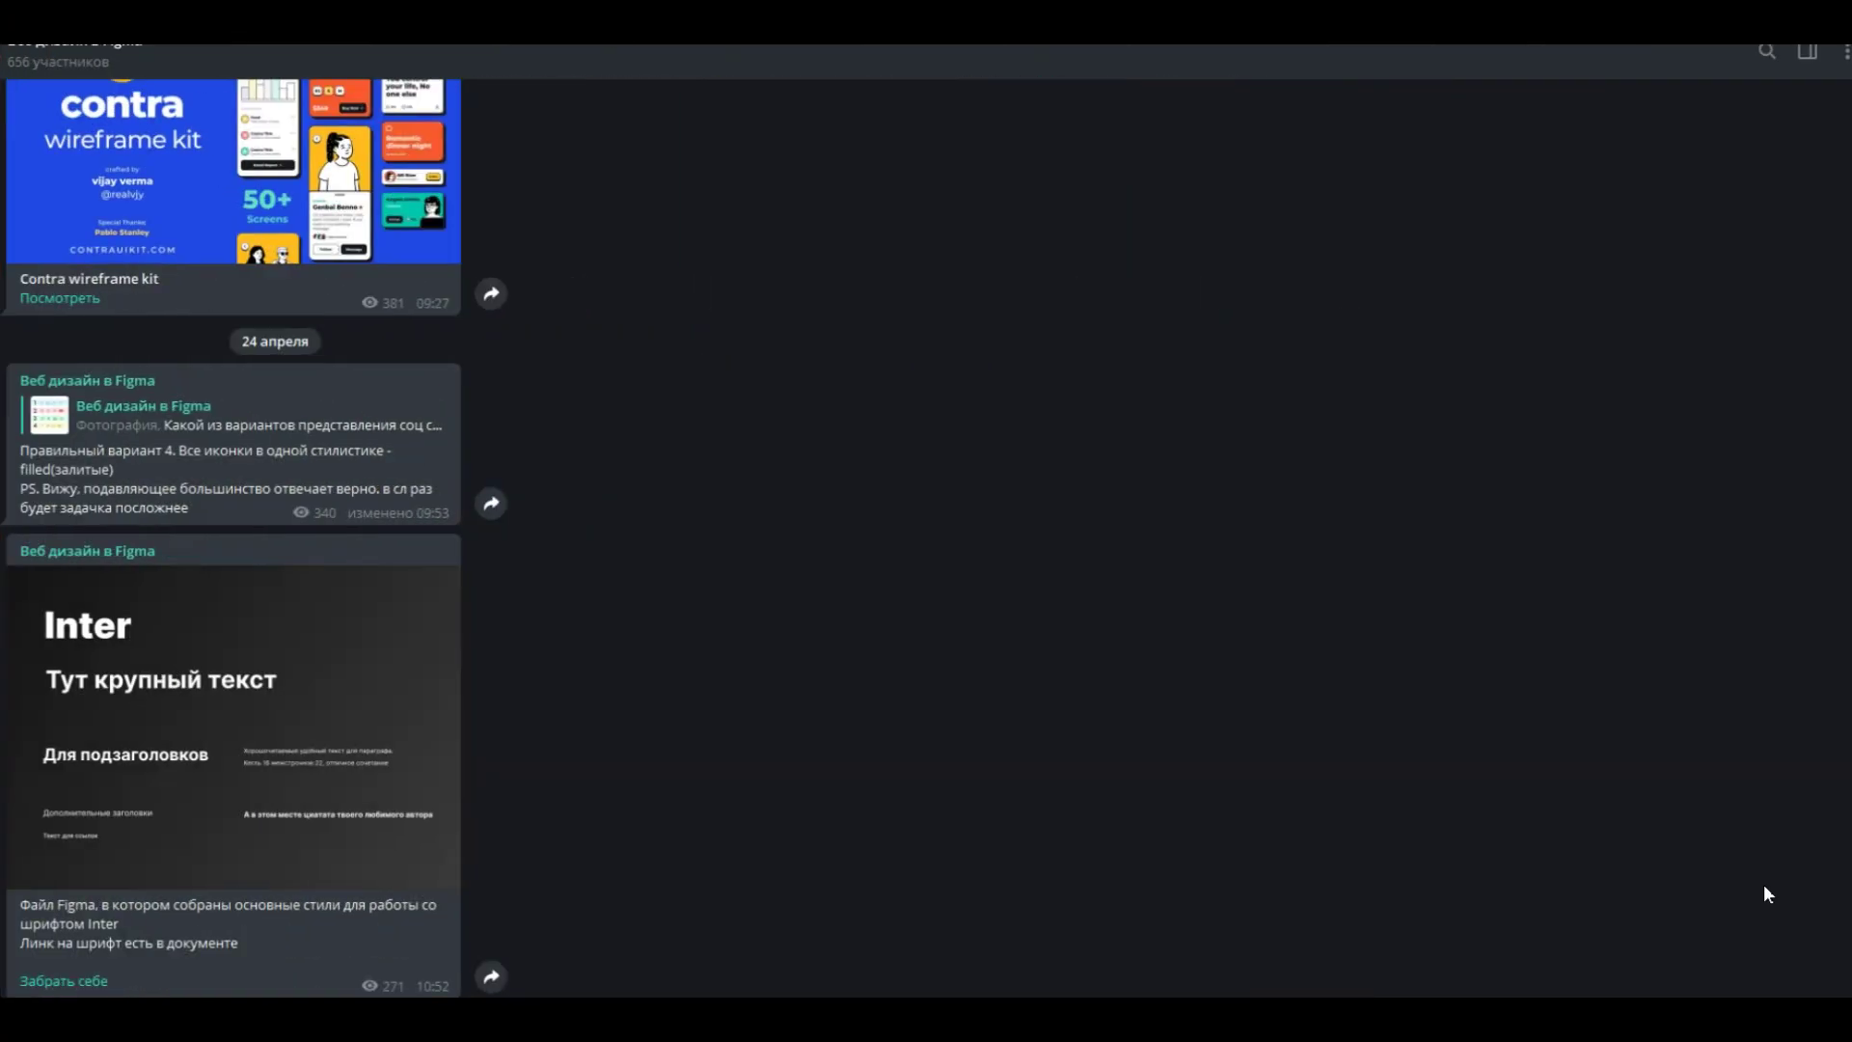
{"action": "scroll", "coordinate": [1767, 894], "scroll_direction": "up", "scroll_amount": 4}
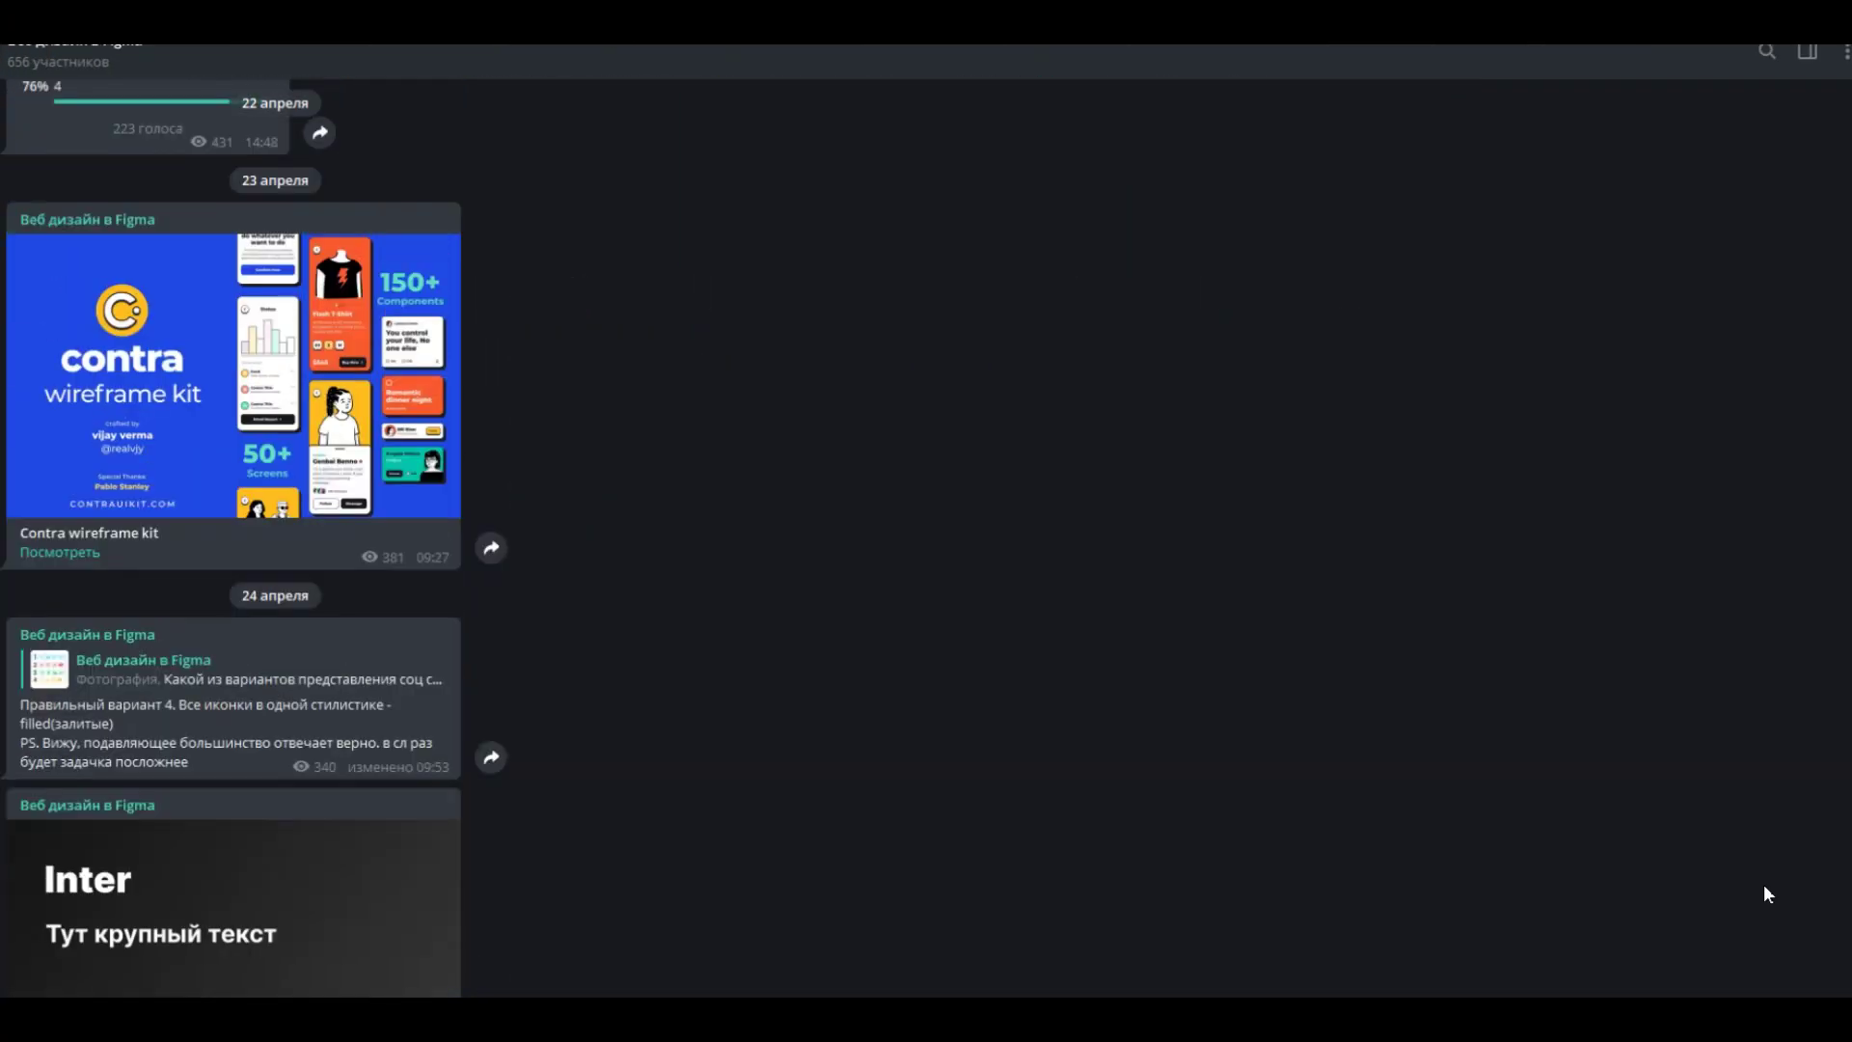
{"action": "scroll", "coordinate": [1767, 894], "scroll_direction": "up", "scroll_amount": 1}
{"action": "scroll", "coordinate": [1767, 894], "scroll_direction": "up", "scroll_amount": 4}
{"action": "scroll", "coordinate": [1763, 886], "scroll_direction": "up", "scroll_amount": 2}
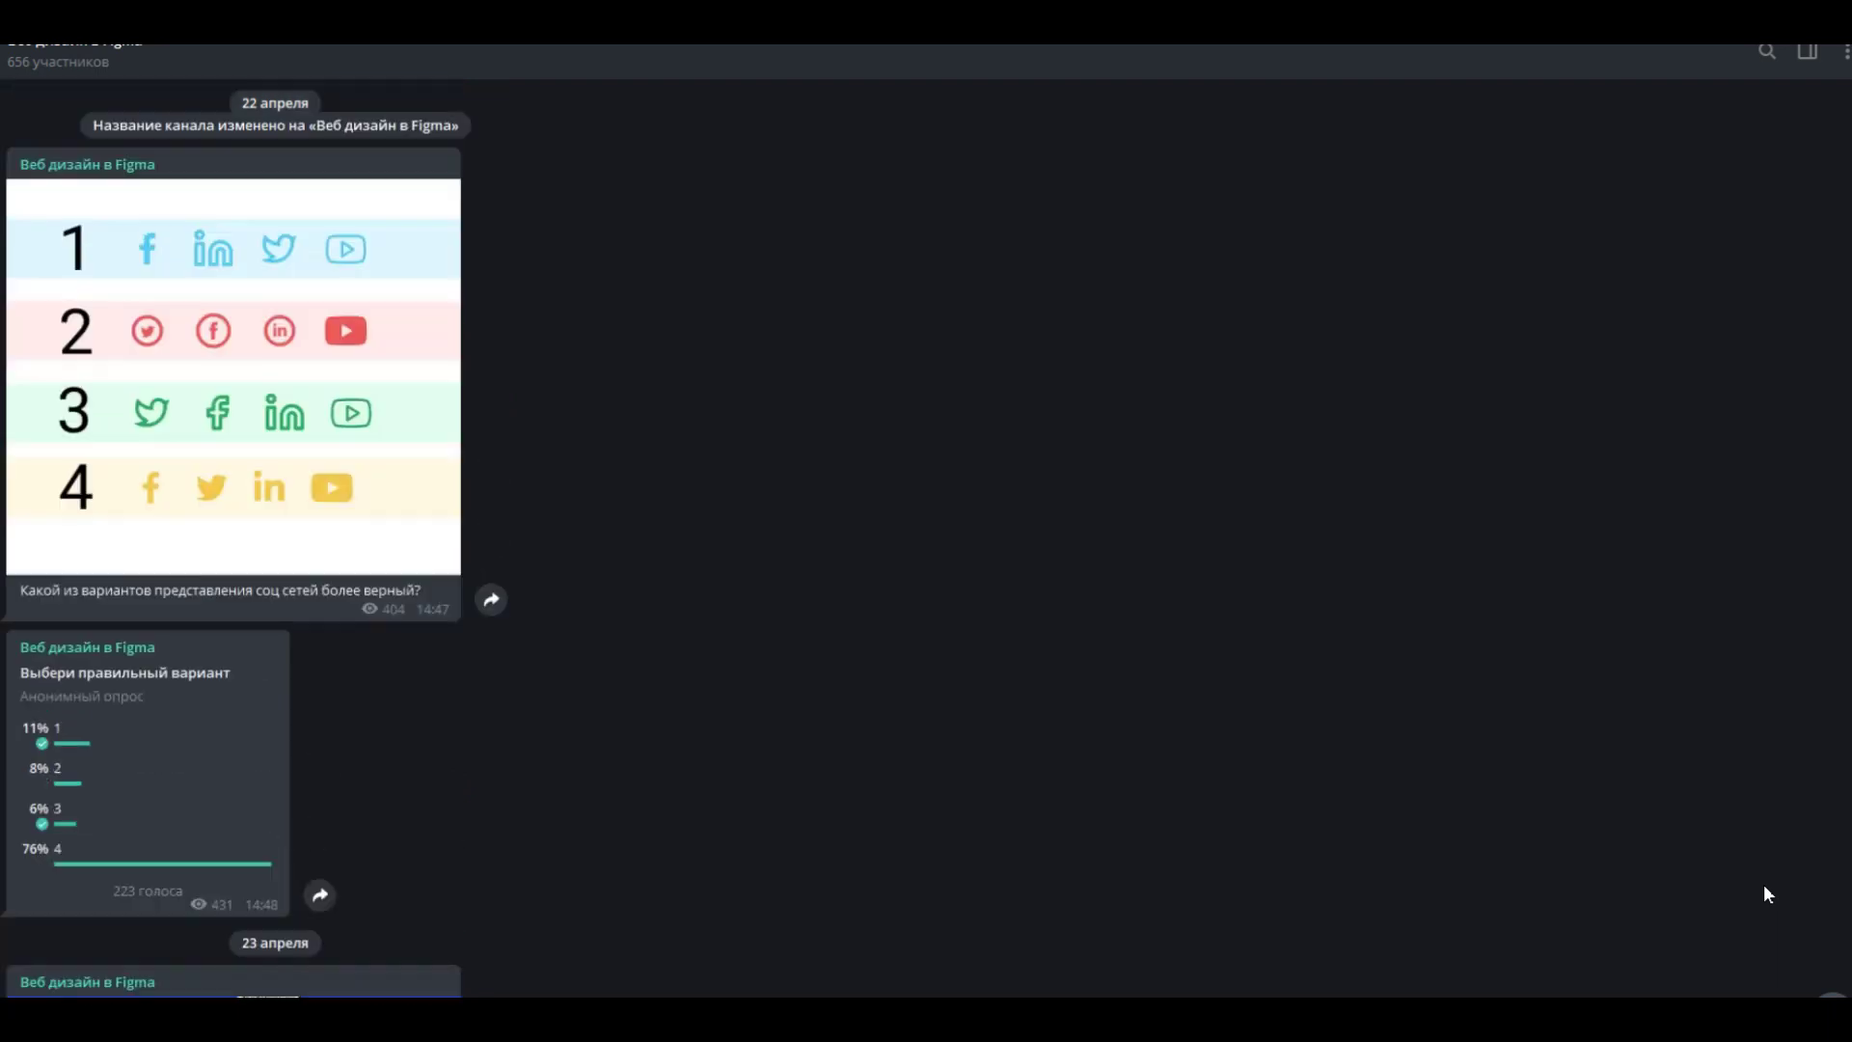
{"action": "scroll", "coordinate": [1764, 885], "scroll_direction": "up", "scroll_amount": 1}
{"action": "scroll", "coordinate": [1762, 886], "scroll_direction": "up", "scroll_amount": 1}
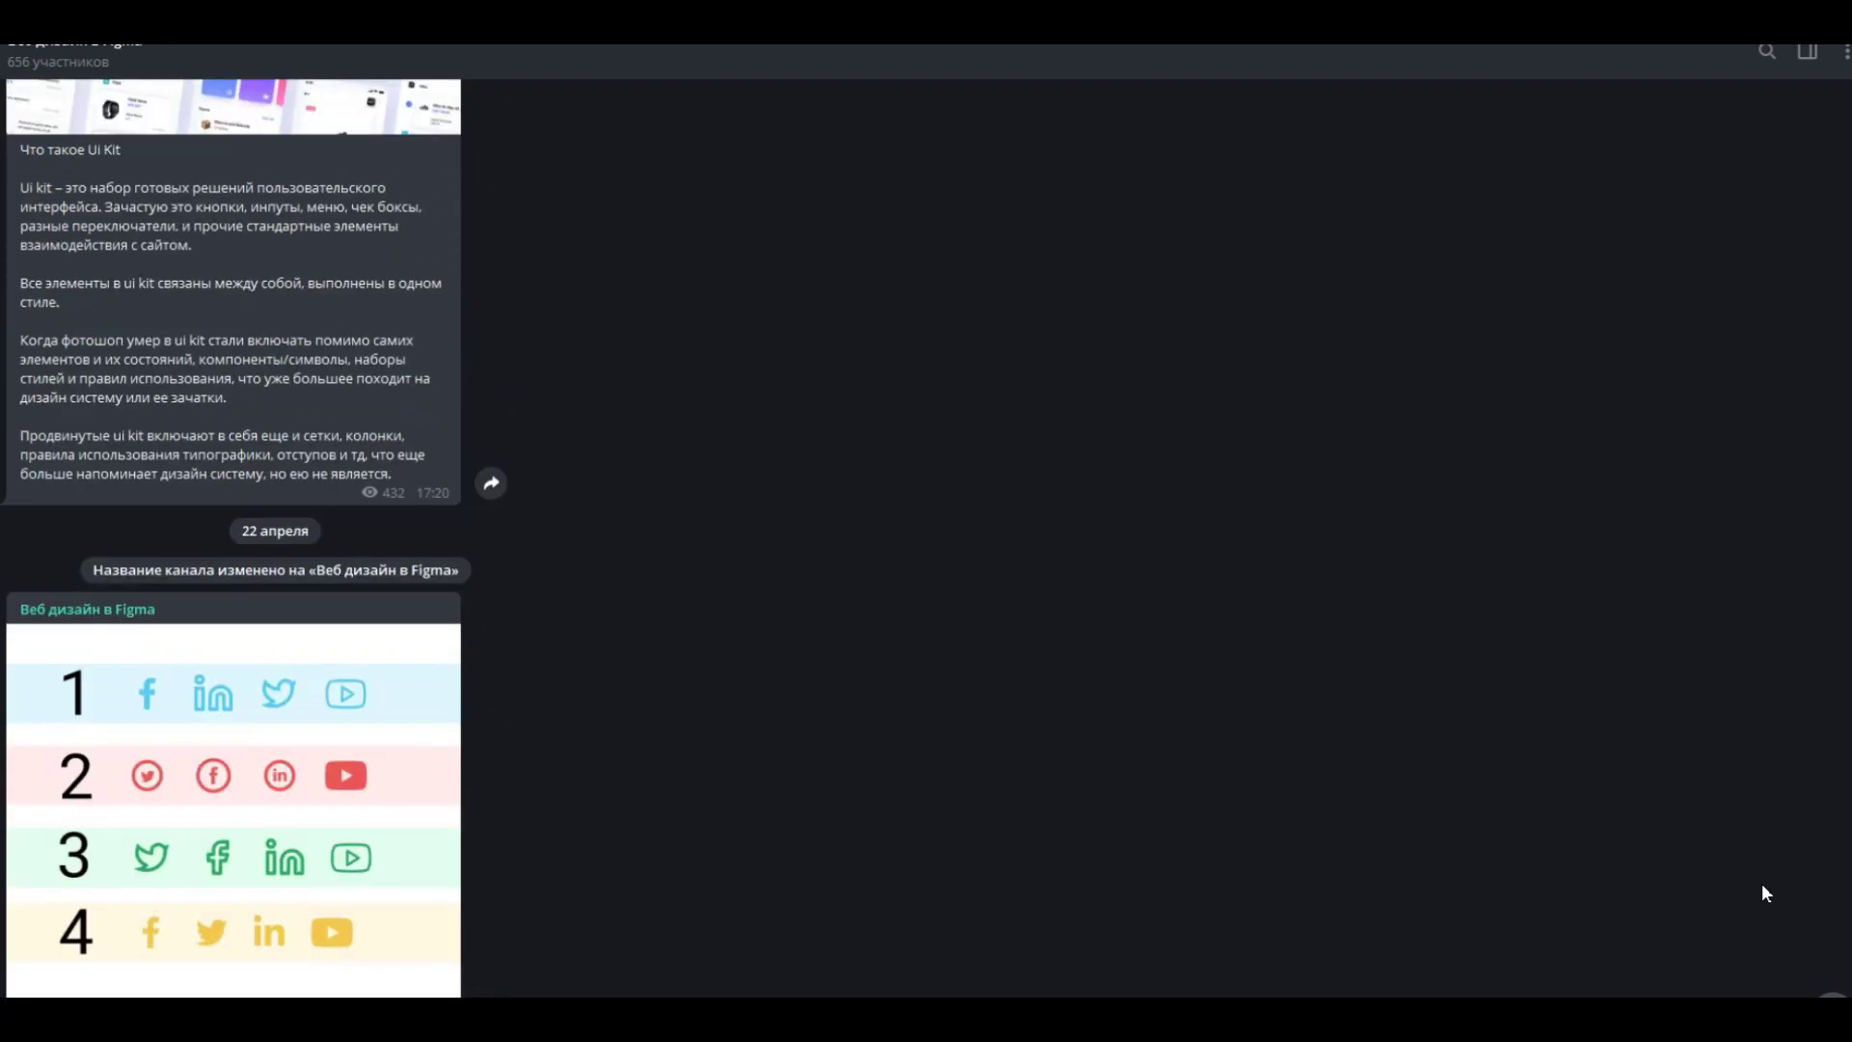
{"action": "scroll", "coordinate": [1761, 885], "scroll_direction": "up", "scroll_amount": 5}
{"action": "scroll", "coordinate": [1761, 886], "scroll_direction": "up", "scroll_amount": 5}
{"action": "scroll", "coordinate": [1761, 885], "scroll_direction": "up", "scroll_amount": 5}
{"action": "scroll", "coordinate": [1761, 885], "scroll_direction": "up", "scroll_amount": 5}
{"action": "scroll", "coordinate": [1761, 891], "scroll_direction": "up", "scroll_amount": 7}
{"action": "scroll", "coordinate": [1615, 759], "scroll_direction": "down", "scroll_amount": 14}
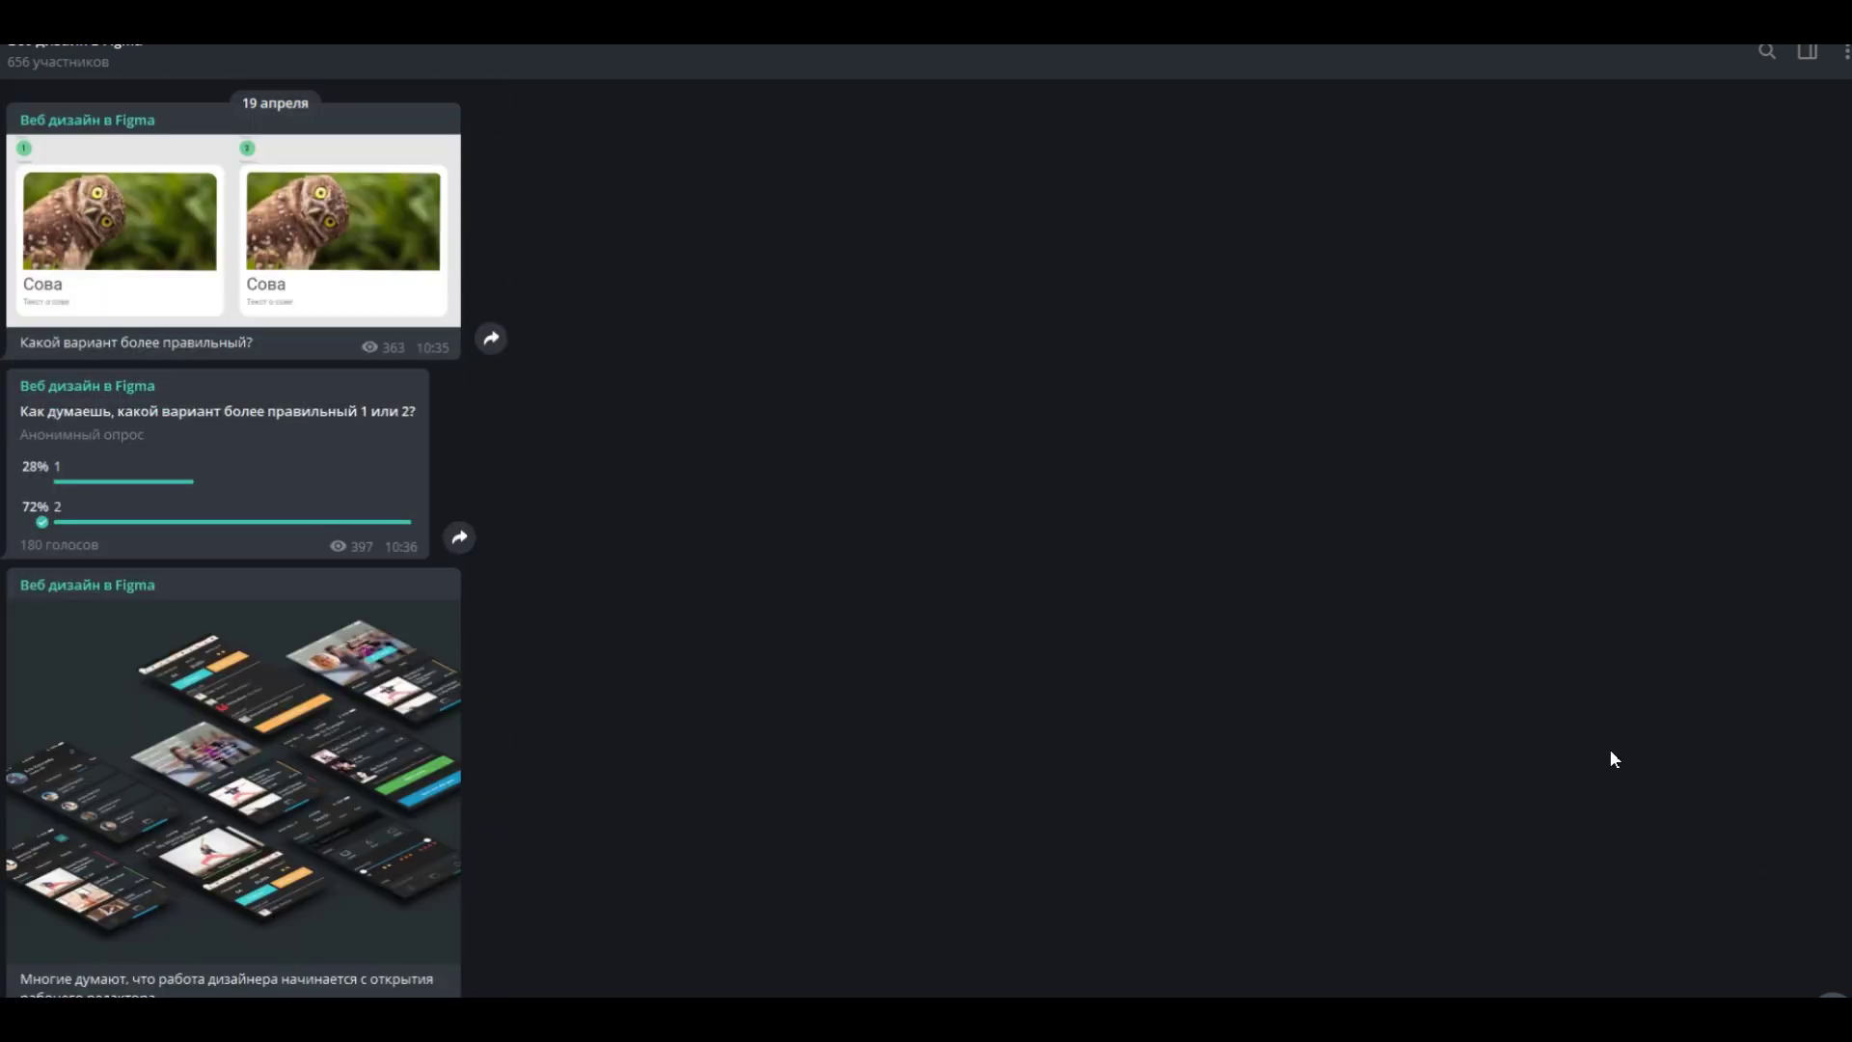
{"action": "scroll", "coordinate": [1610, 751], "scroll_direction": "down", "scroll_amount": 1}
{"action": "scroll", "coordinate": [1611, 751], "scroll_direction": "down", "scroll_amount": 5}
{"action": "scroll", "coordinate": [1611, 750], "scroll_direction": "down", "scroll_amount": 5}
{"action": "scroll", "coordinate": [1613, 746], "scroll_direction": "down", "scroll_amount": 5}
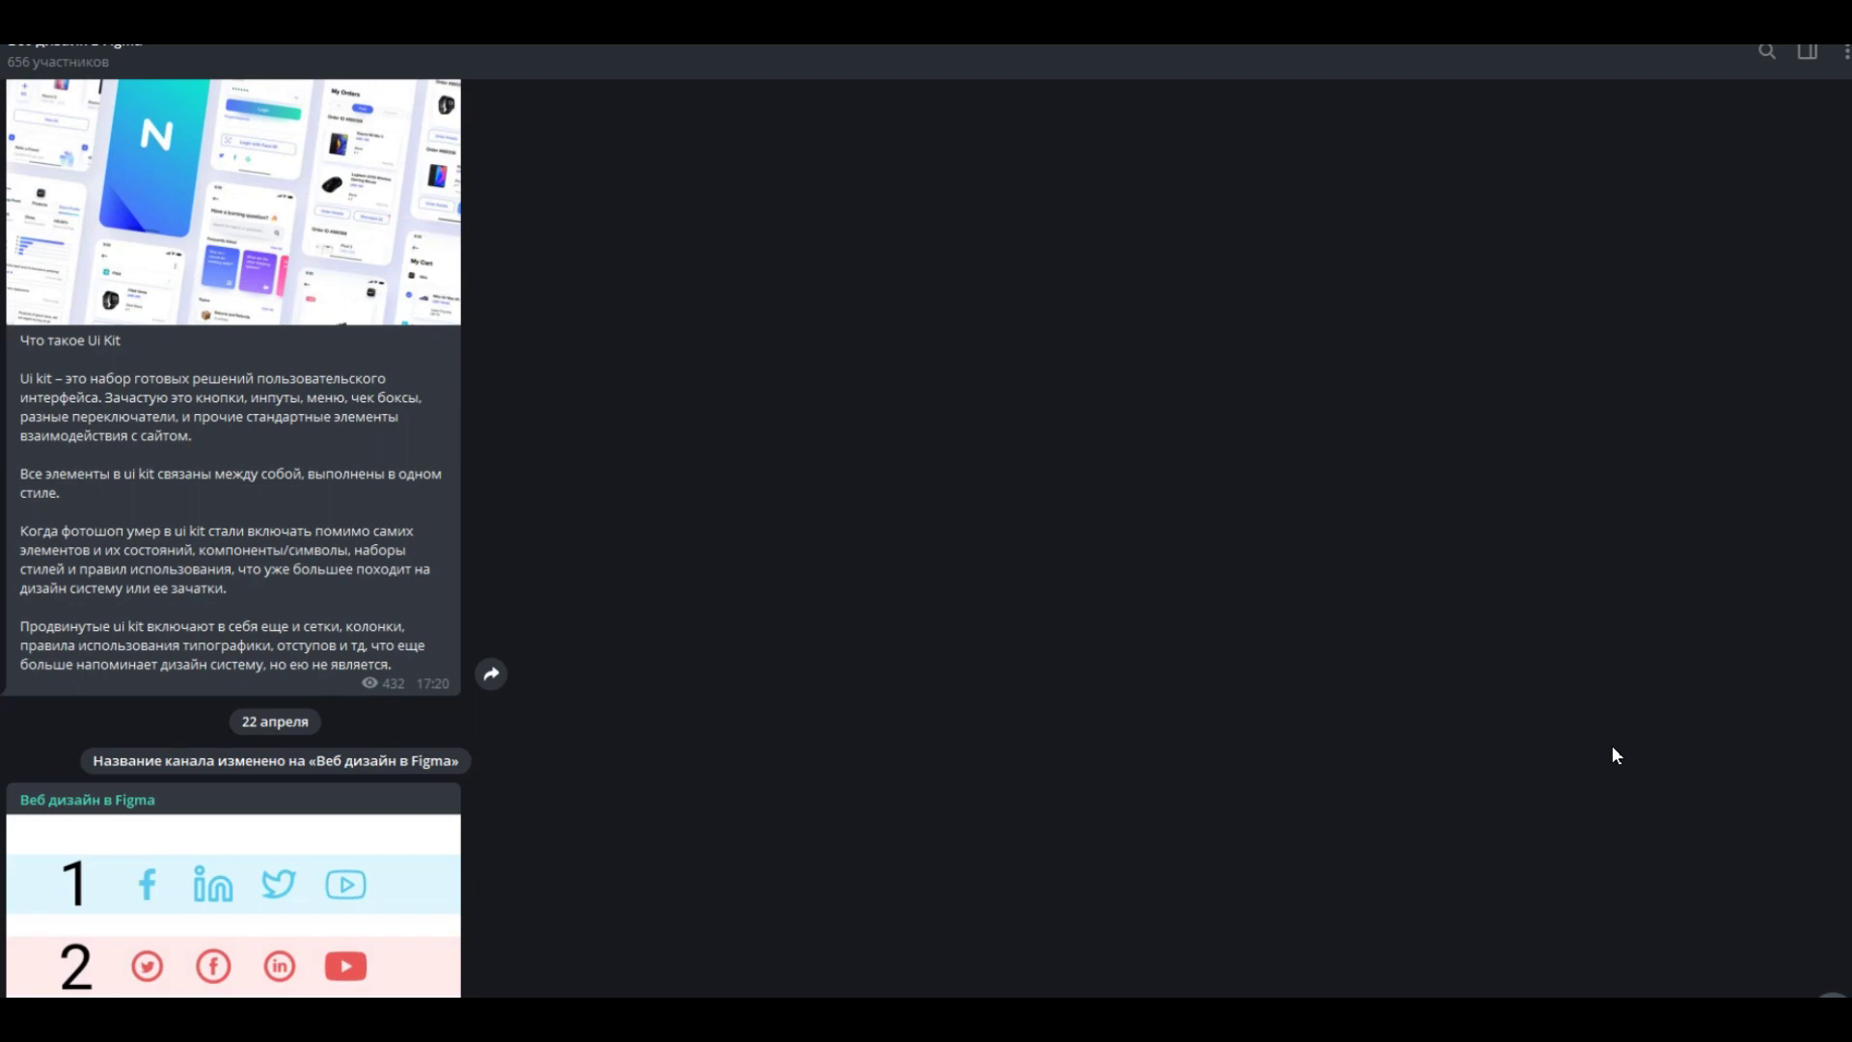
{"action": "scroll", "coordinate": [1612, 746], "scroll_direction": "down", "scroll_amount": 4}
{"action": "scroll", "coordinate": [1613, 747], "scroll_direction": "down", "scroll_amount": 5}
{"action": "scroll", "coordinate": [1612, 747], "scroll_direction": "down", "scroll_amount": 5}
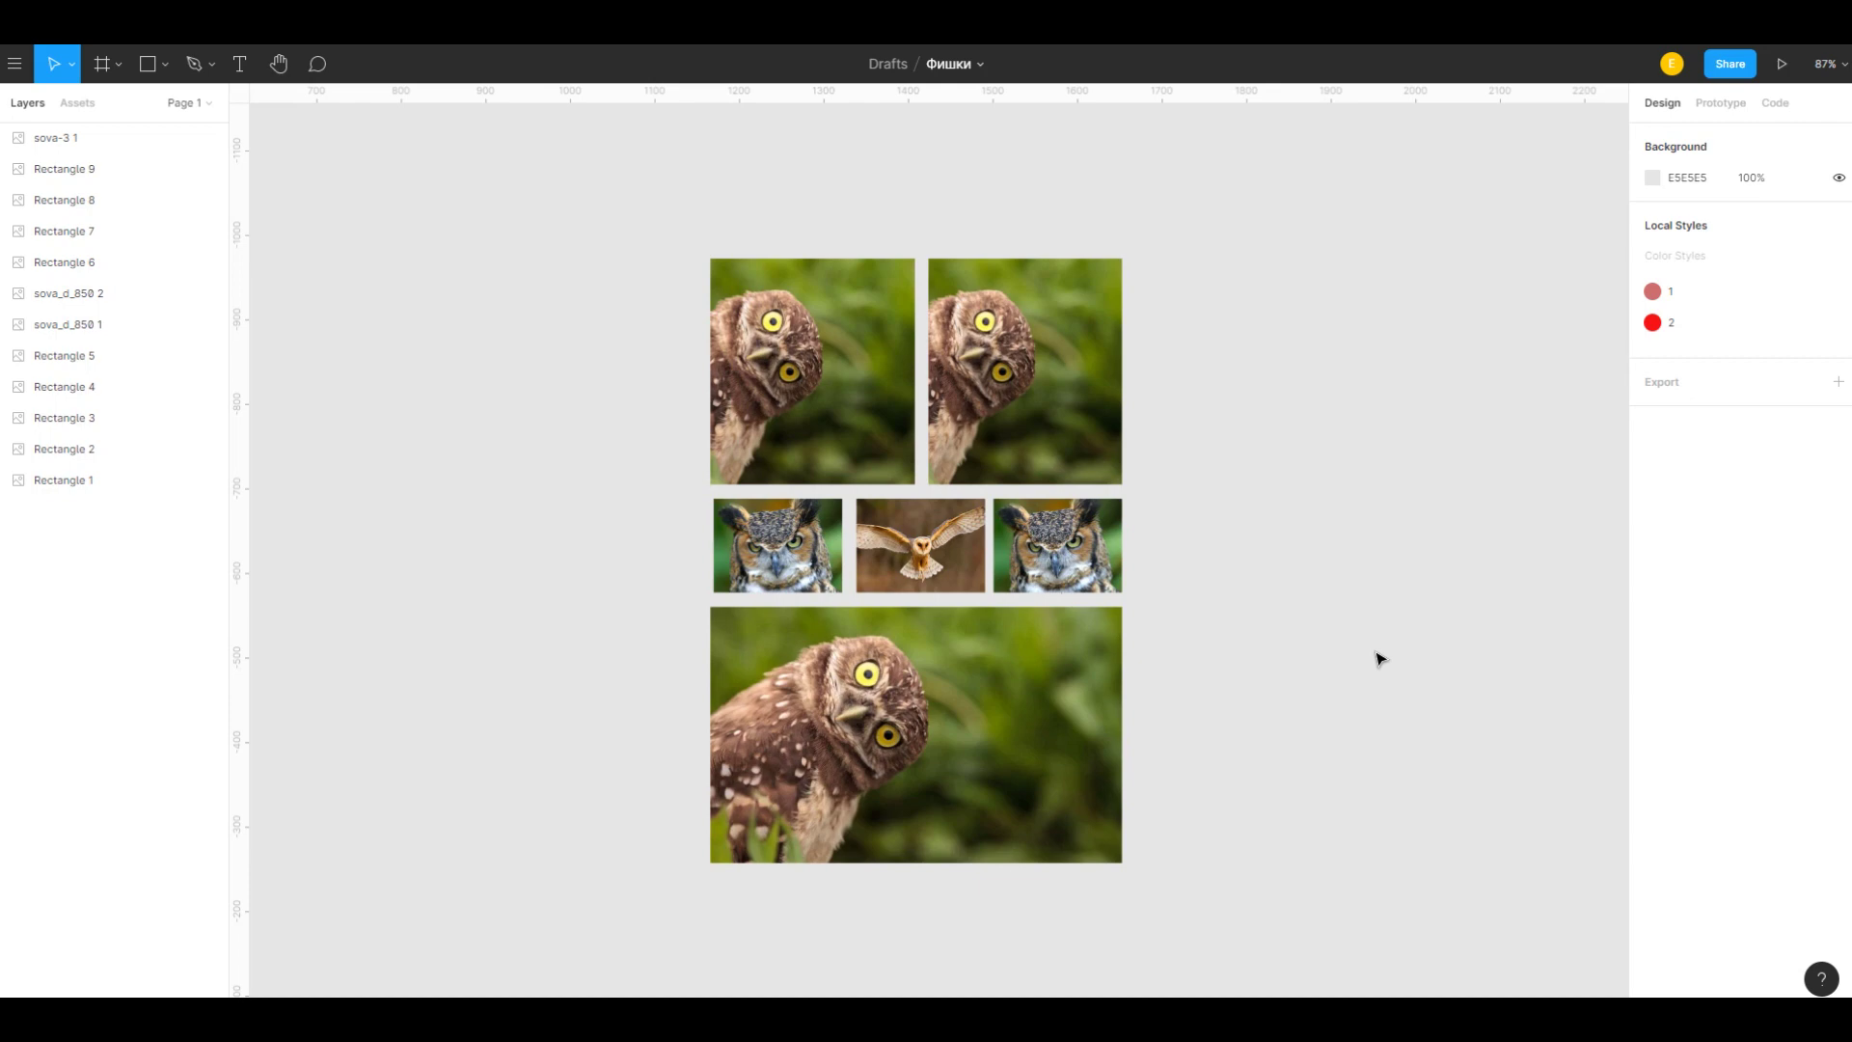
Step: Hide the layers panel with Ctrl+Shift+\ and the whole UI with Ctrl+\
{"action": "scroll", "coordinate": [1298, 495], "scroll_direction": "down", "scroll_amount": 2}
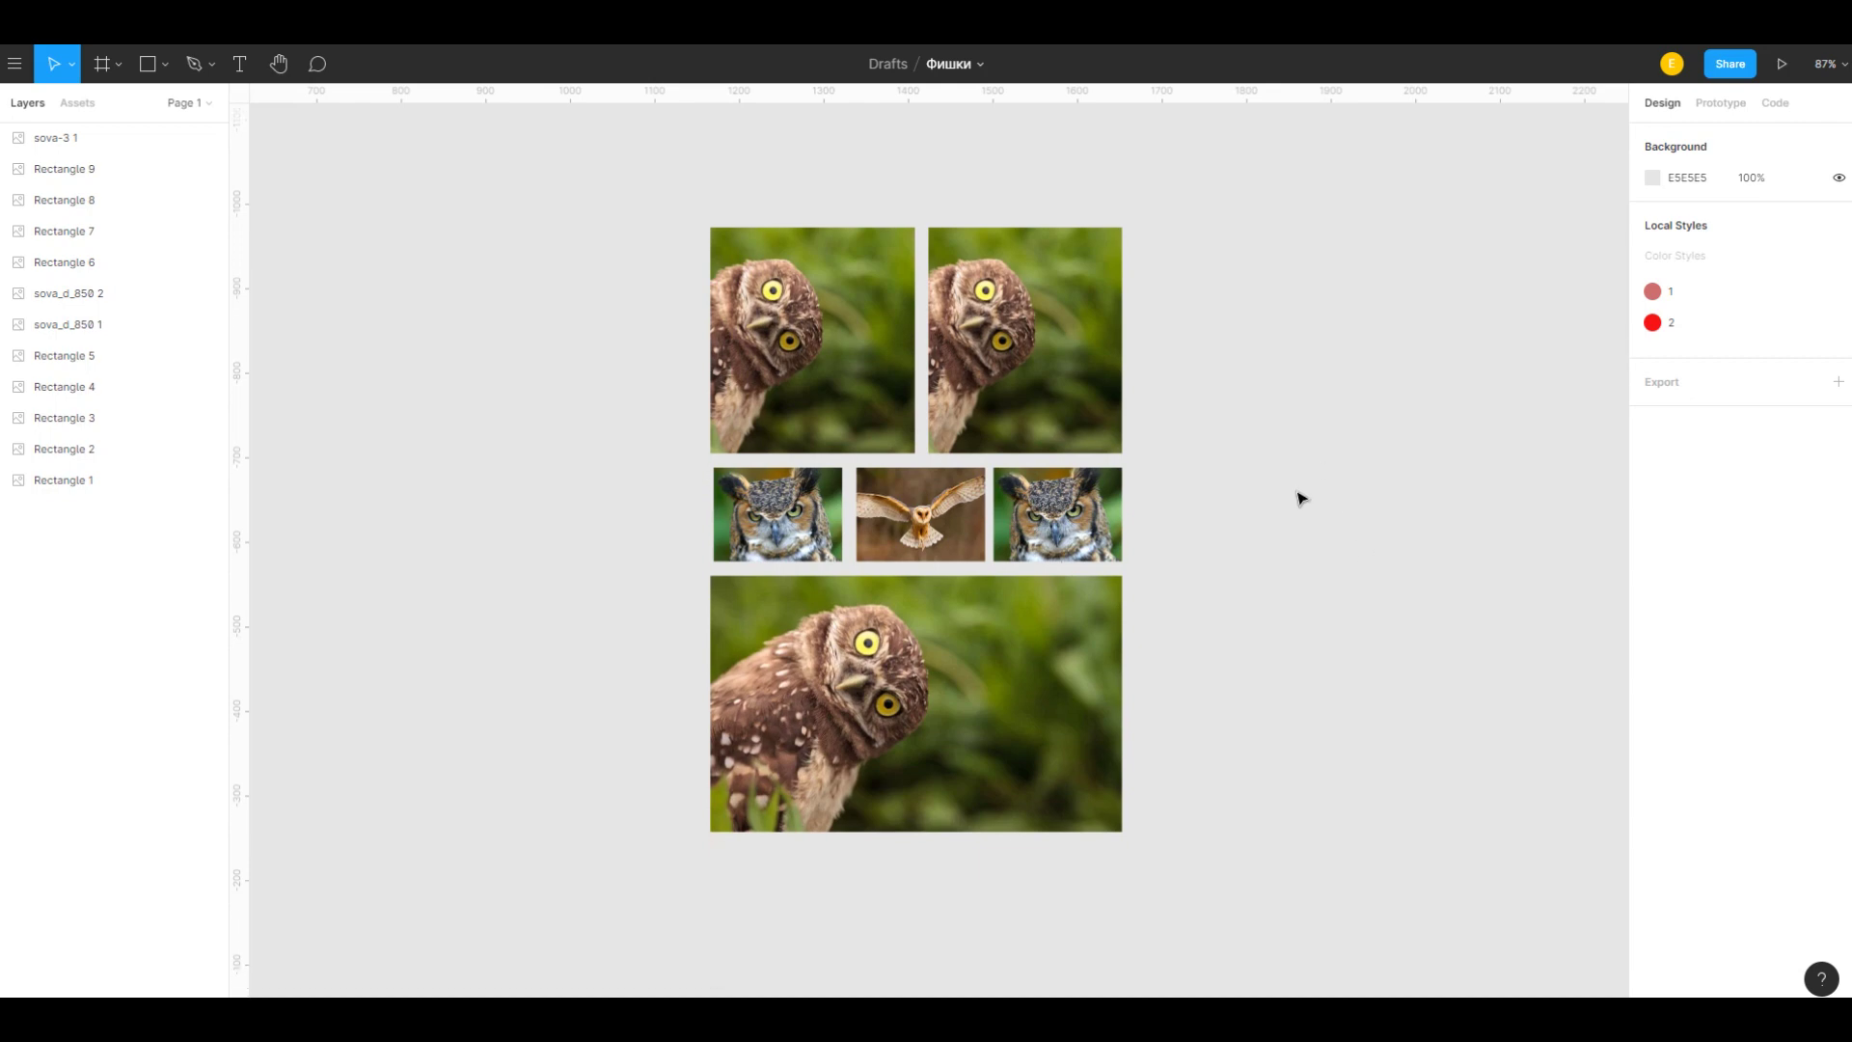
{"action": "key", "text": "ctrl+shift+backslash"}
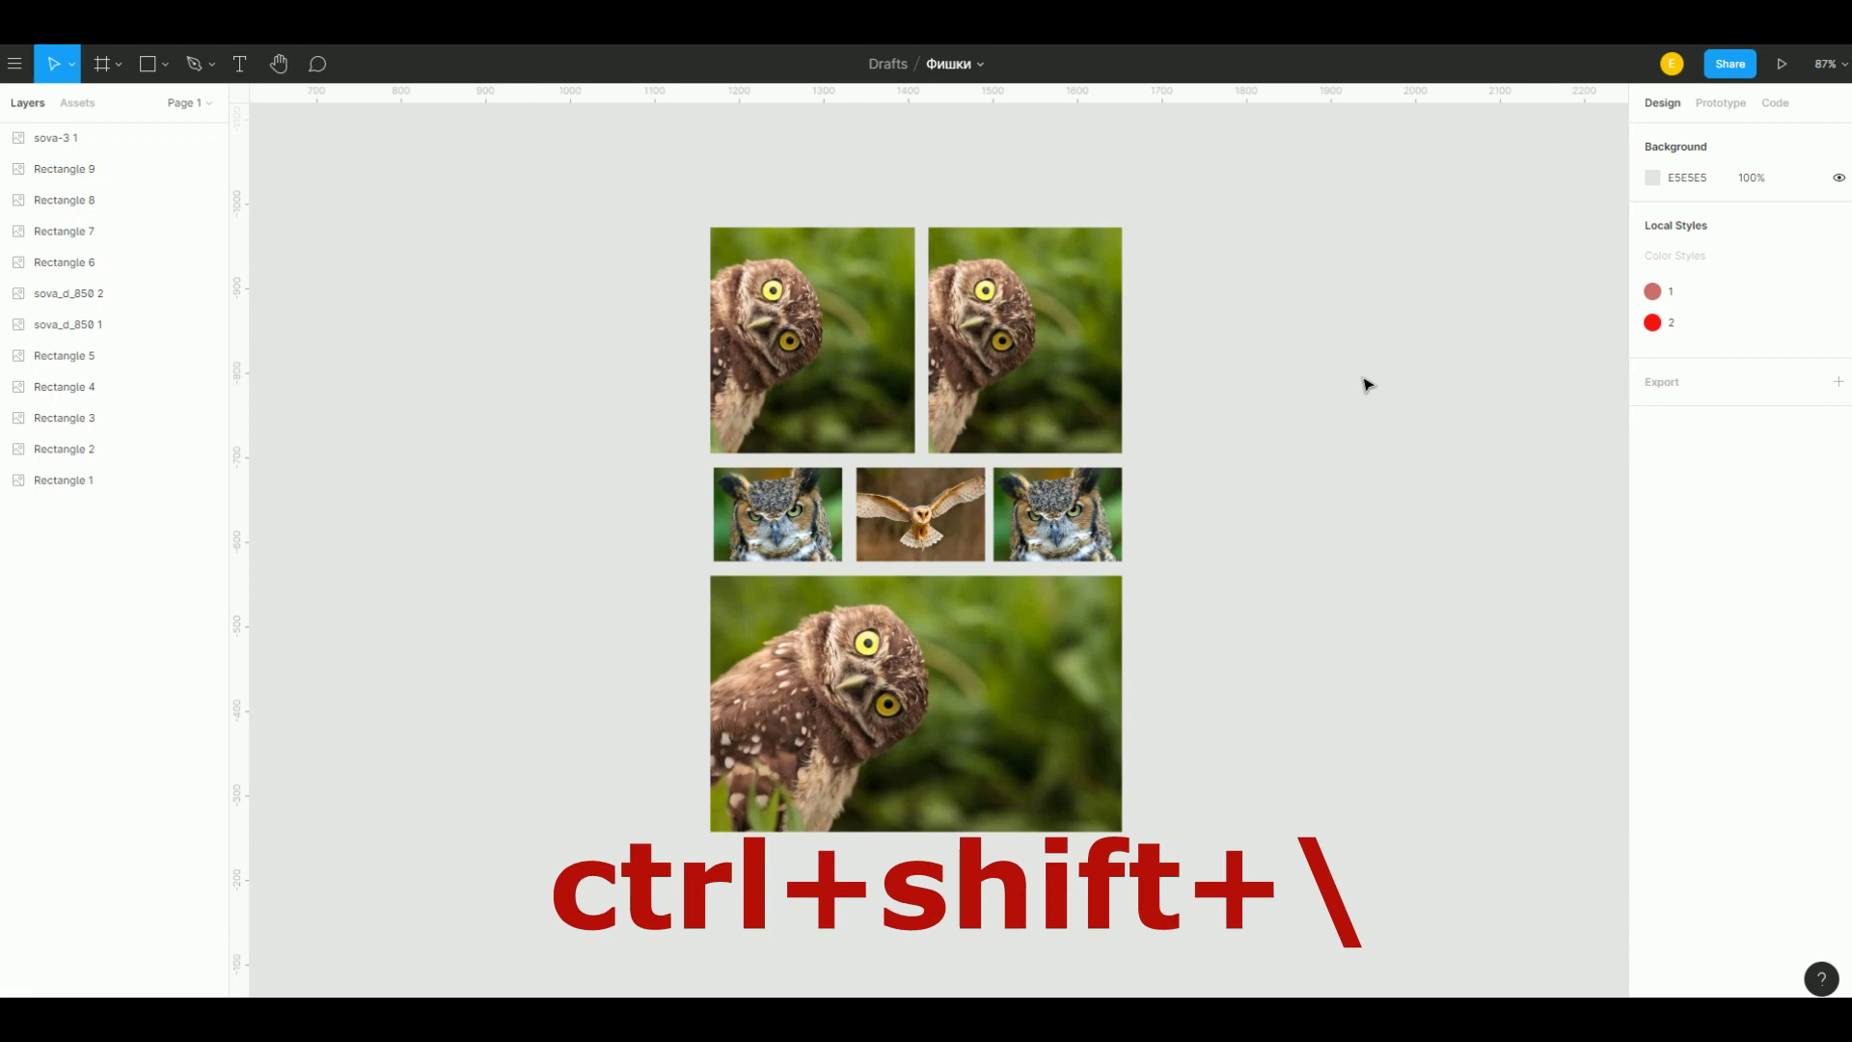
{"action": "key", "text": "ctrl+shift+backslash"}
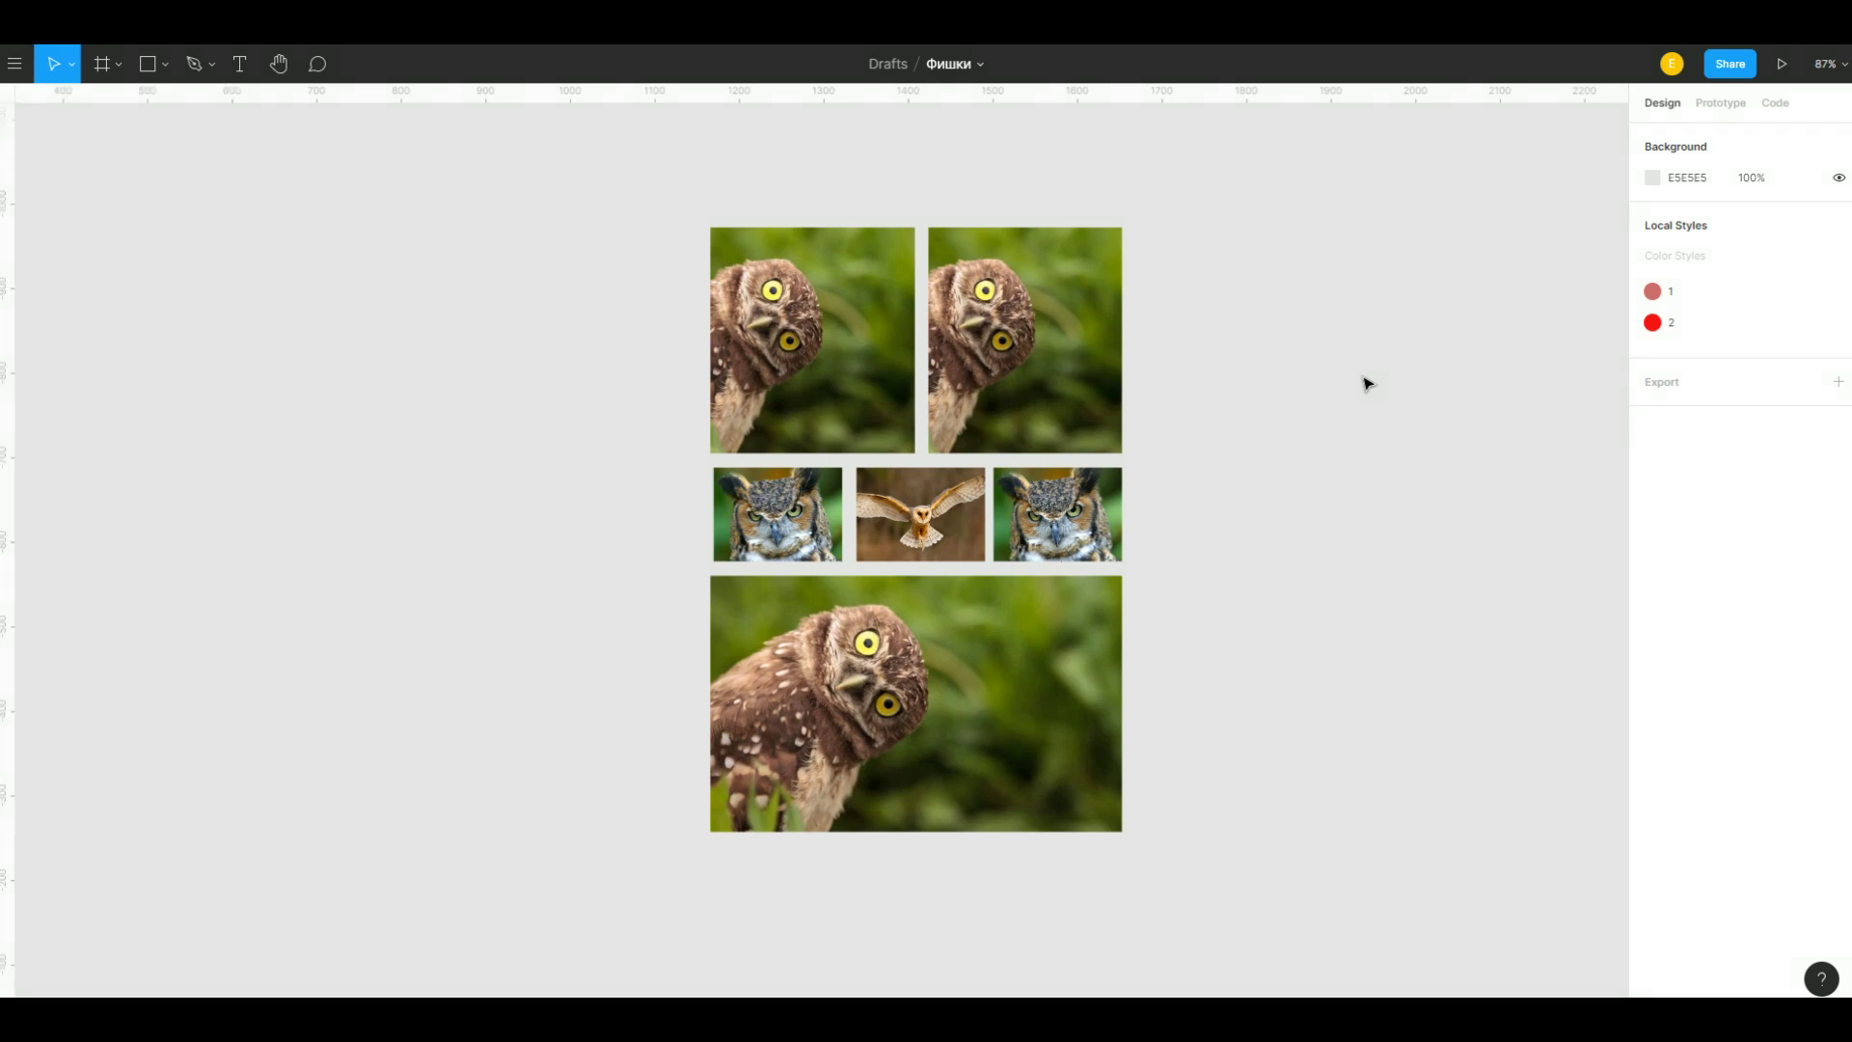
{"action": "key", "text": "ctrl+backslash"}
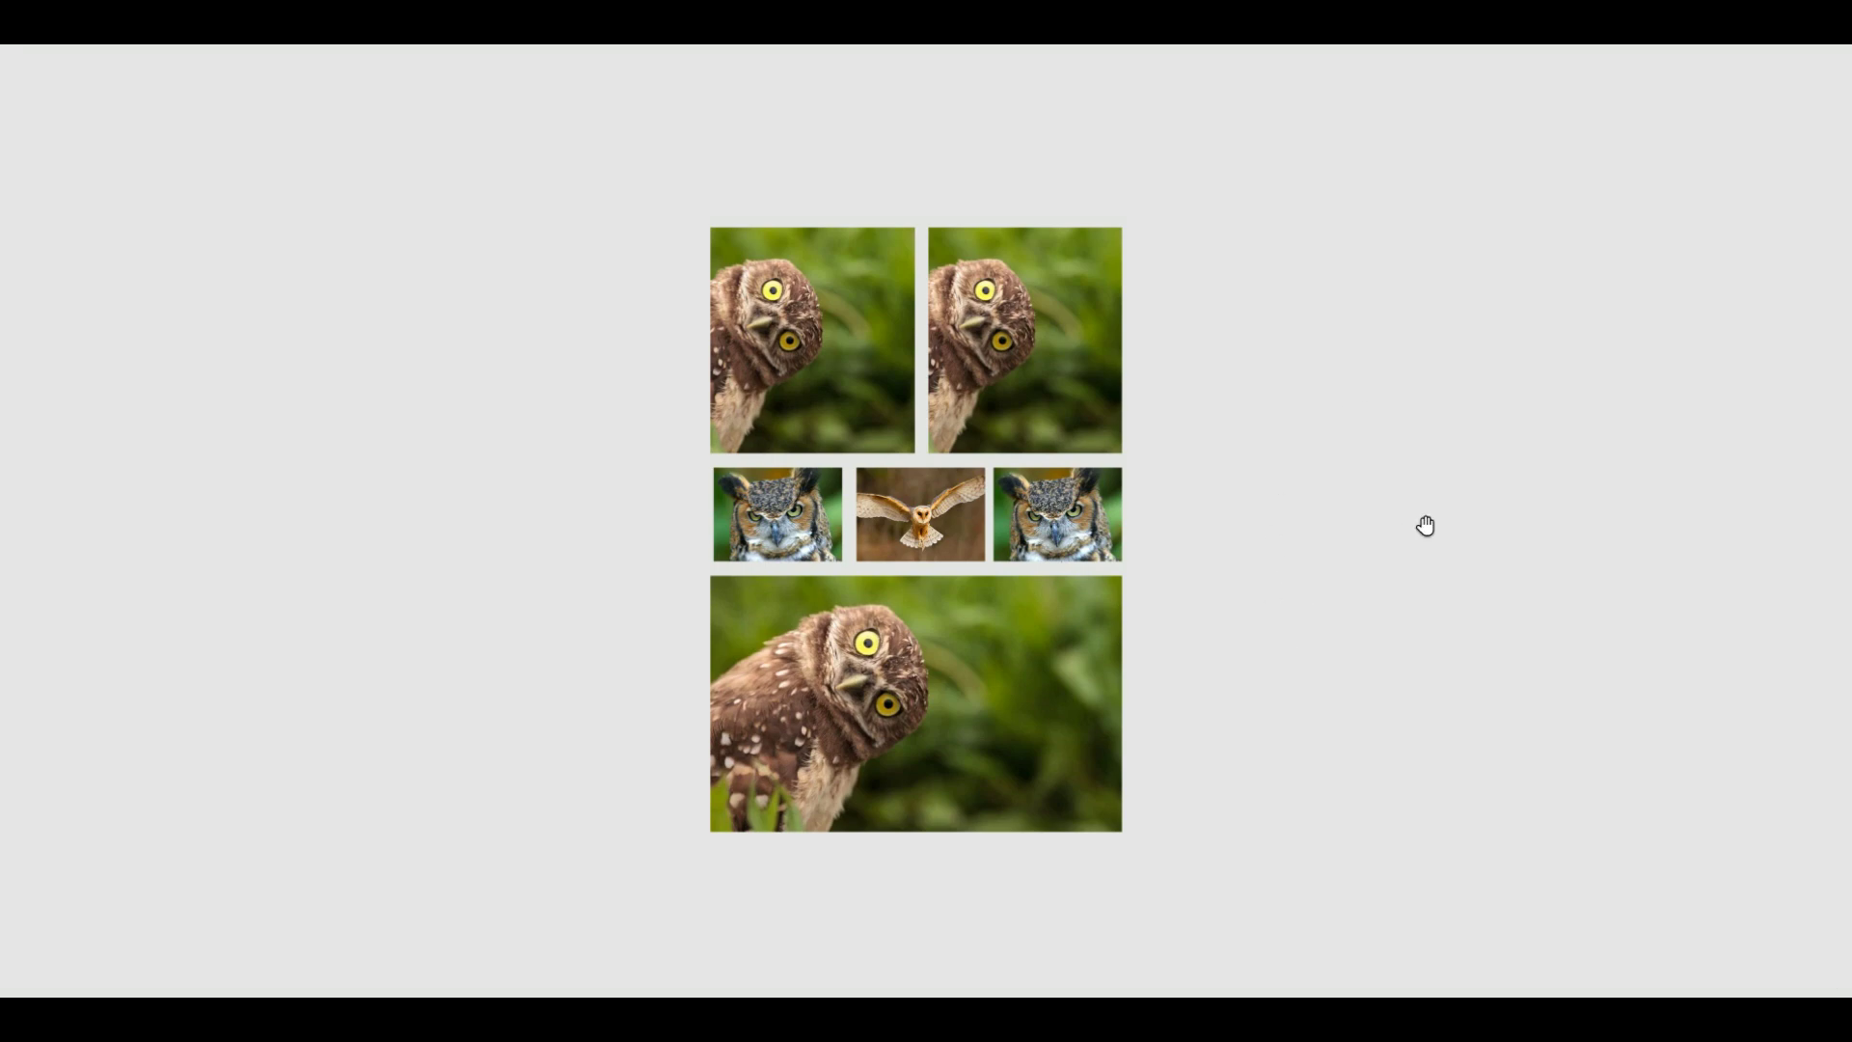
Step: Drag the top-right owl photo aside, then undo the move
{"action": "scroll", "coordinate": [1421, 525], "scroll_direction": "up", "scroll_amount": 2}
{"action": "left_click", "coordinate": [1152, 409]}
{"action": "left_click_drag", "start_coordinate": [1112, 413], "coordinate": [1196, 401]}
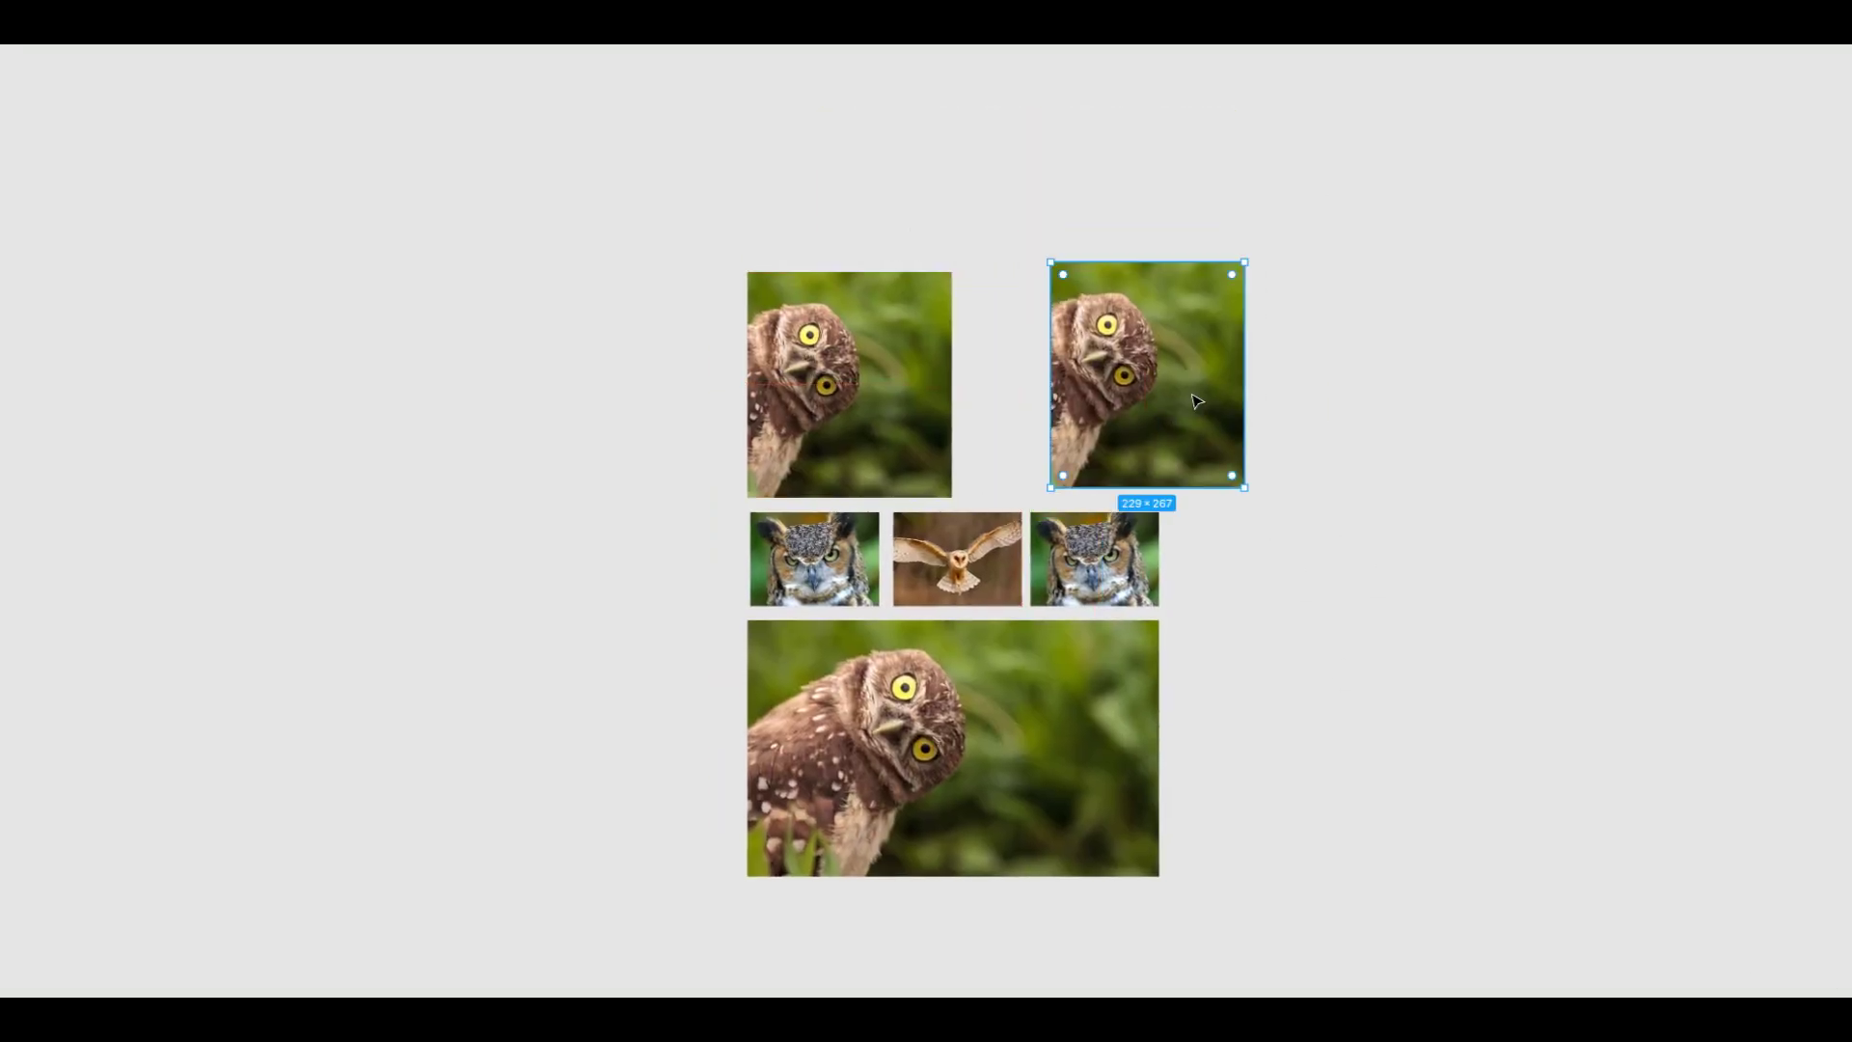
{"action": "key", "text": "ctrl+z"}
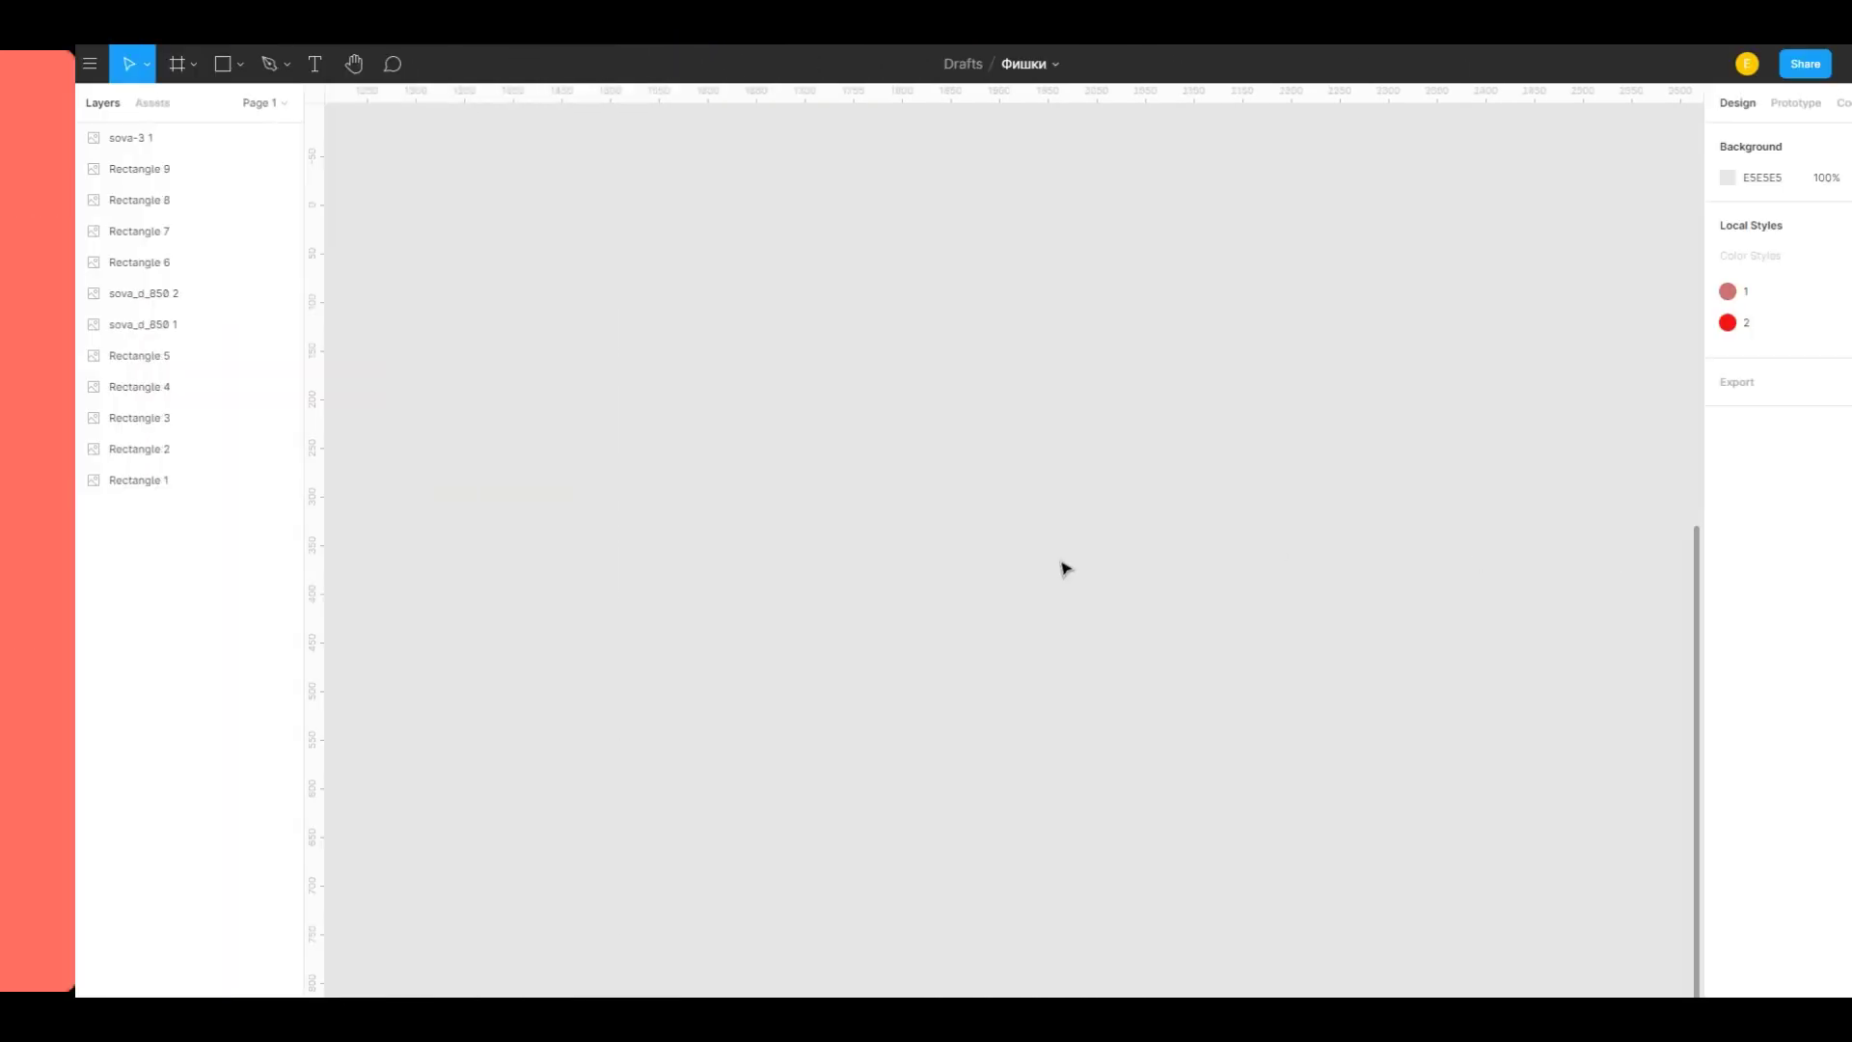
Step: Draw a rectangle and a circle against its left edge, then union them
{"action": "key", "text": "r"}
{"action": "left_click_drag", "start_coordinate": [952, 413], "coordinate": [1067, 524]}
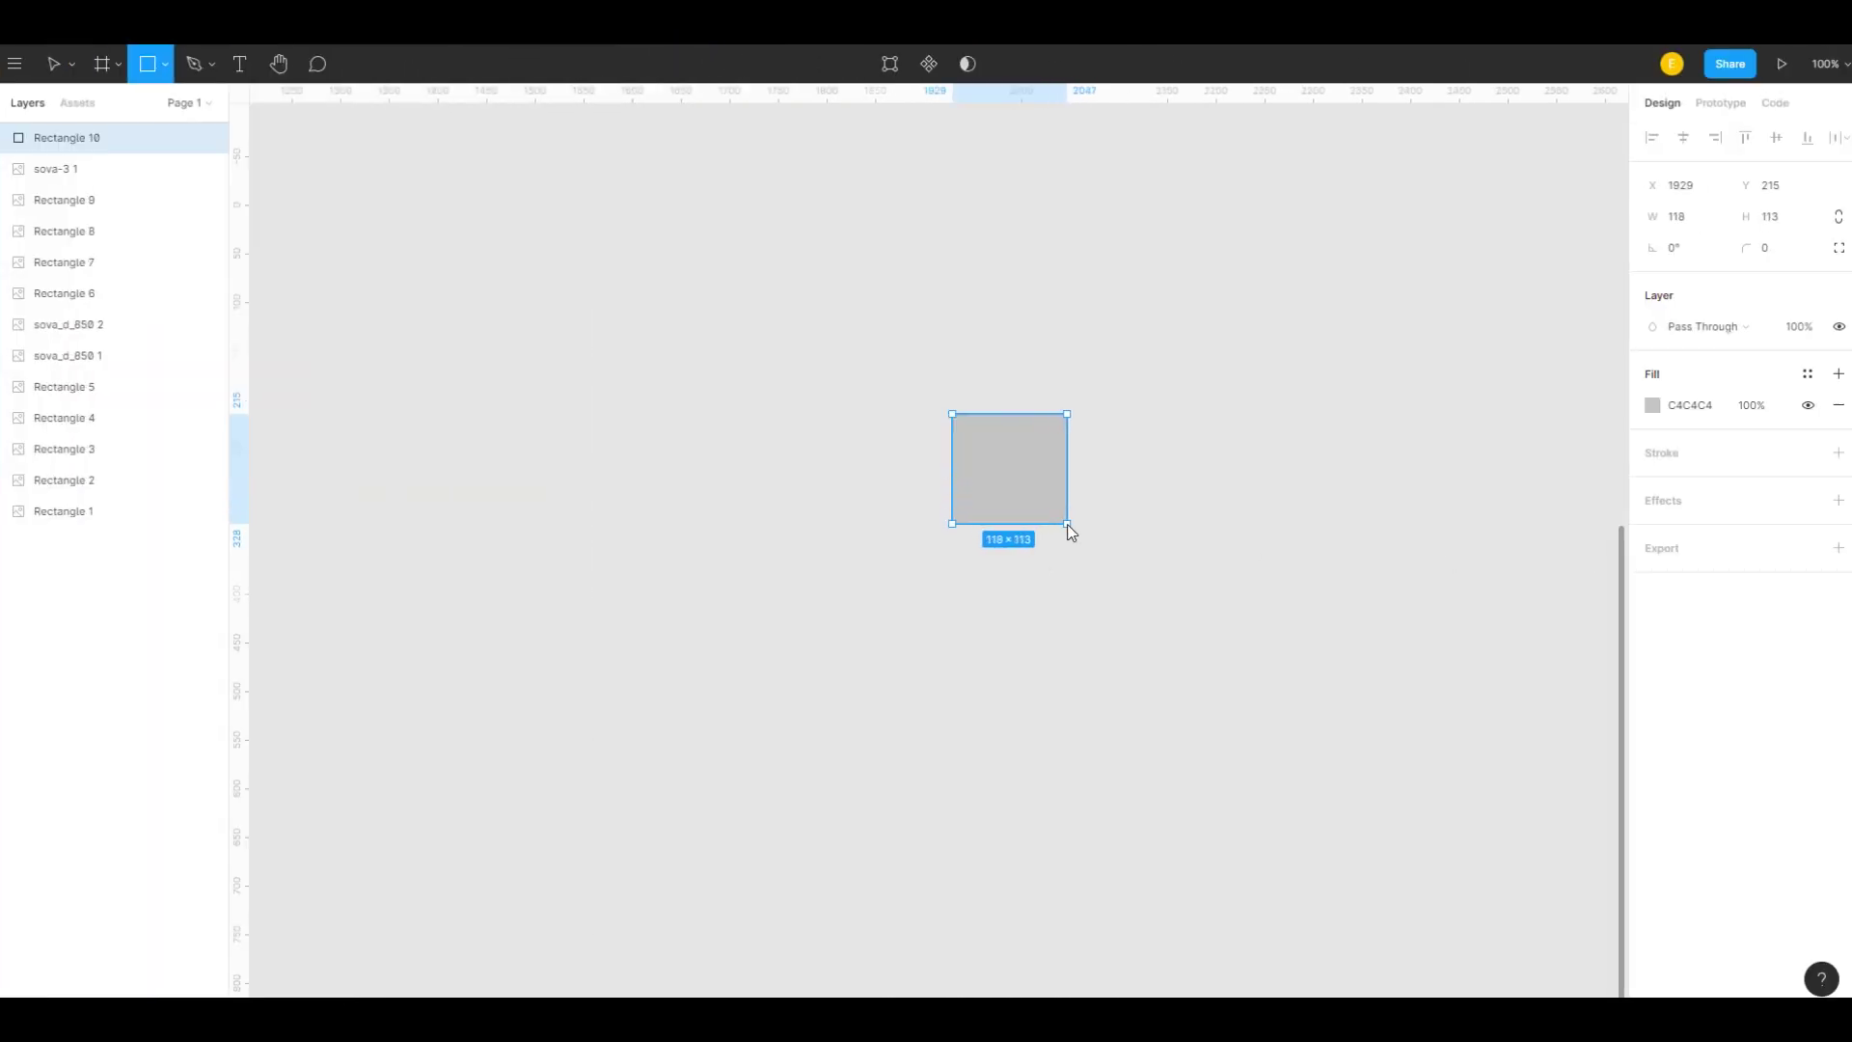
{"action": "scroll", "coordinate": [978, 527], "scroll_direction": "up", "scroll_amount": 5}
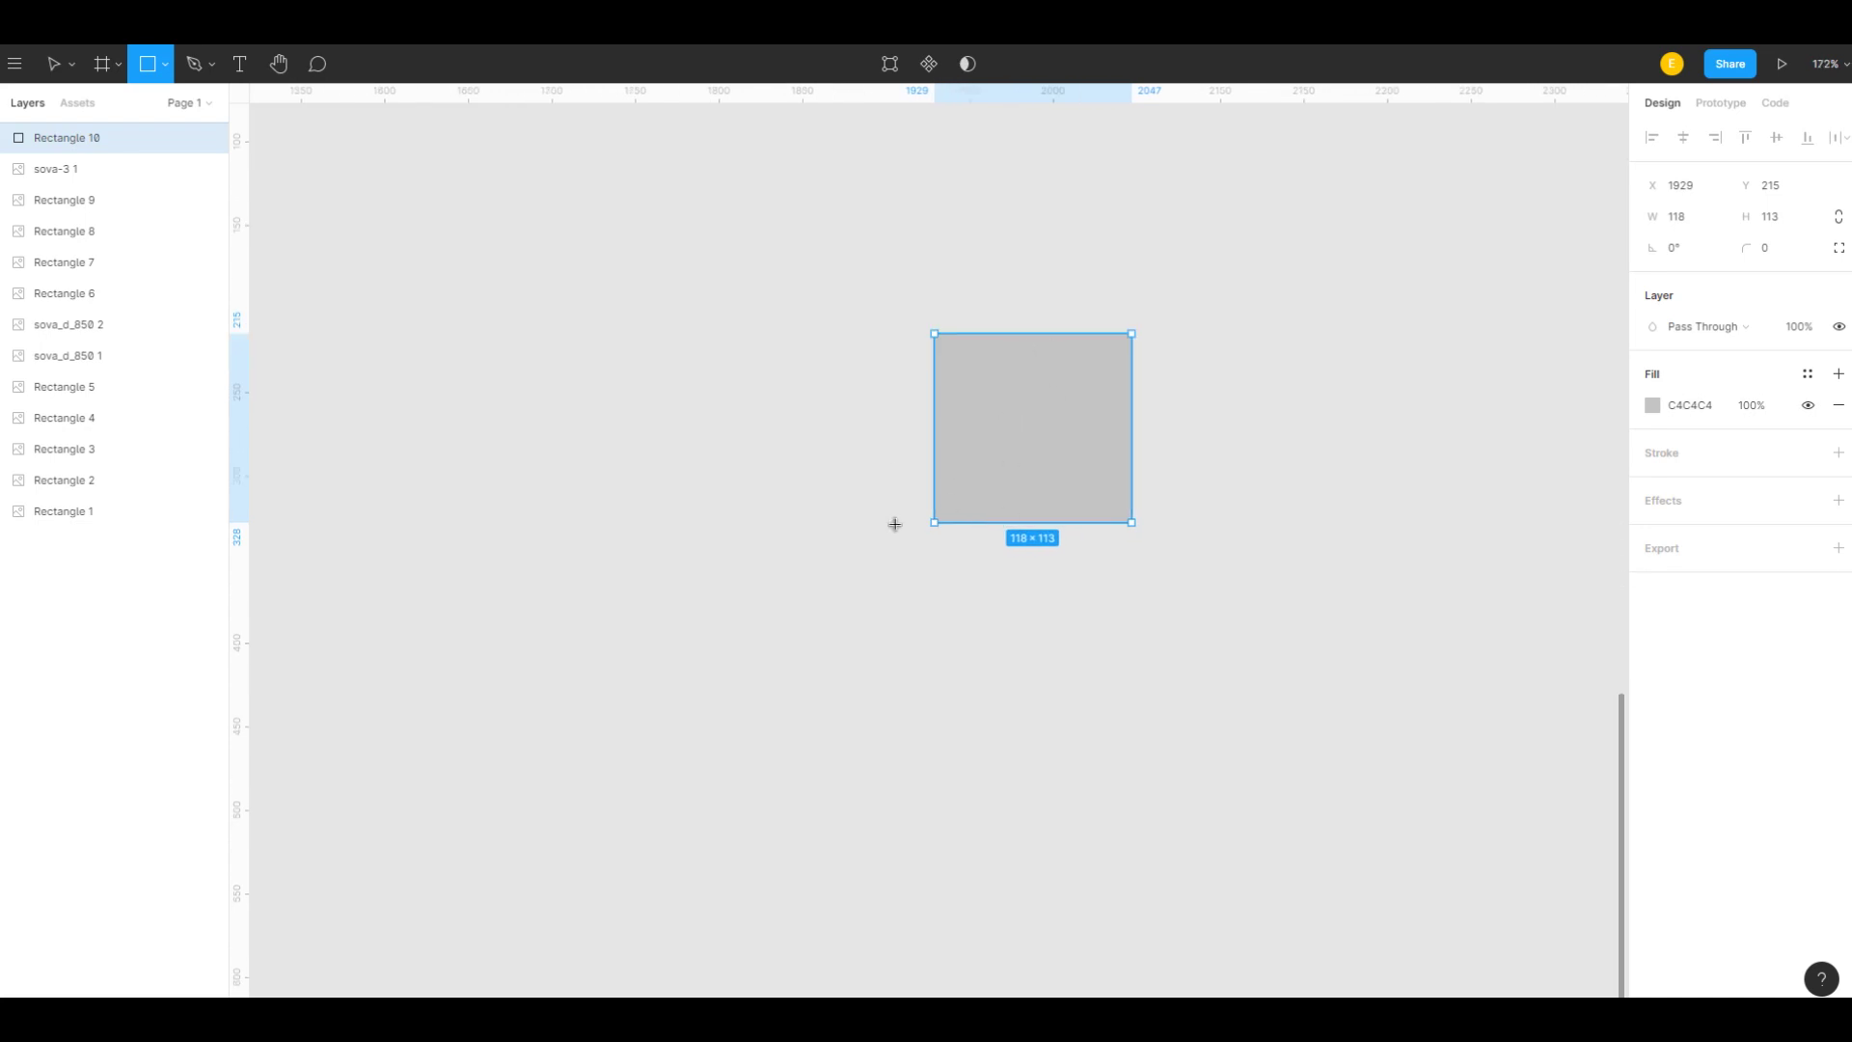
{"action": "key", "text": "o"}
{"action": "left_click_drag", "start_coordinate": [778, 399], "coordinate": [904, 524]}
{"action": "left_click_drag", "start_coordinate": [885, 463], "coordinate": [956, 431]}
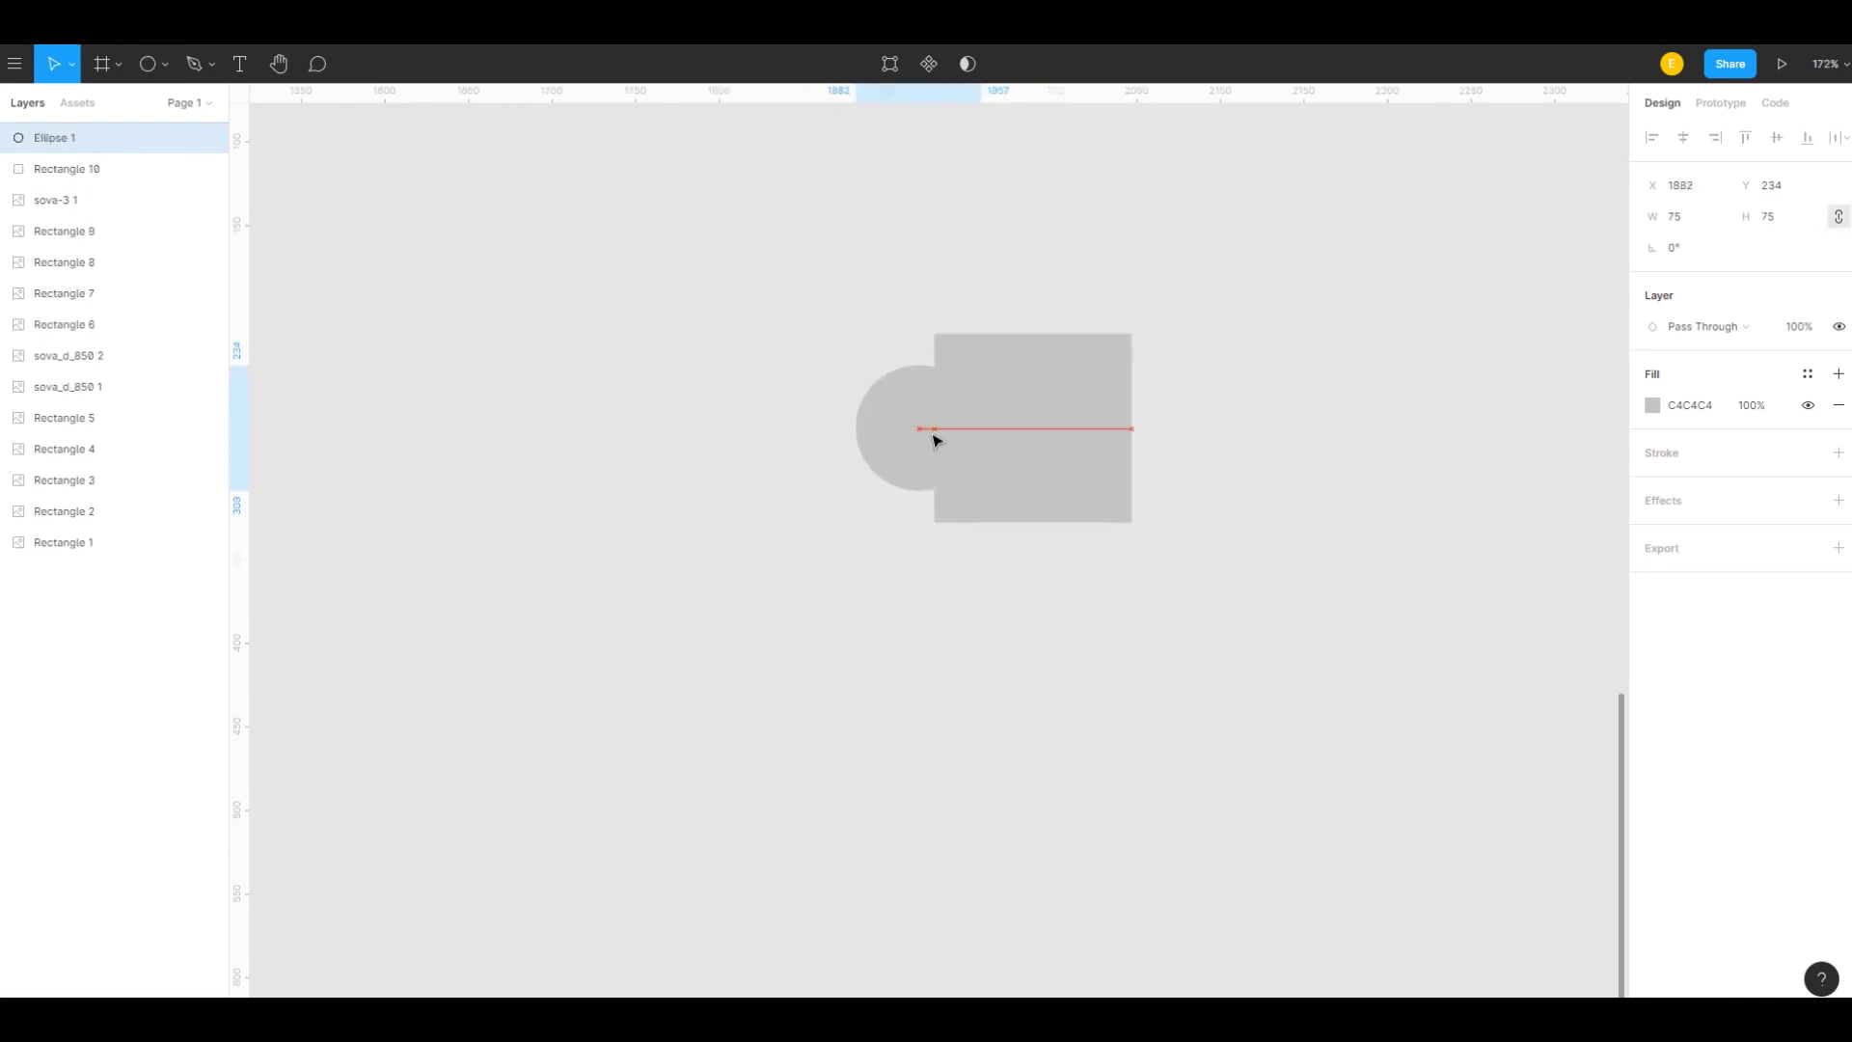
{"action": "left_click", "coordinate": [964, 327]}
{"action": "left_click_drag", "start_coordinate": [1198, 561], "coordinate": [770, 255]}
{"action": "left_click", "coordinate": [969, 63]}
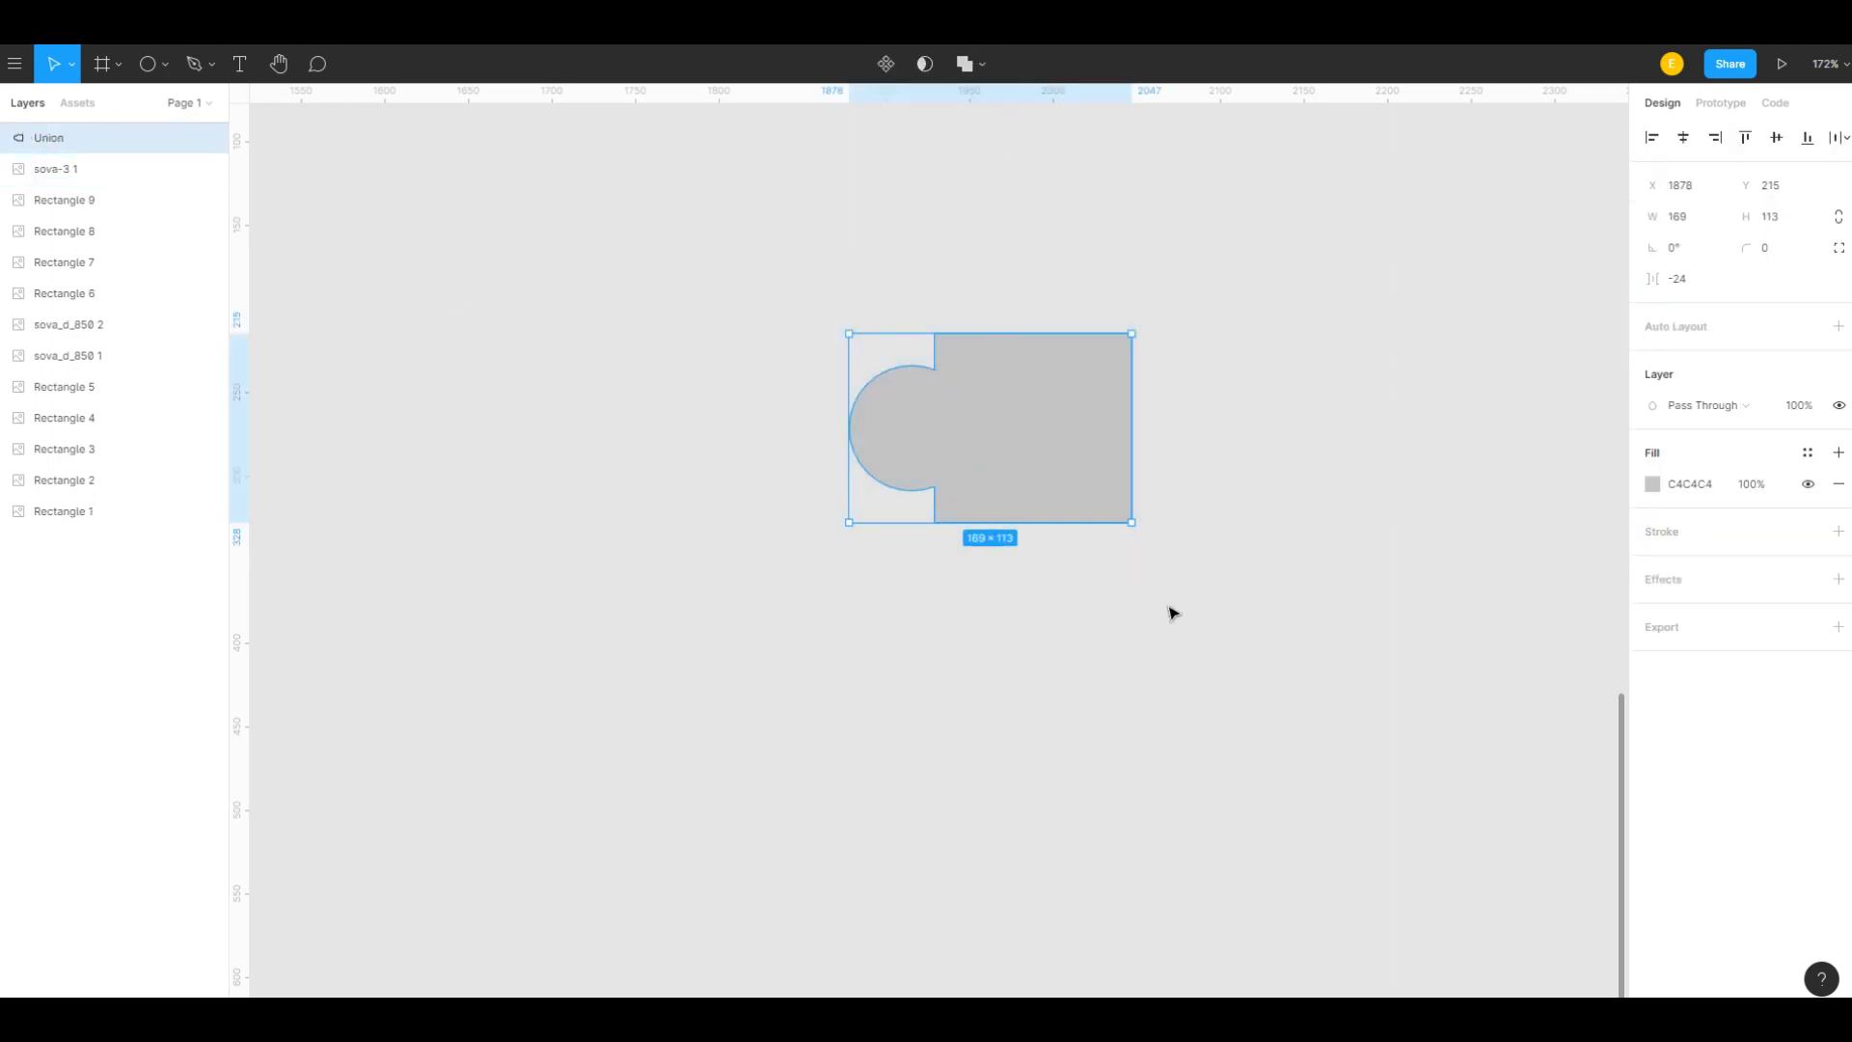
Step: Give the union corner radius 10 and place circles at opposite corners
{"action": "left_click", "coordinate": [1771, 253]}
{"action": "key", "text": "Return"}
{"action": "double_click", "coordinate": [897, 439]}
{"action": "mouse_move", "coordinate": [901, 440]}
{"action": "left_mouse_down"}
{"action": "mouse_move", "coordinate": [1114, 306]}
{"action": "mouse_move", "coordinate": [924, 550]}
{"action": "mouse_move", "coordinate": [839, 502]}
{"action": "left_mouse_up"}
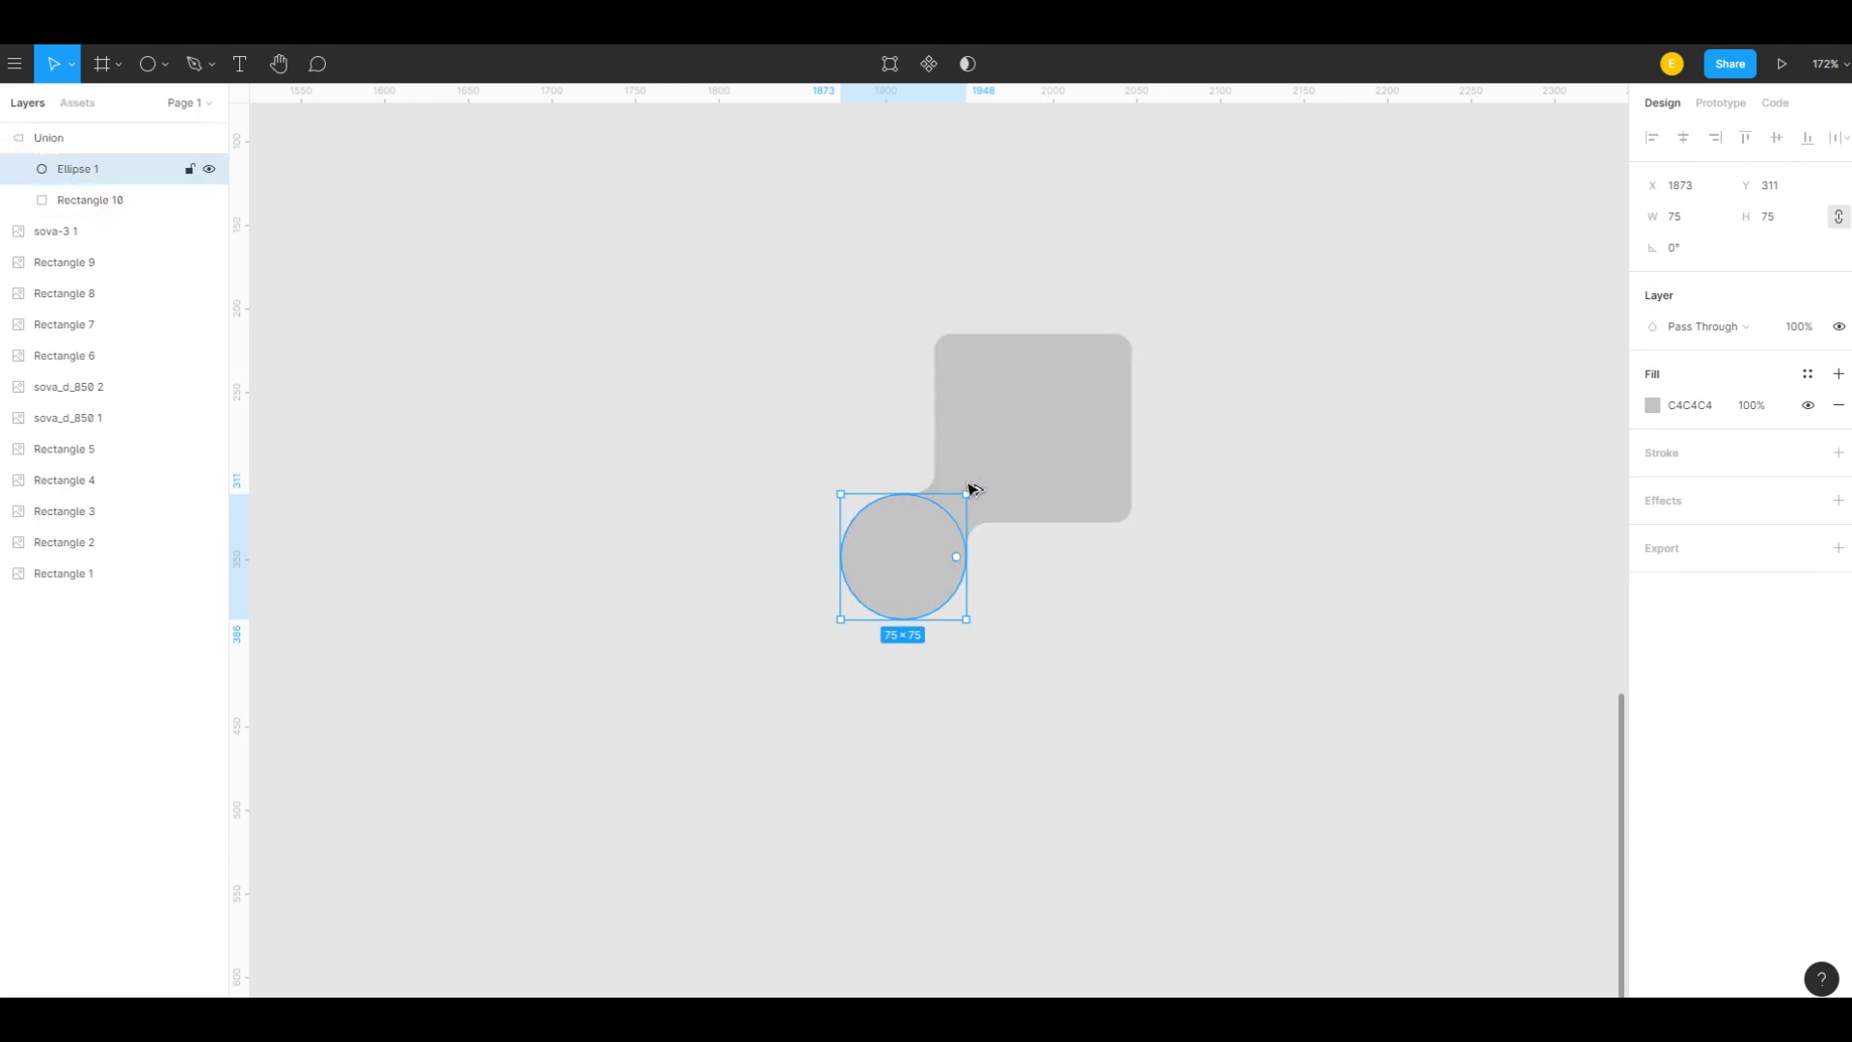
{"action": "left_click_drag", "start_coordinate": [944, 526], "coordinate": [1188, 322]}
{"action": "mouse_move", "coordinate": [904, 550]}
{"action": "left_mouse_down"}
{"action": "mouse_move", "coordinate": [1052, 280]}
{"action": "mouse_move", "coordinate": [1032, 260]}
{"action": "mouse_move", "coordinate": [958, 322]}
{"action": "mouse_move", "coordinate": [917, 435]}
{"action": "left_mouse_up"}
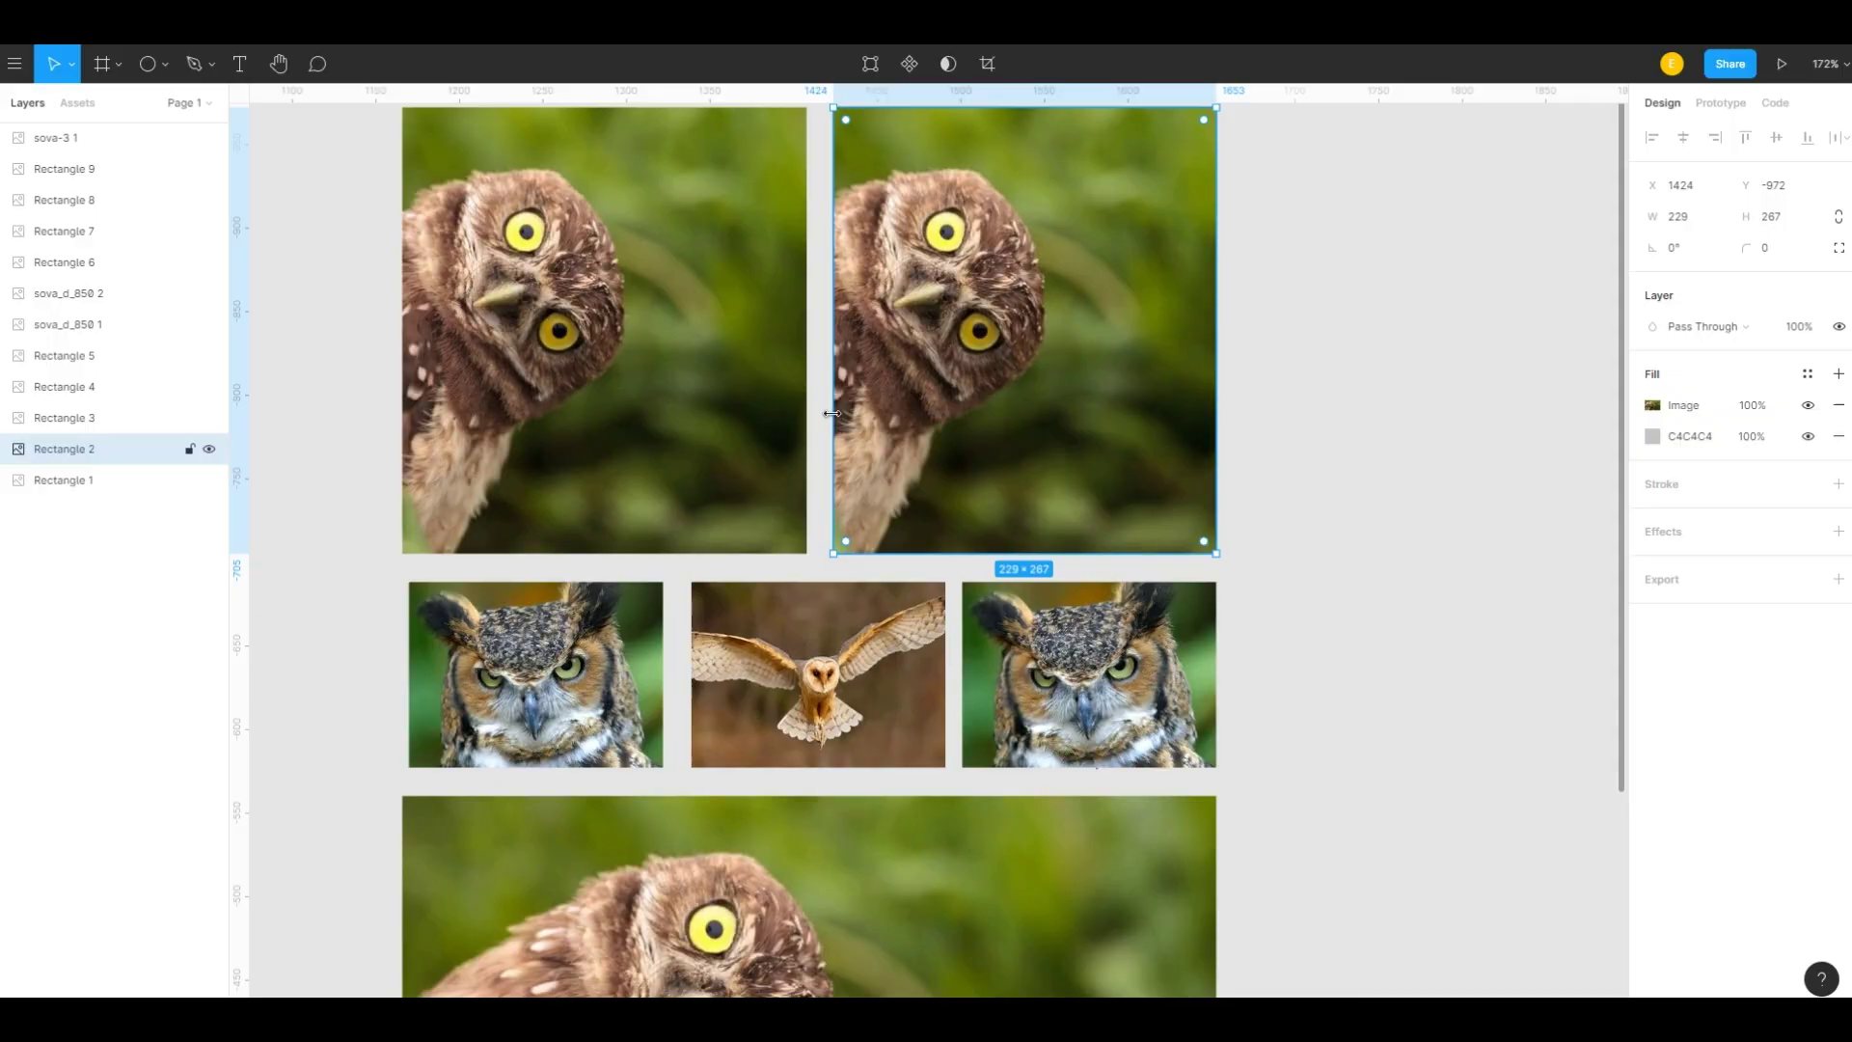
Step: Nudge the right owl photo left with Left and Shift+Left, then drag it slightly right
{"action": "scroll", "coordinate": [756, 434], "scroll_direction": "up", "scroll_amount": 2}
{"action": "scroll", "coordinate": [810, 438], "scroll_direction": "up", "scroll_amount": 3}
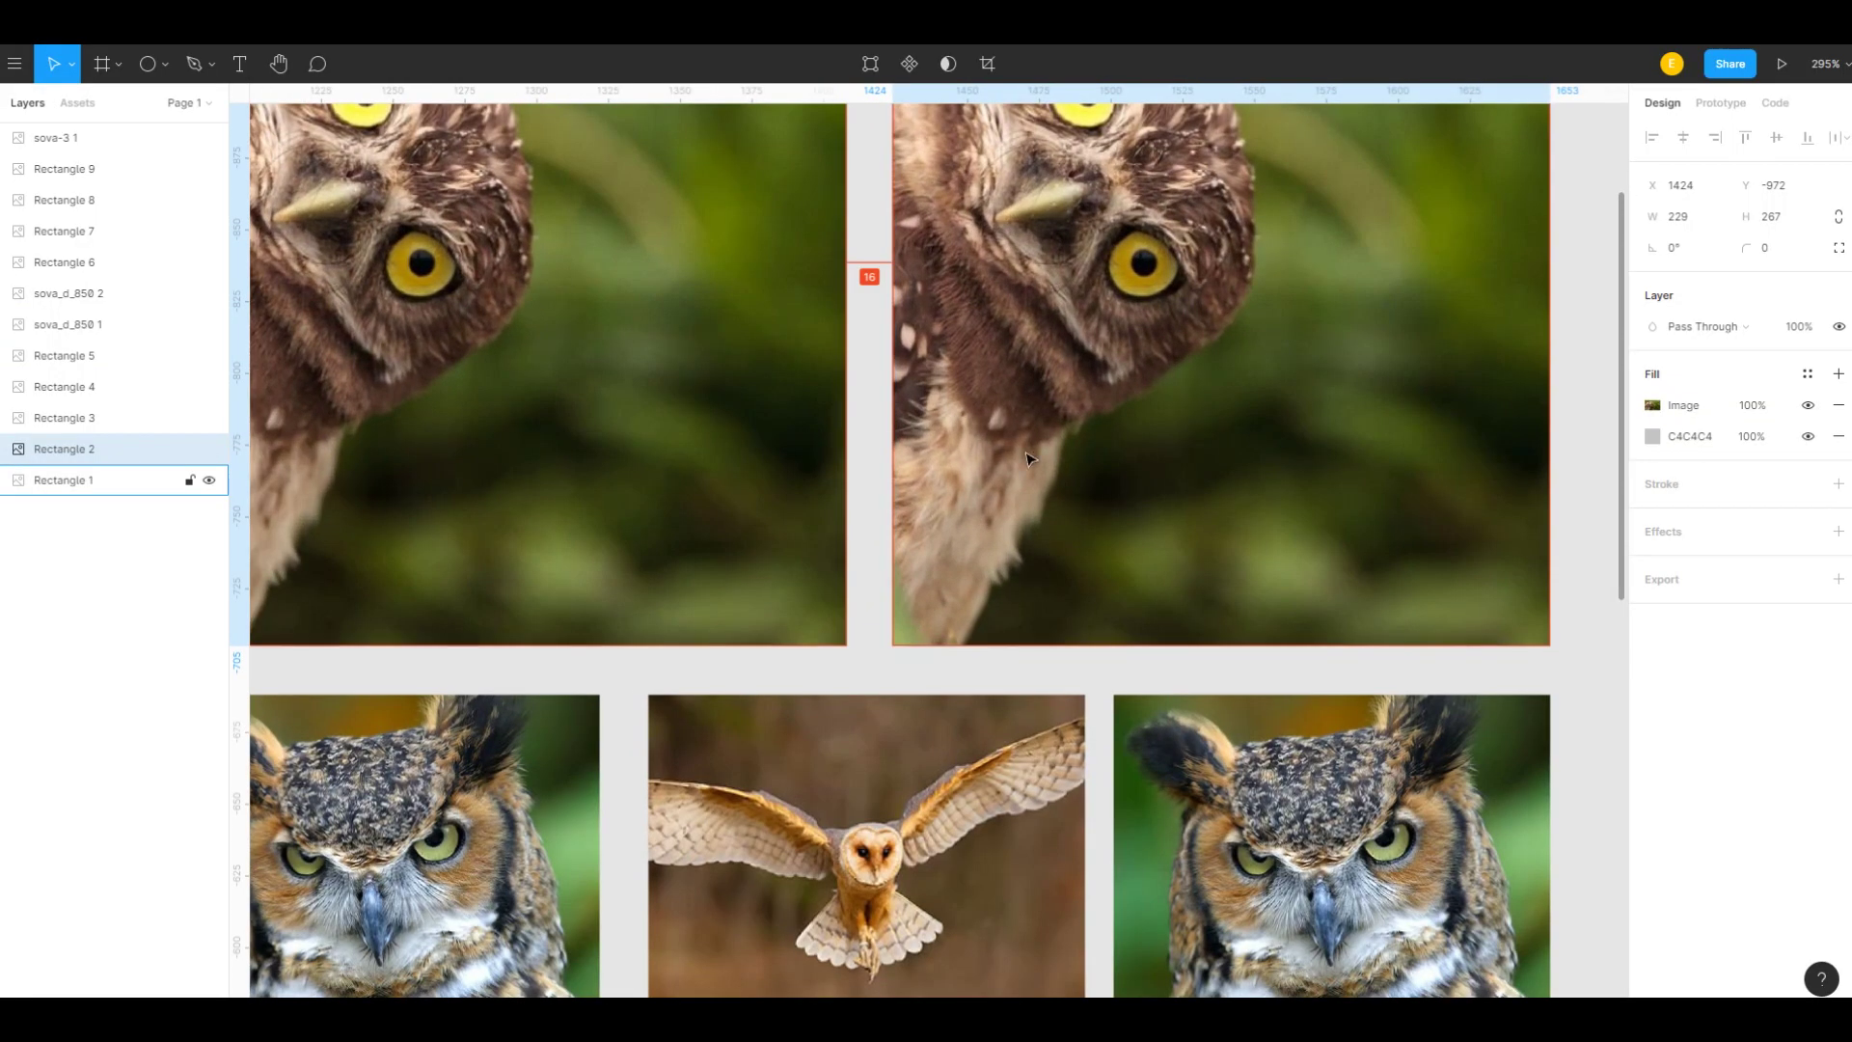
{"action": "scroll", "coordinate": [1061, 482], "scroll_direction": "down", "scroll_amount": 2}
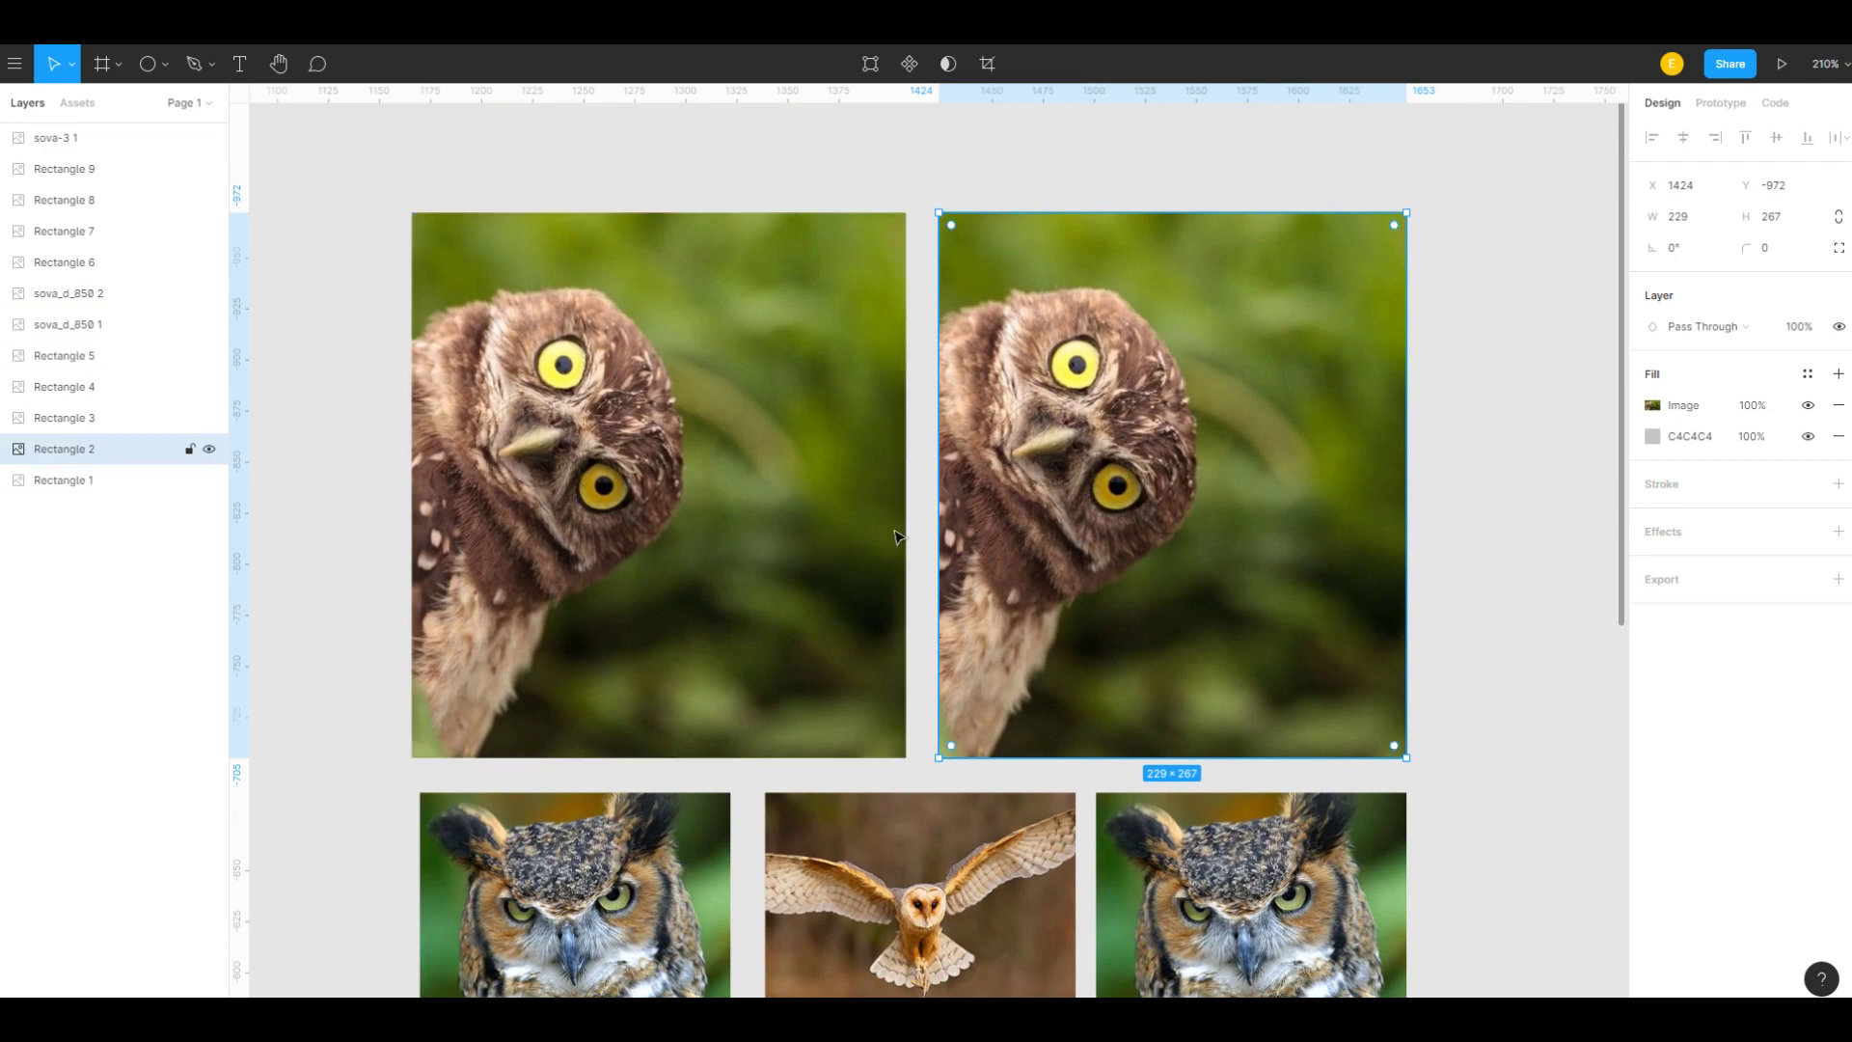
{"action": "scroll", "coordinate": [893, 532], "scroll_direction": "up", "scroll_amount": 2}
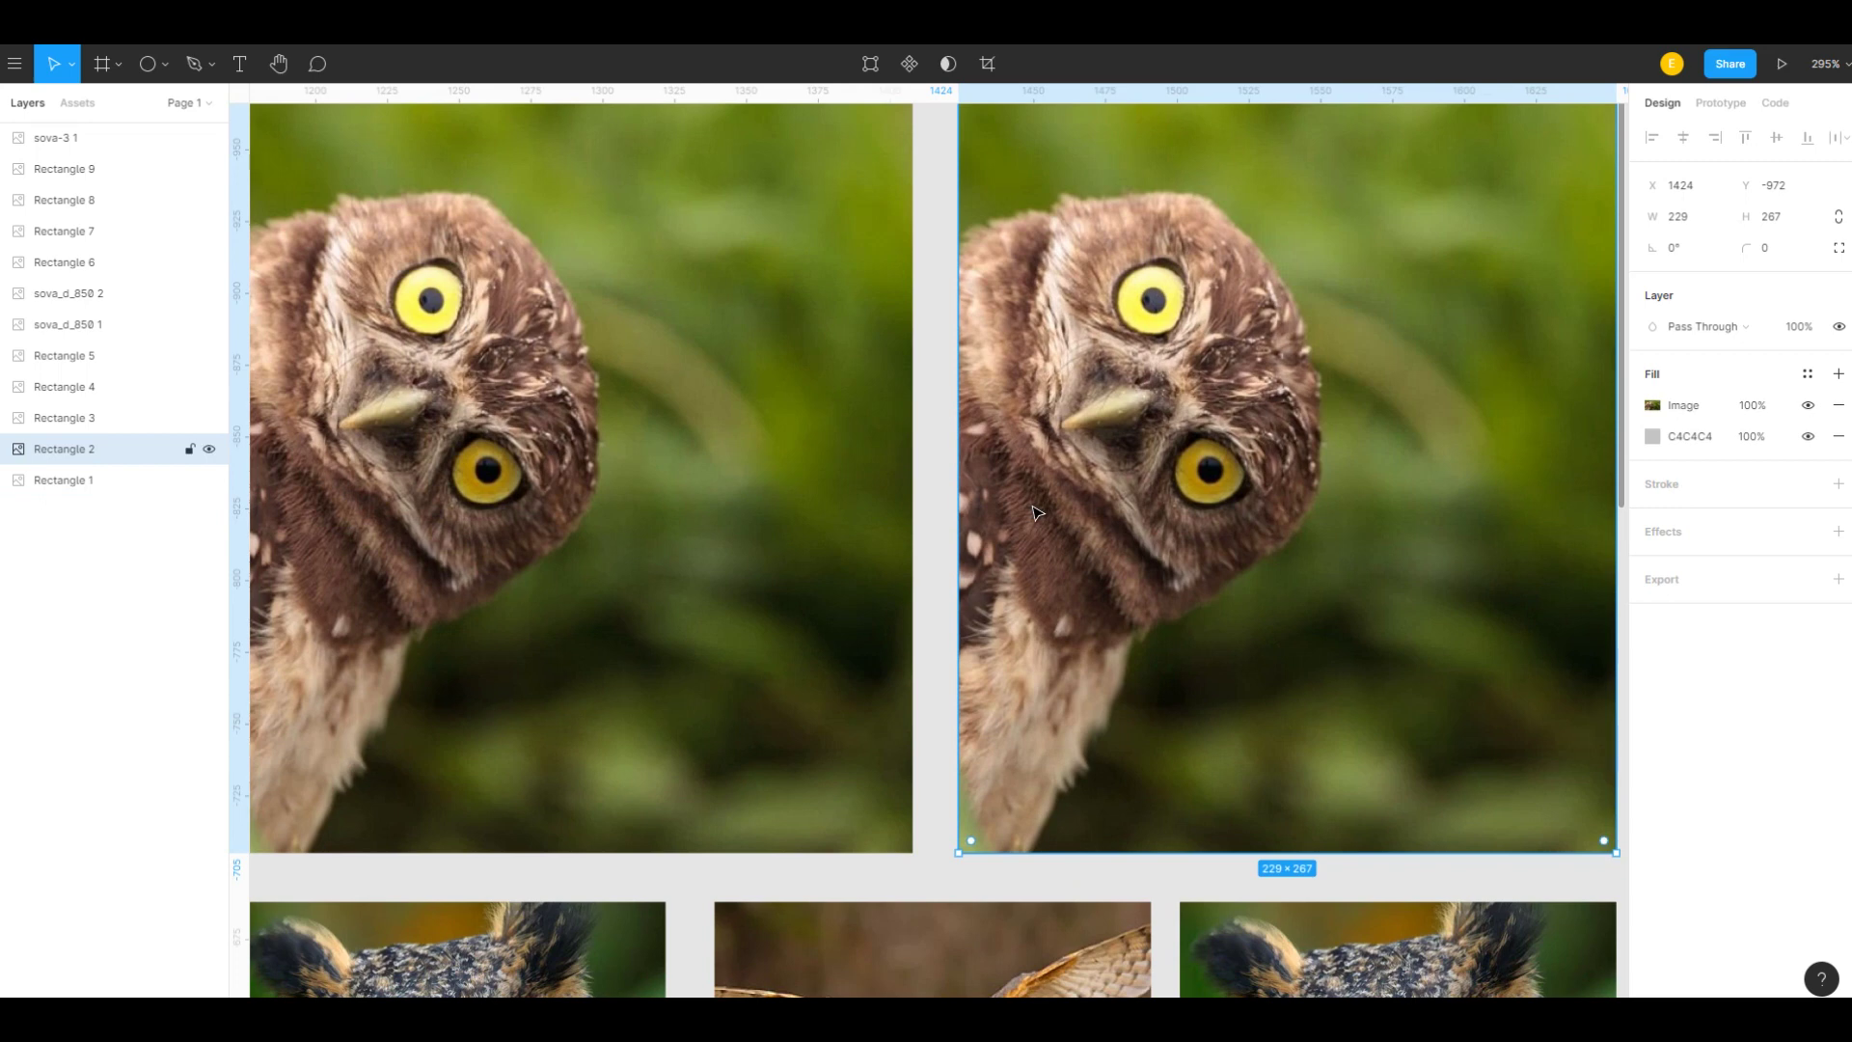
{"action": "key", "text": "Left"}
{"action": "key", "text": "Left"}
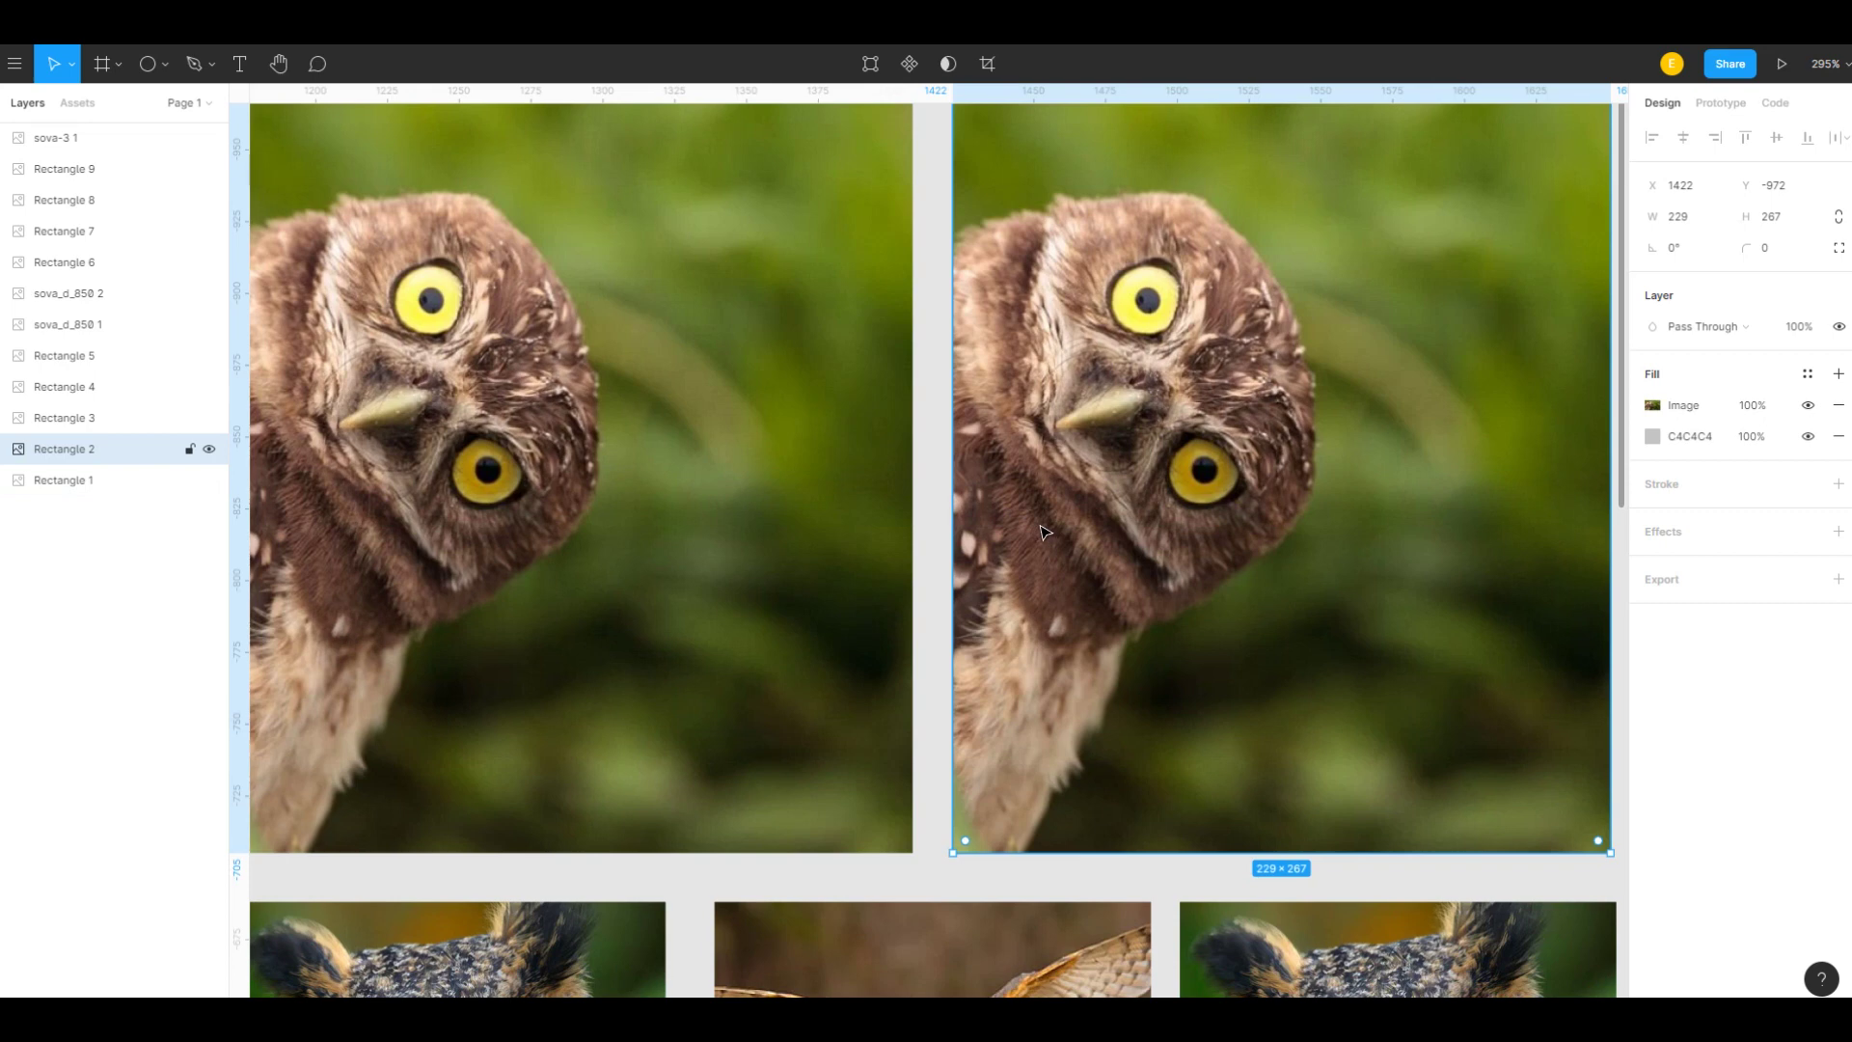
{"action": "key", "text": "shift+Left"}
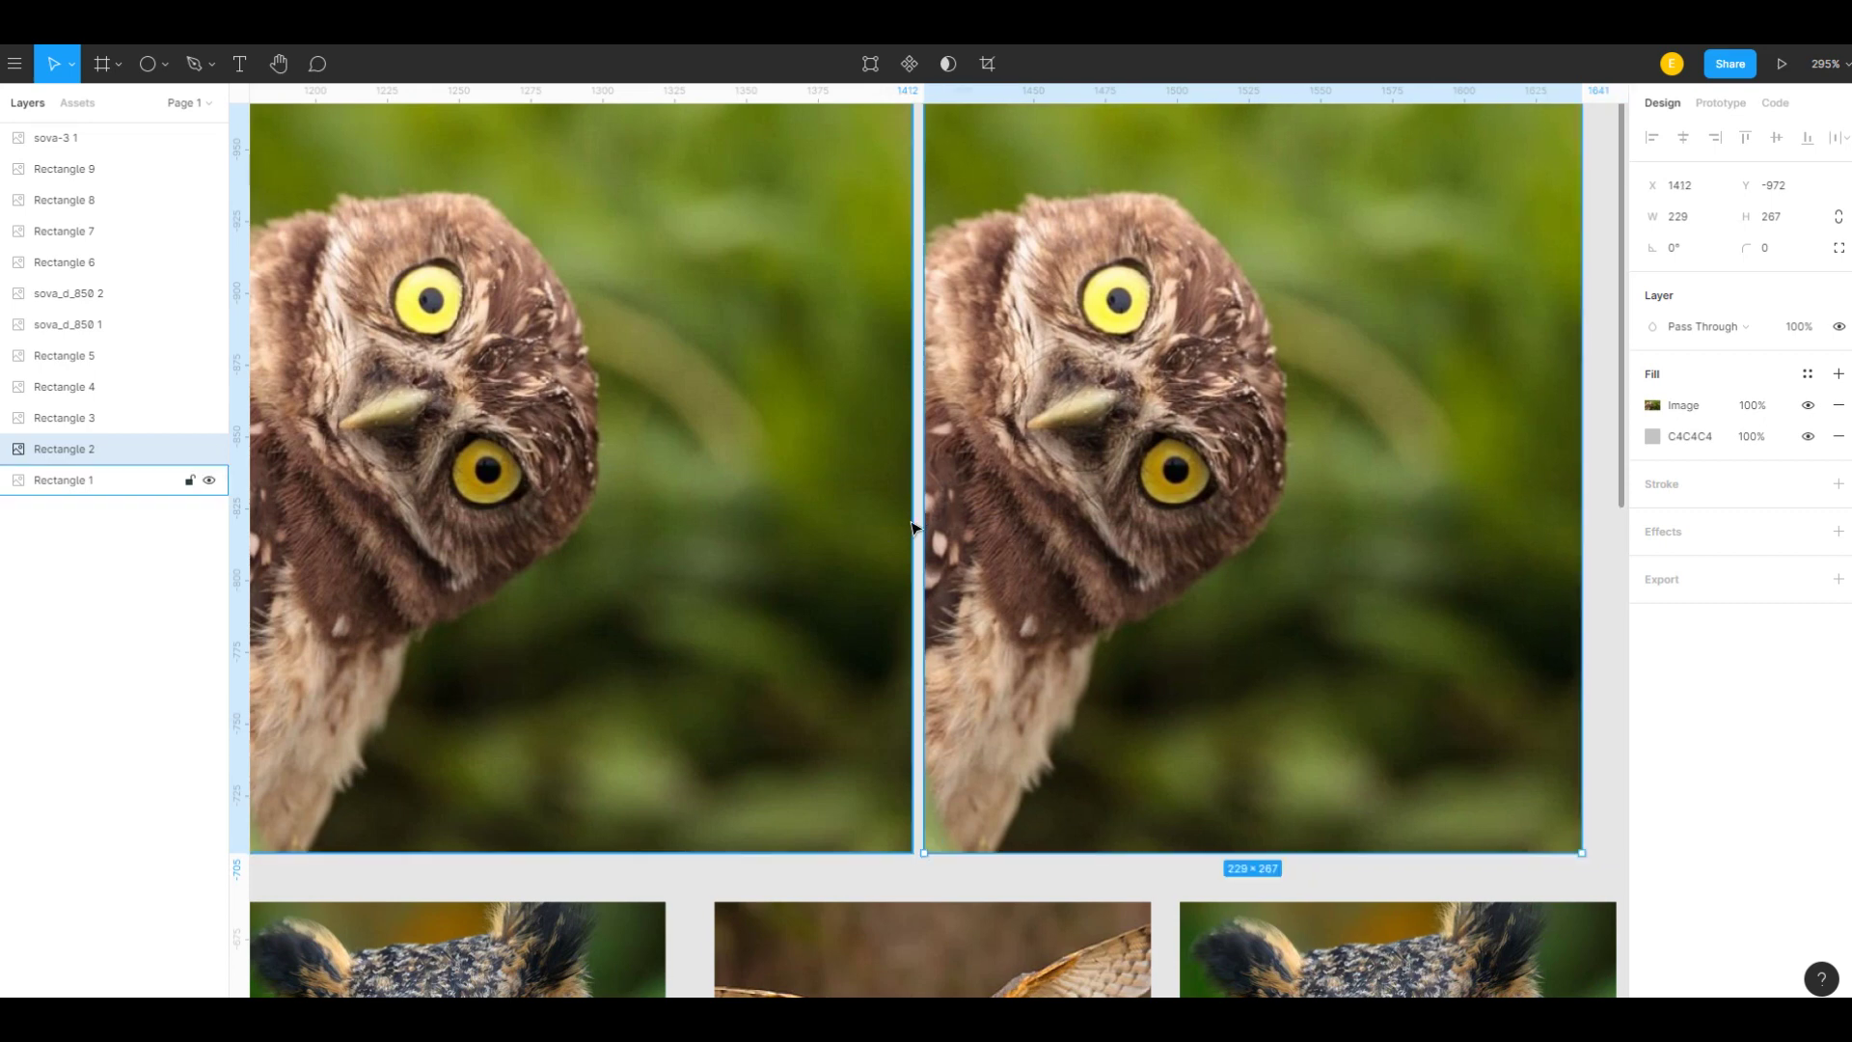
{"action": "scroll", "coordinate": [1196, 530], "scroll_direction": "down", "scroll_amount": 5}
{"action": "left_click_drag", "start_coordinate": [1199, 541], "coordinate": [1219, 540]}
{"action": "left_click", "coordinate": [1462, 487]}
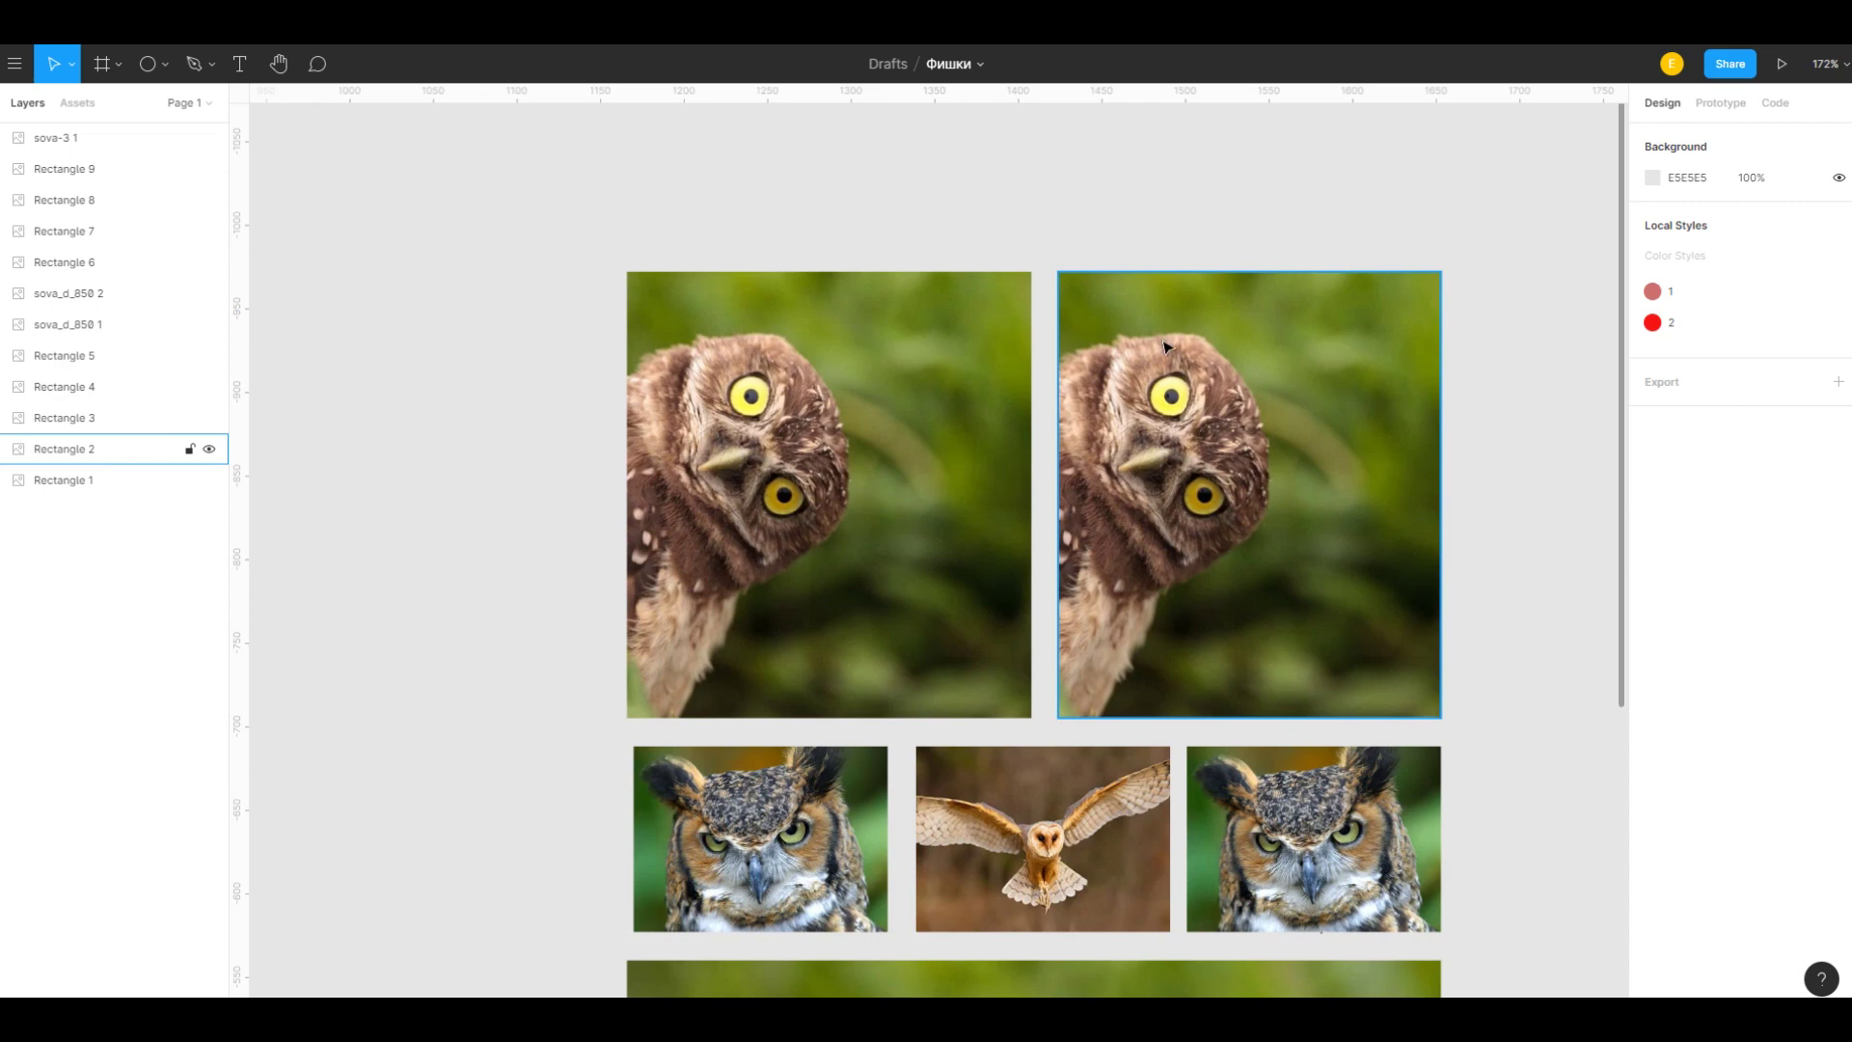
Step: Check the Small (1) and Big (10) nudge amounts in Preferences, then close them
{"action": "left_click", "coordinate": [16, 64]}
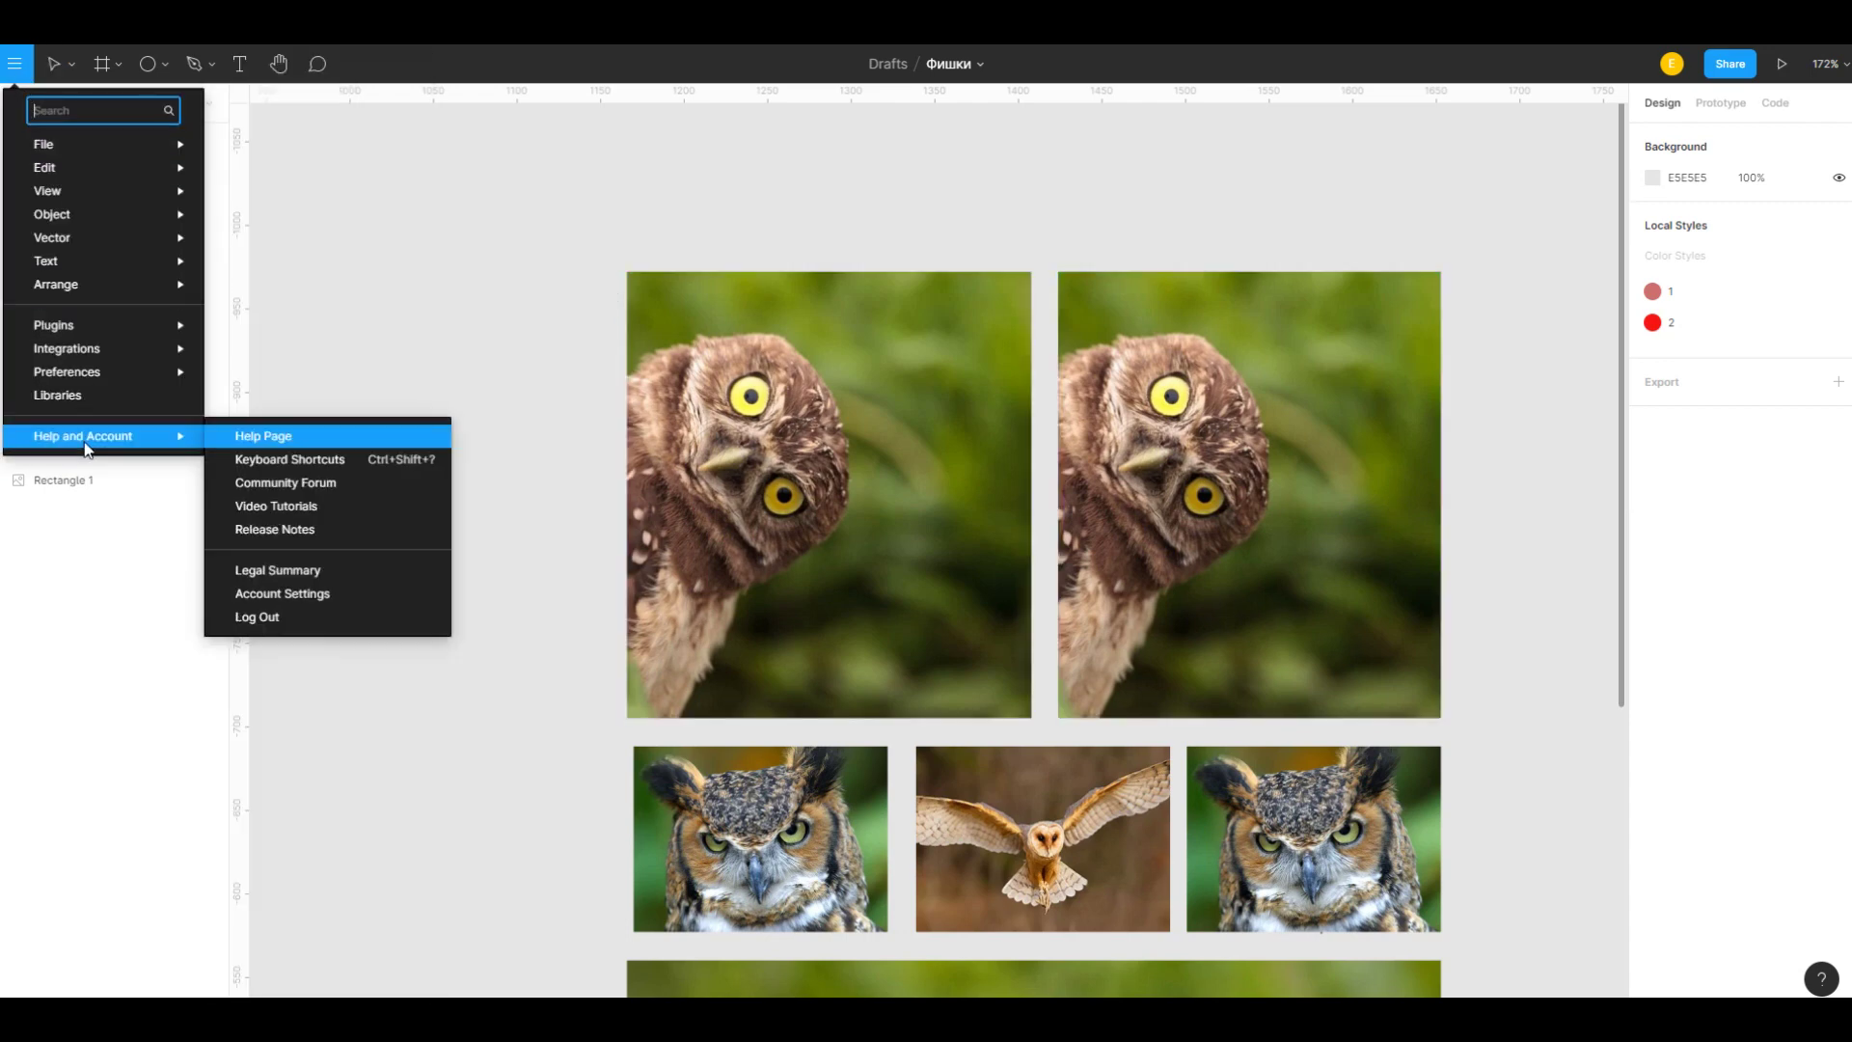
{"action": "mouse_move", "coordinate": [86, 372]}
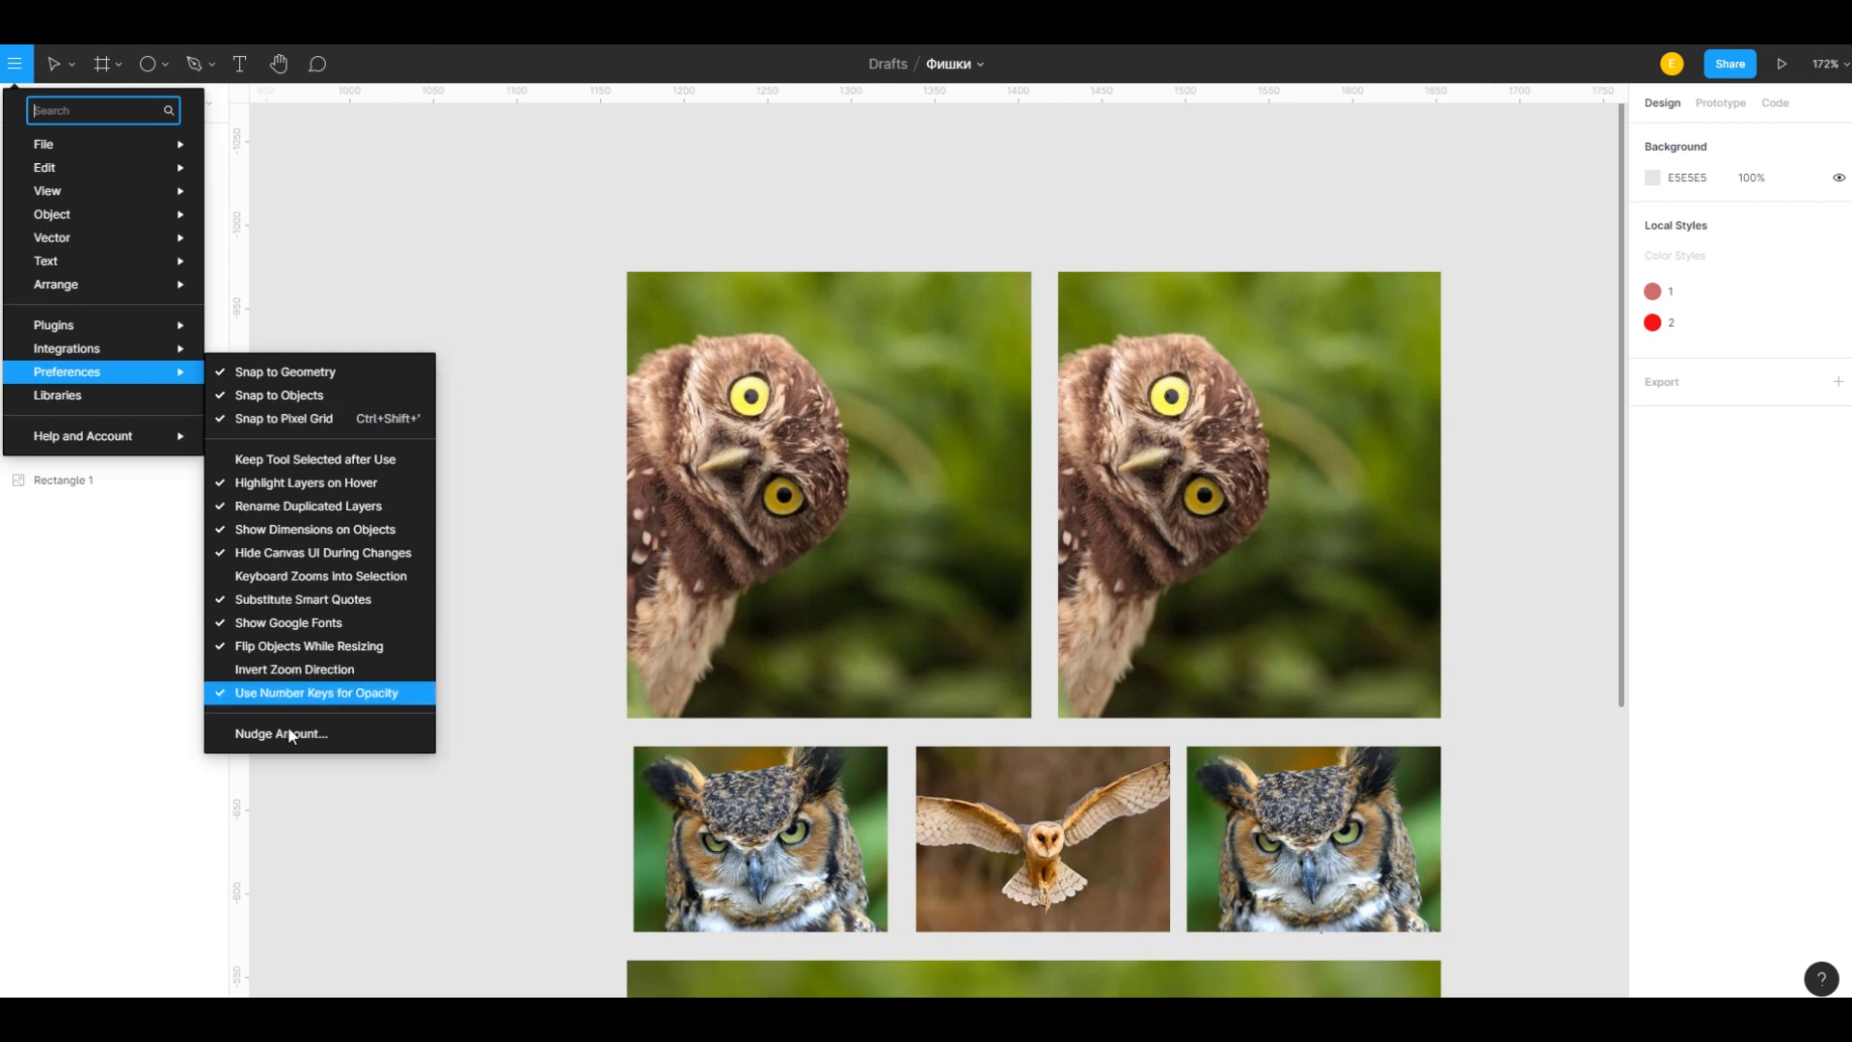
{"action": "left_click", "coordinate": [290, 735]}
{"action": "left_click", "coordinate": [888, 465]}
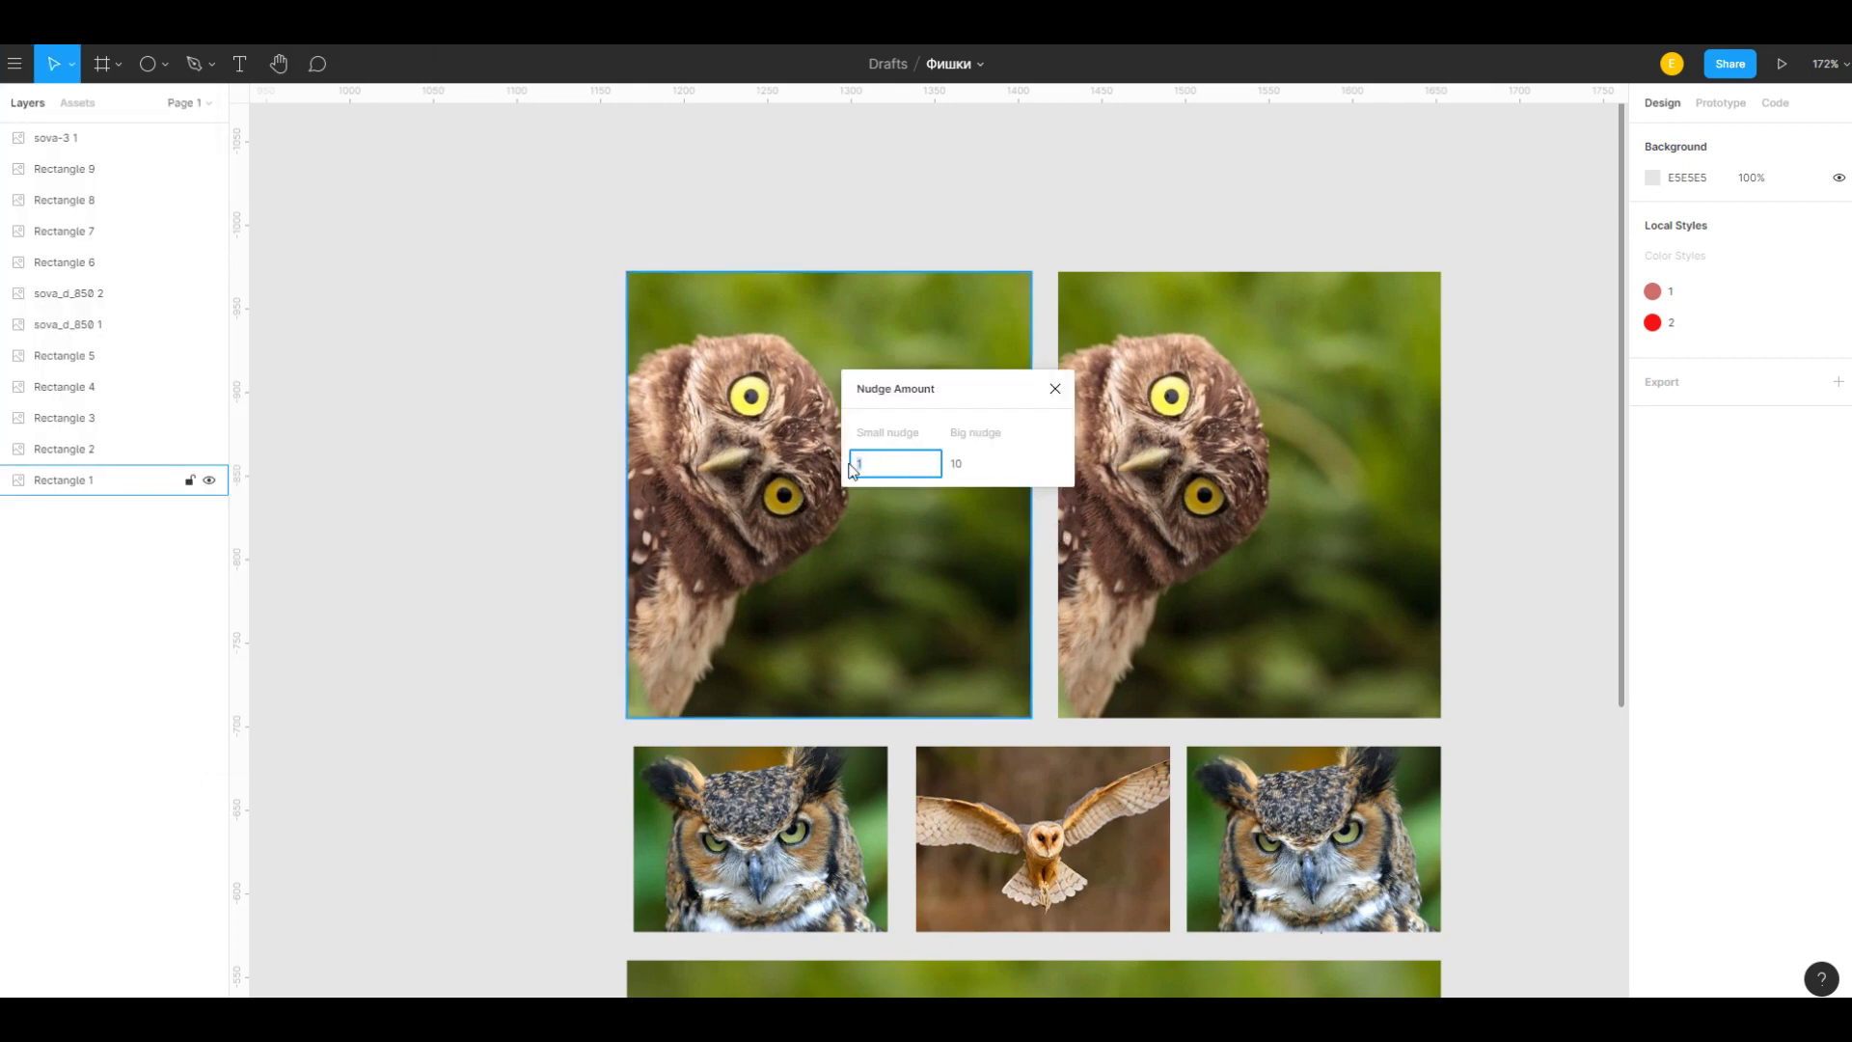
{"action": "left_click", "coordinate": [985, 470]}
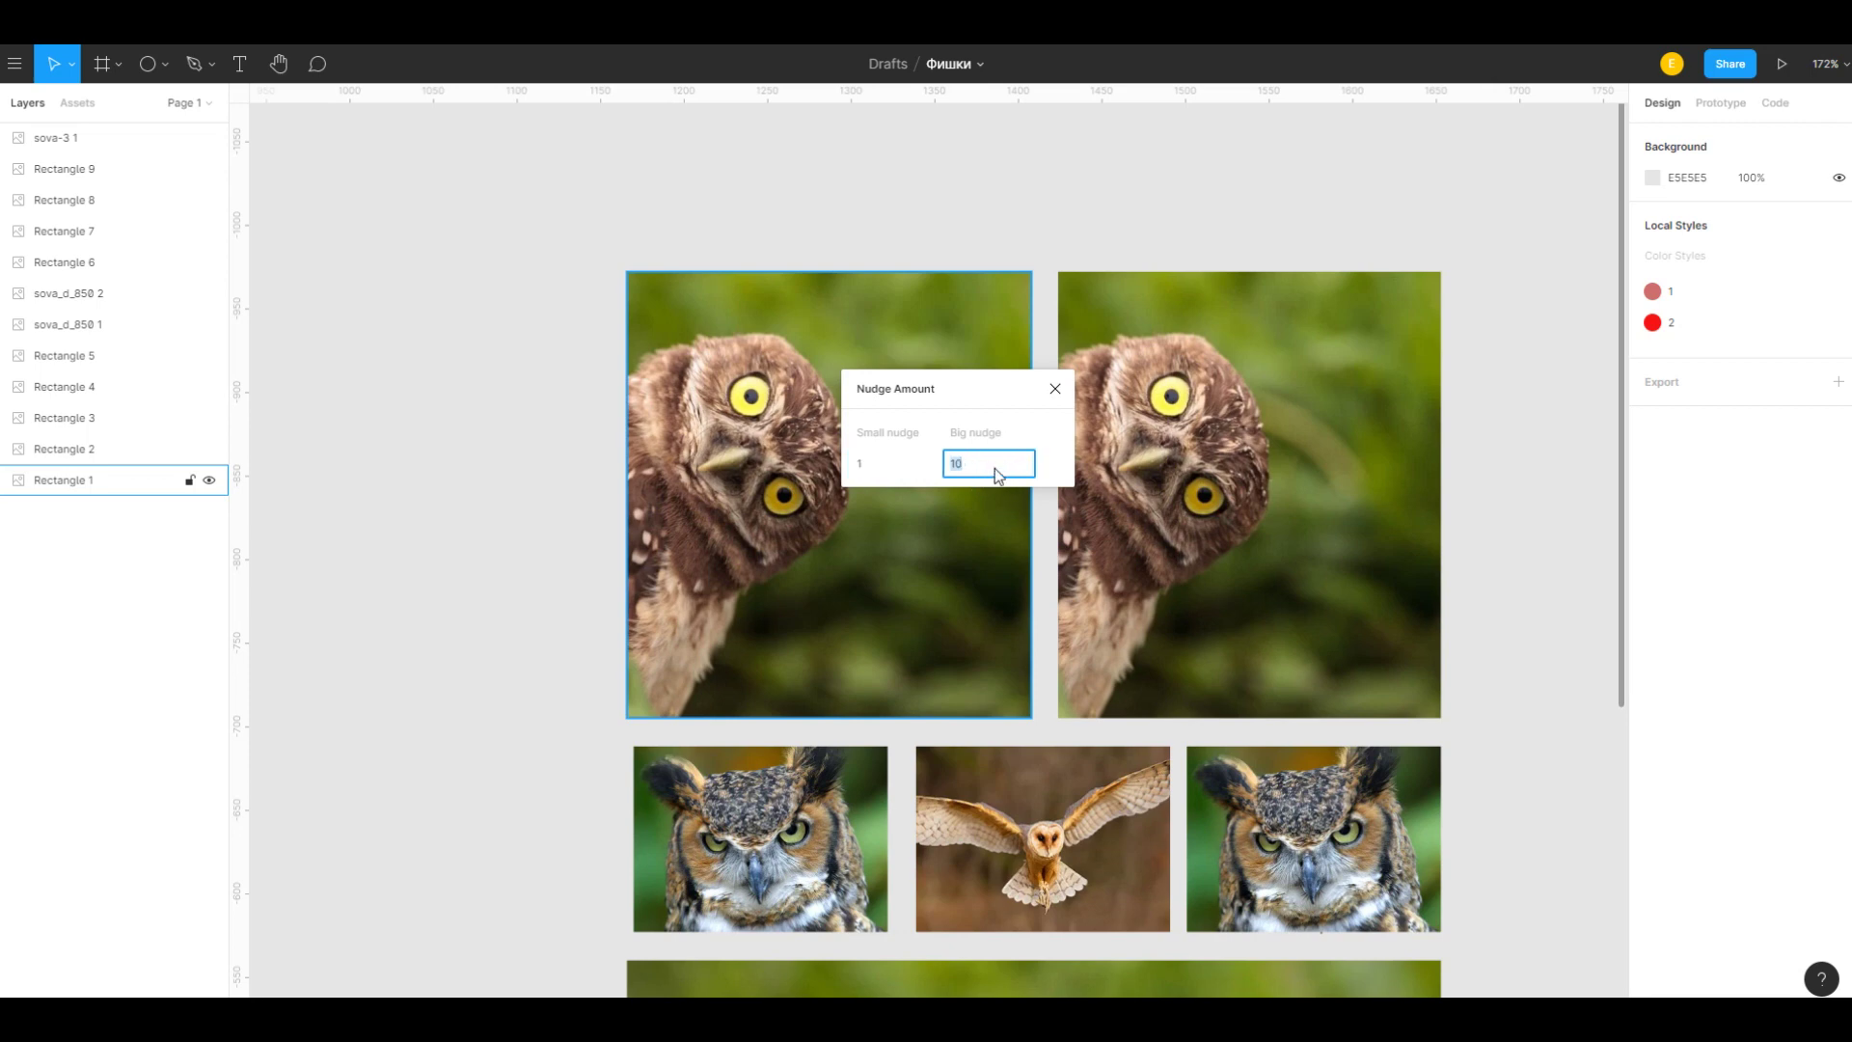
{"action": "left_click", "coordinate": [1054, 392]}
{"action": "left_click", "coordinate": [852, 238]}
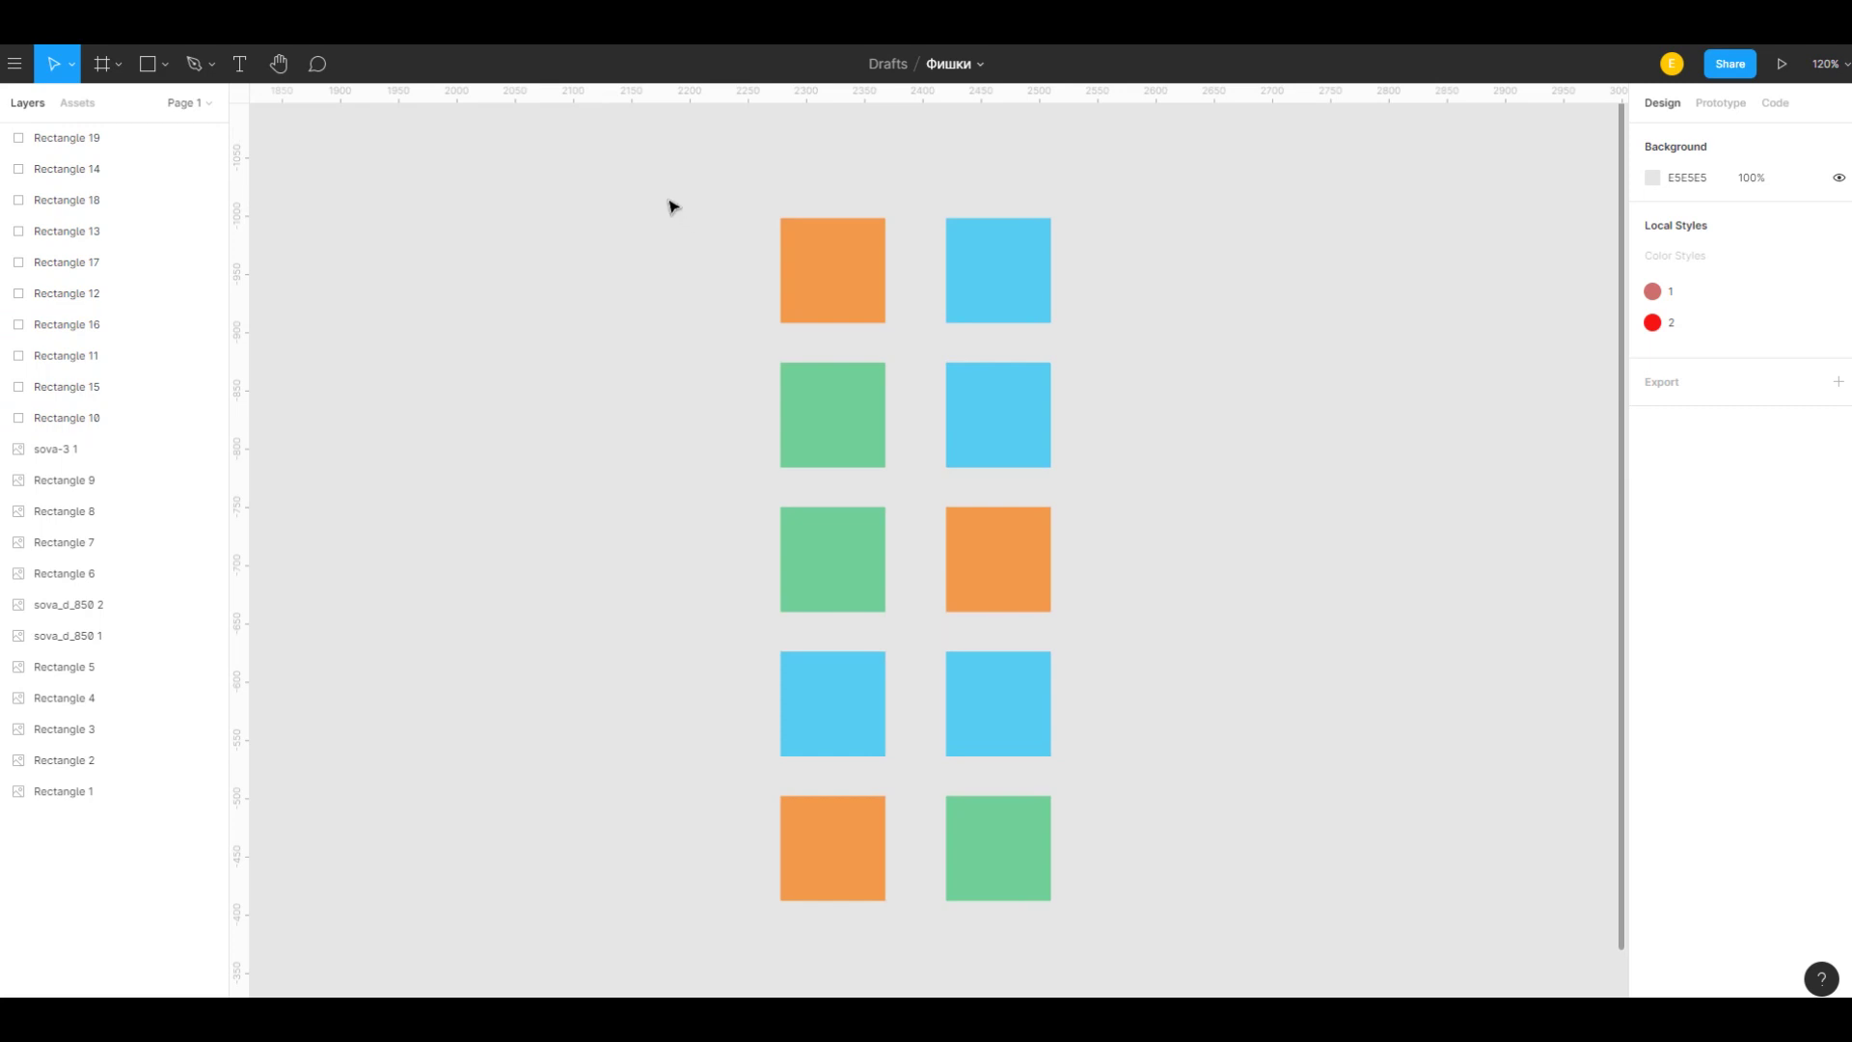
Step: Pick the top-right blue square and use Edit > Select All with Same Fill
{"action": "left_click", "coordinate": [14, 63]}
{"action": "mouse_move", "coordinate": [44, 168]}
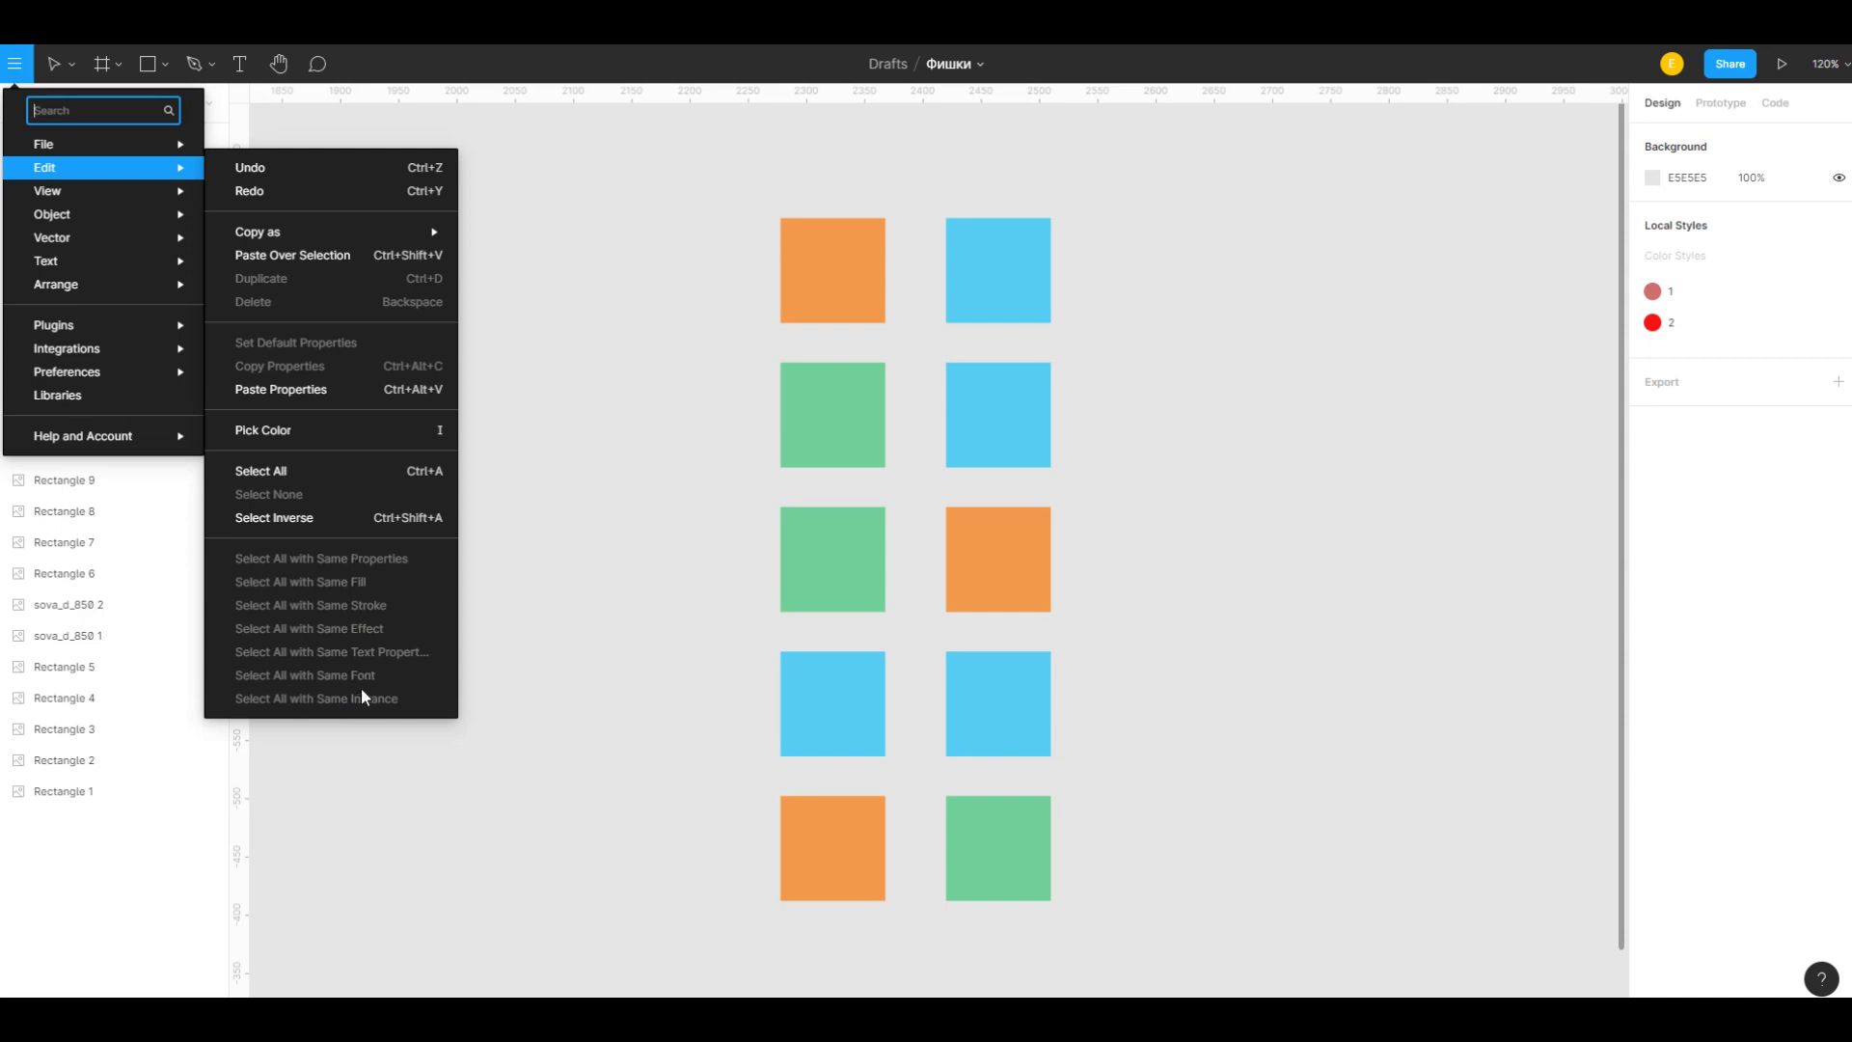
{"action": "left_click", "coordinate": [995, 275]}
{"action": "key", "text": "ctrl+/"}
{"action": "left_click", "coordinate": [1117, 285]}
{"action": "left_click", "coordinate": [998, 246]}
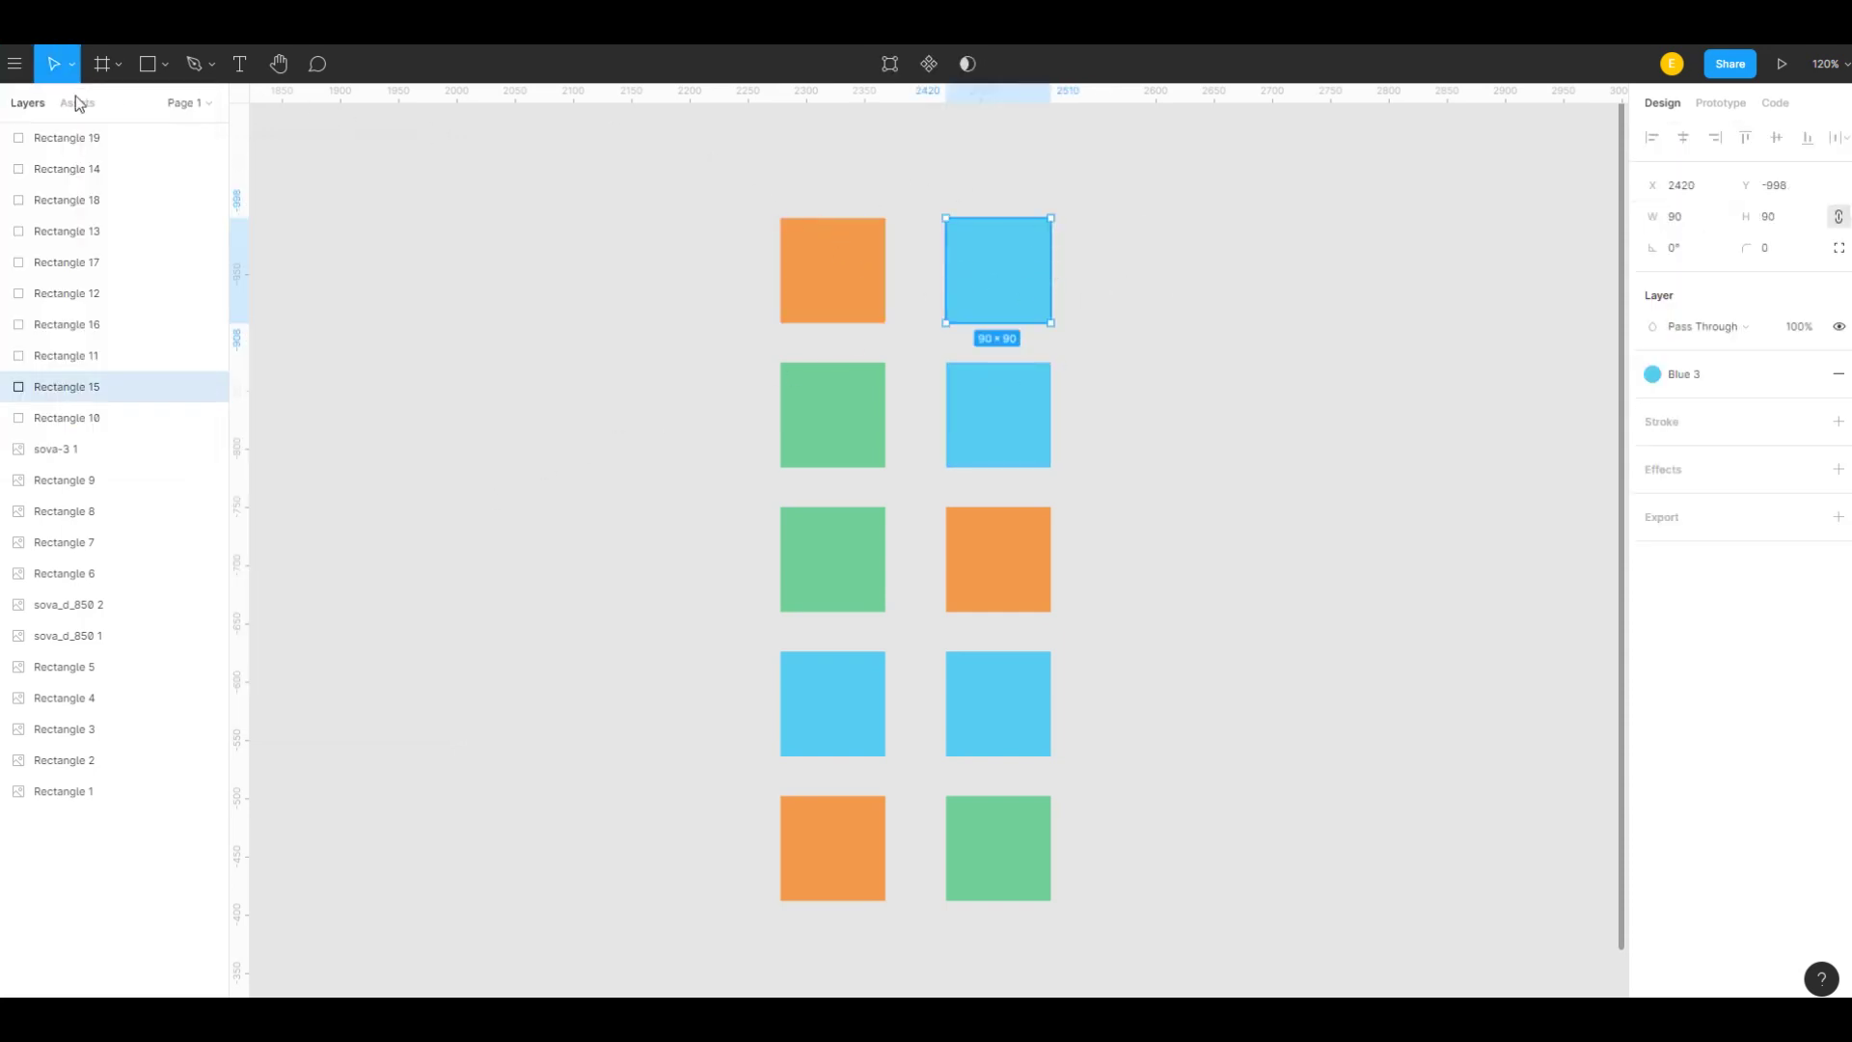
{"action": "left_click", "coordinate": [14, 64]}
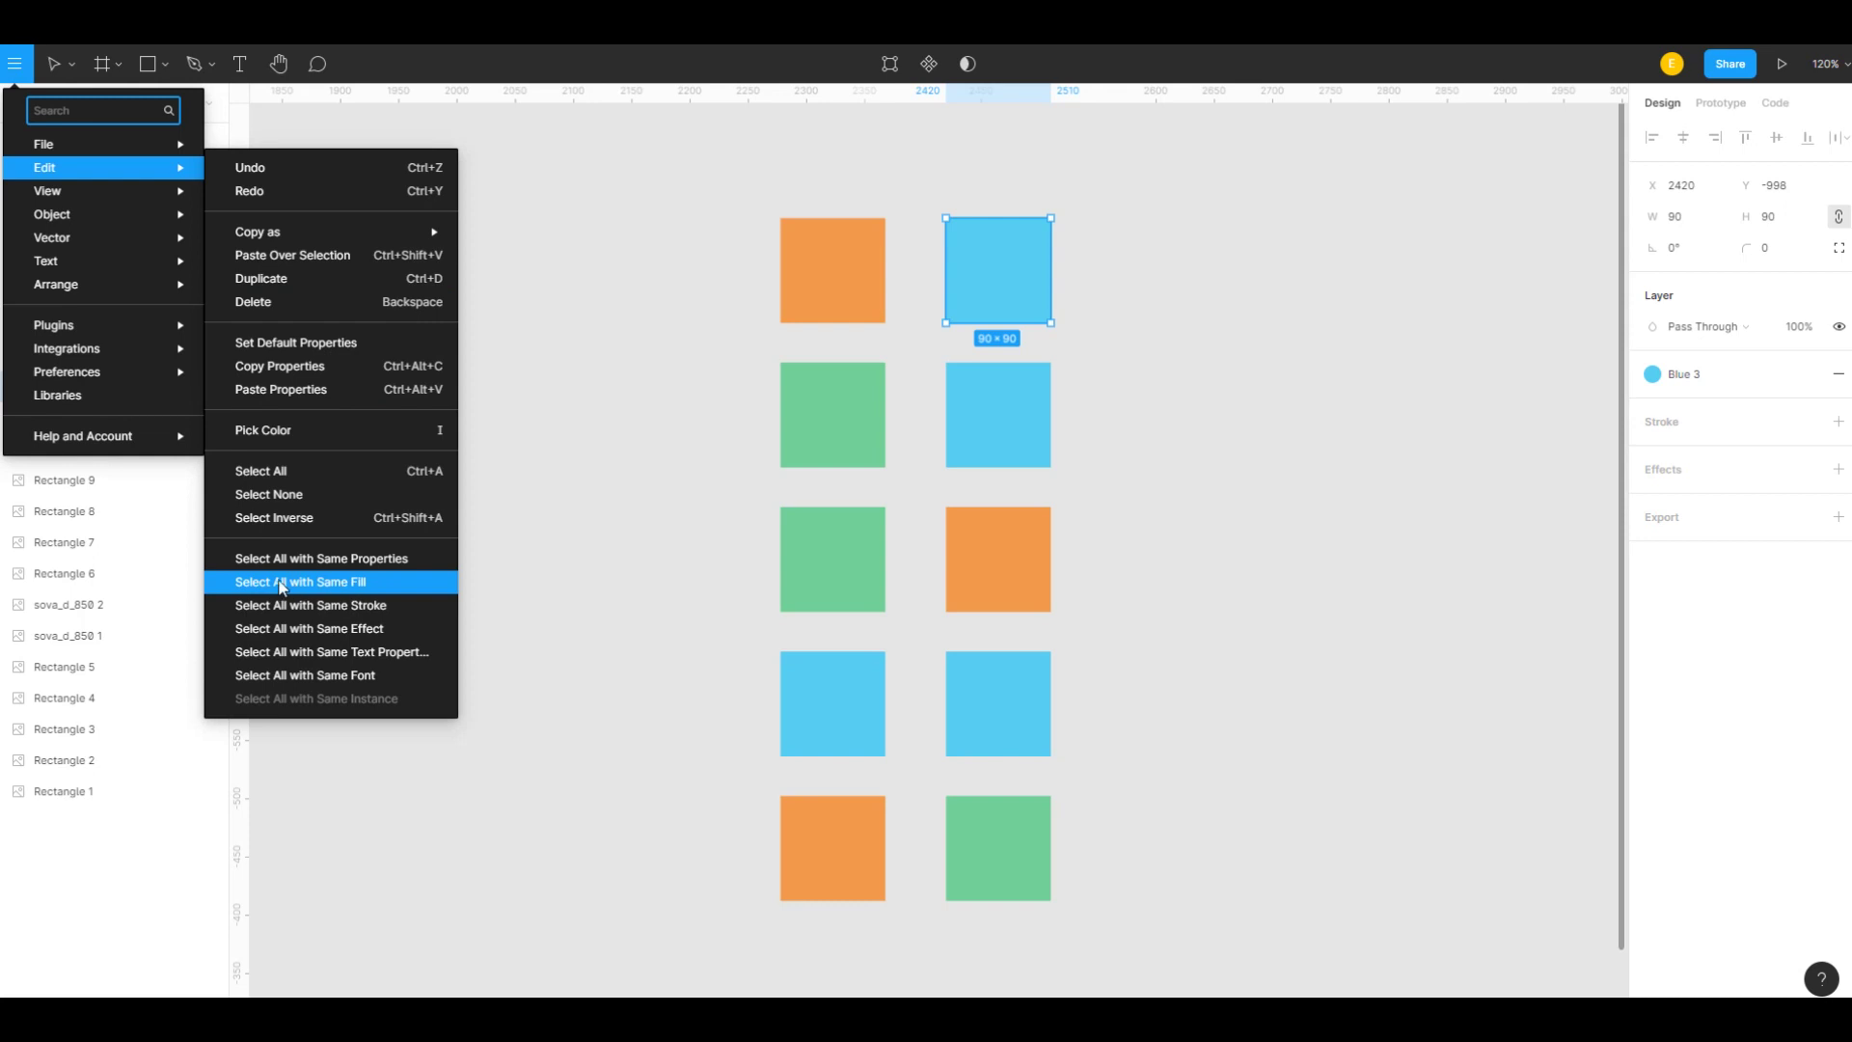
{"action": "left_click", "coordinate": [419, 582]}
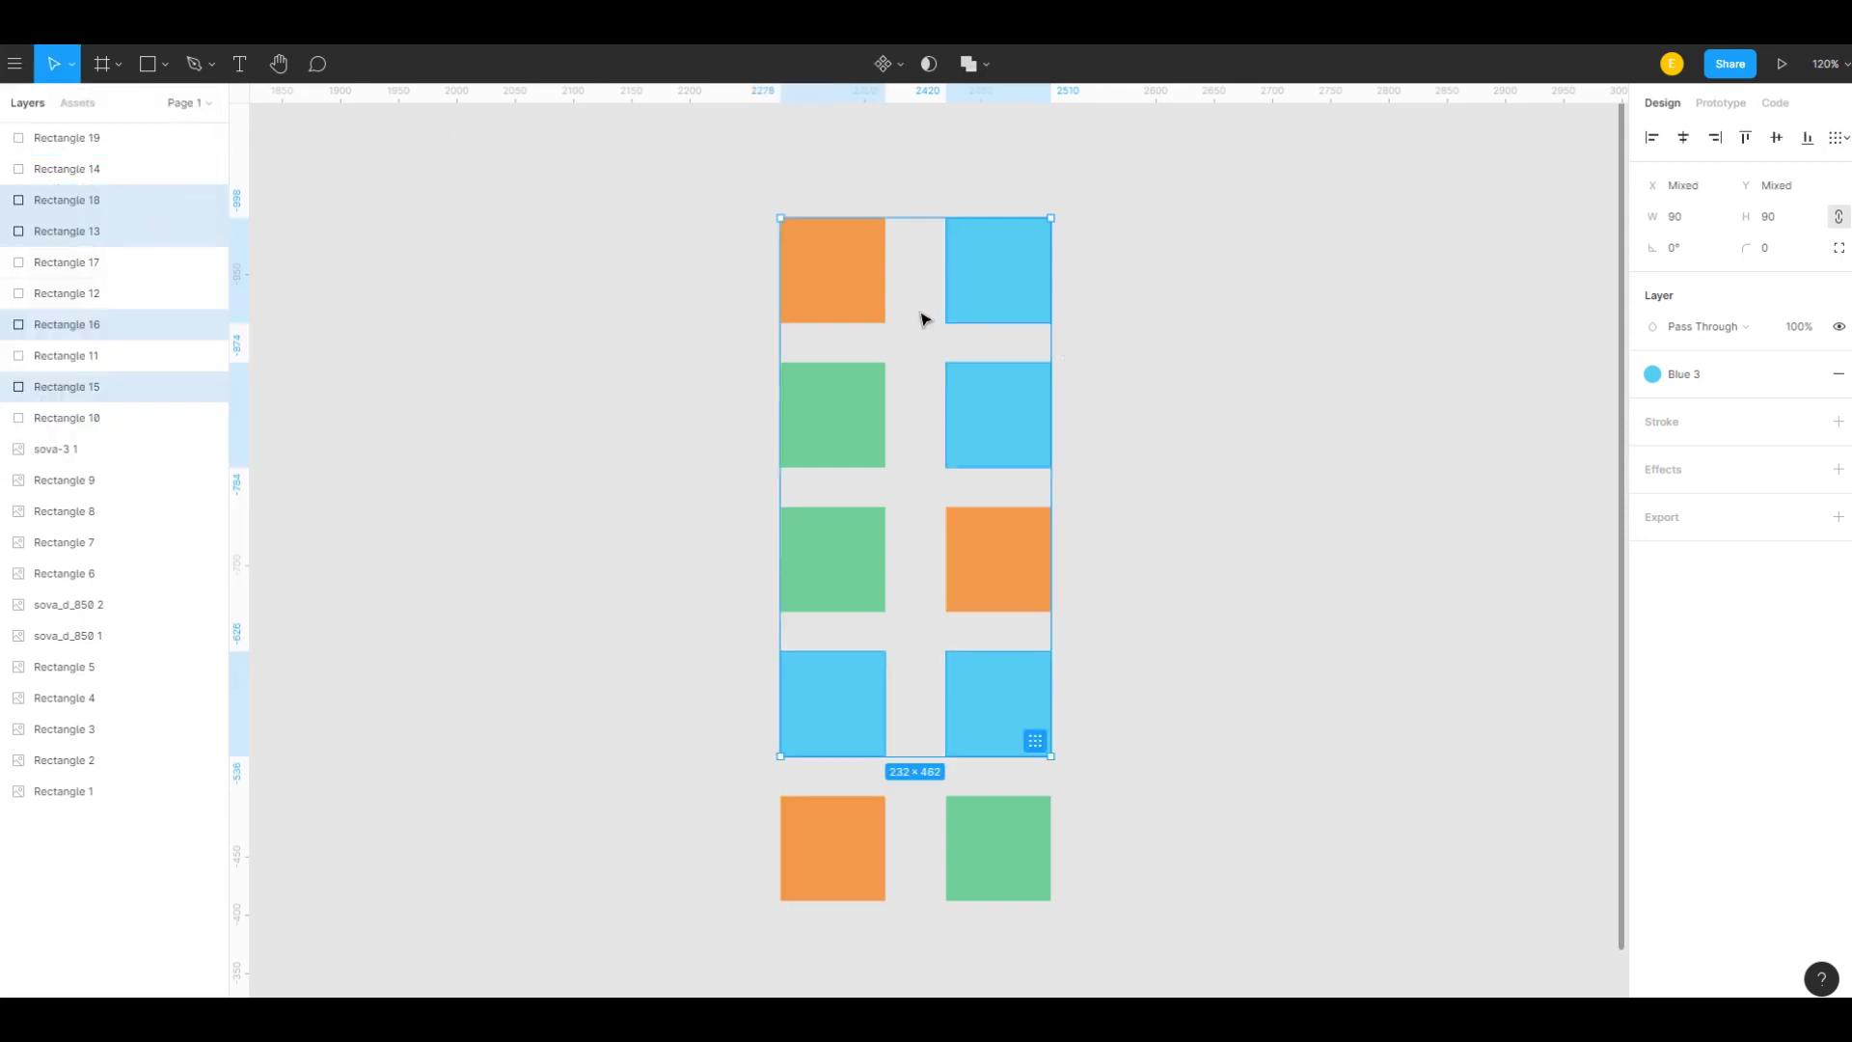
{"action": "left_click_drag", "start_coordinate": [924, 332], "coordinate": [1349, 236]}
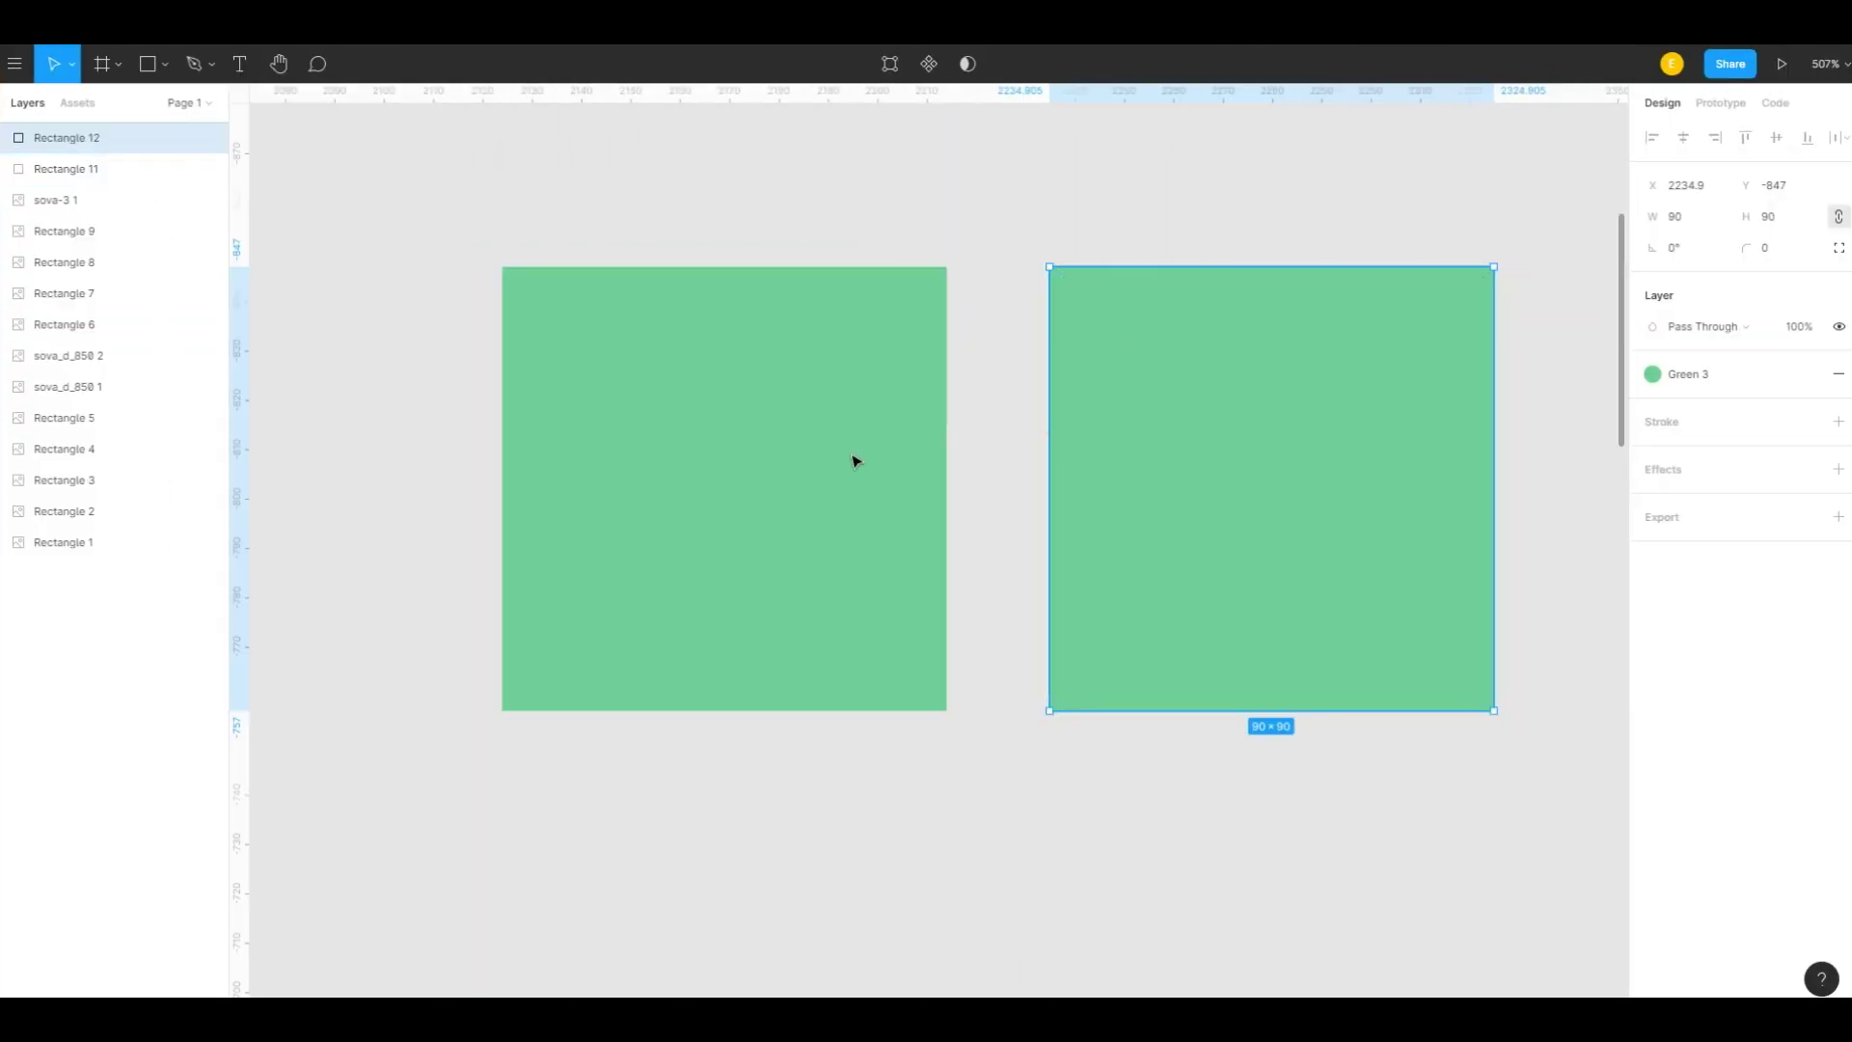
Step: Measure the gap between the two green squares with Alt and move the right one closer
{"action": "key", "text": "alt"}
{"action": "left_click_drag", "start_coordinate": [1158, 513], "coordinate": [1193, 521]}
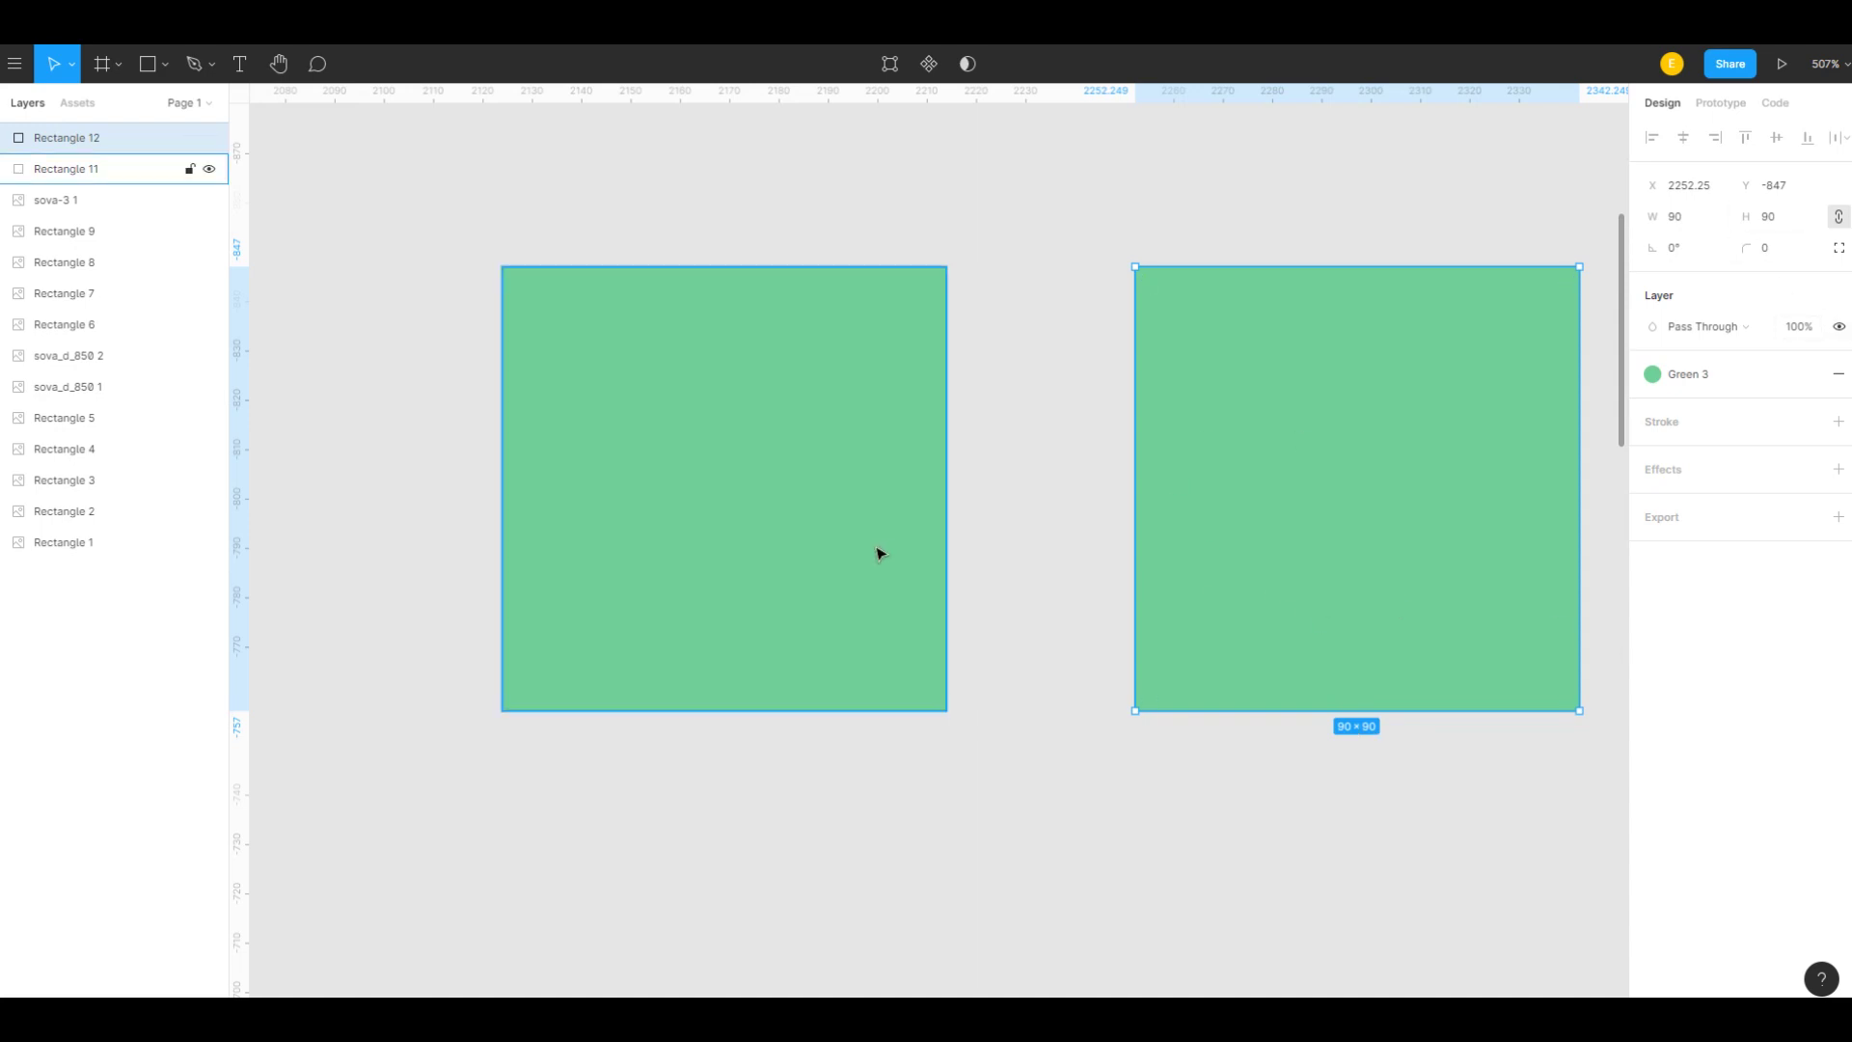
{"action": "key", "text": "alt"}
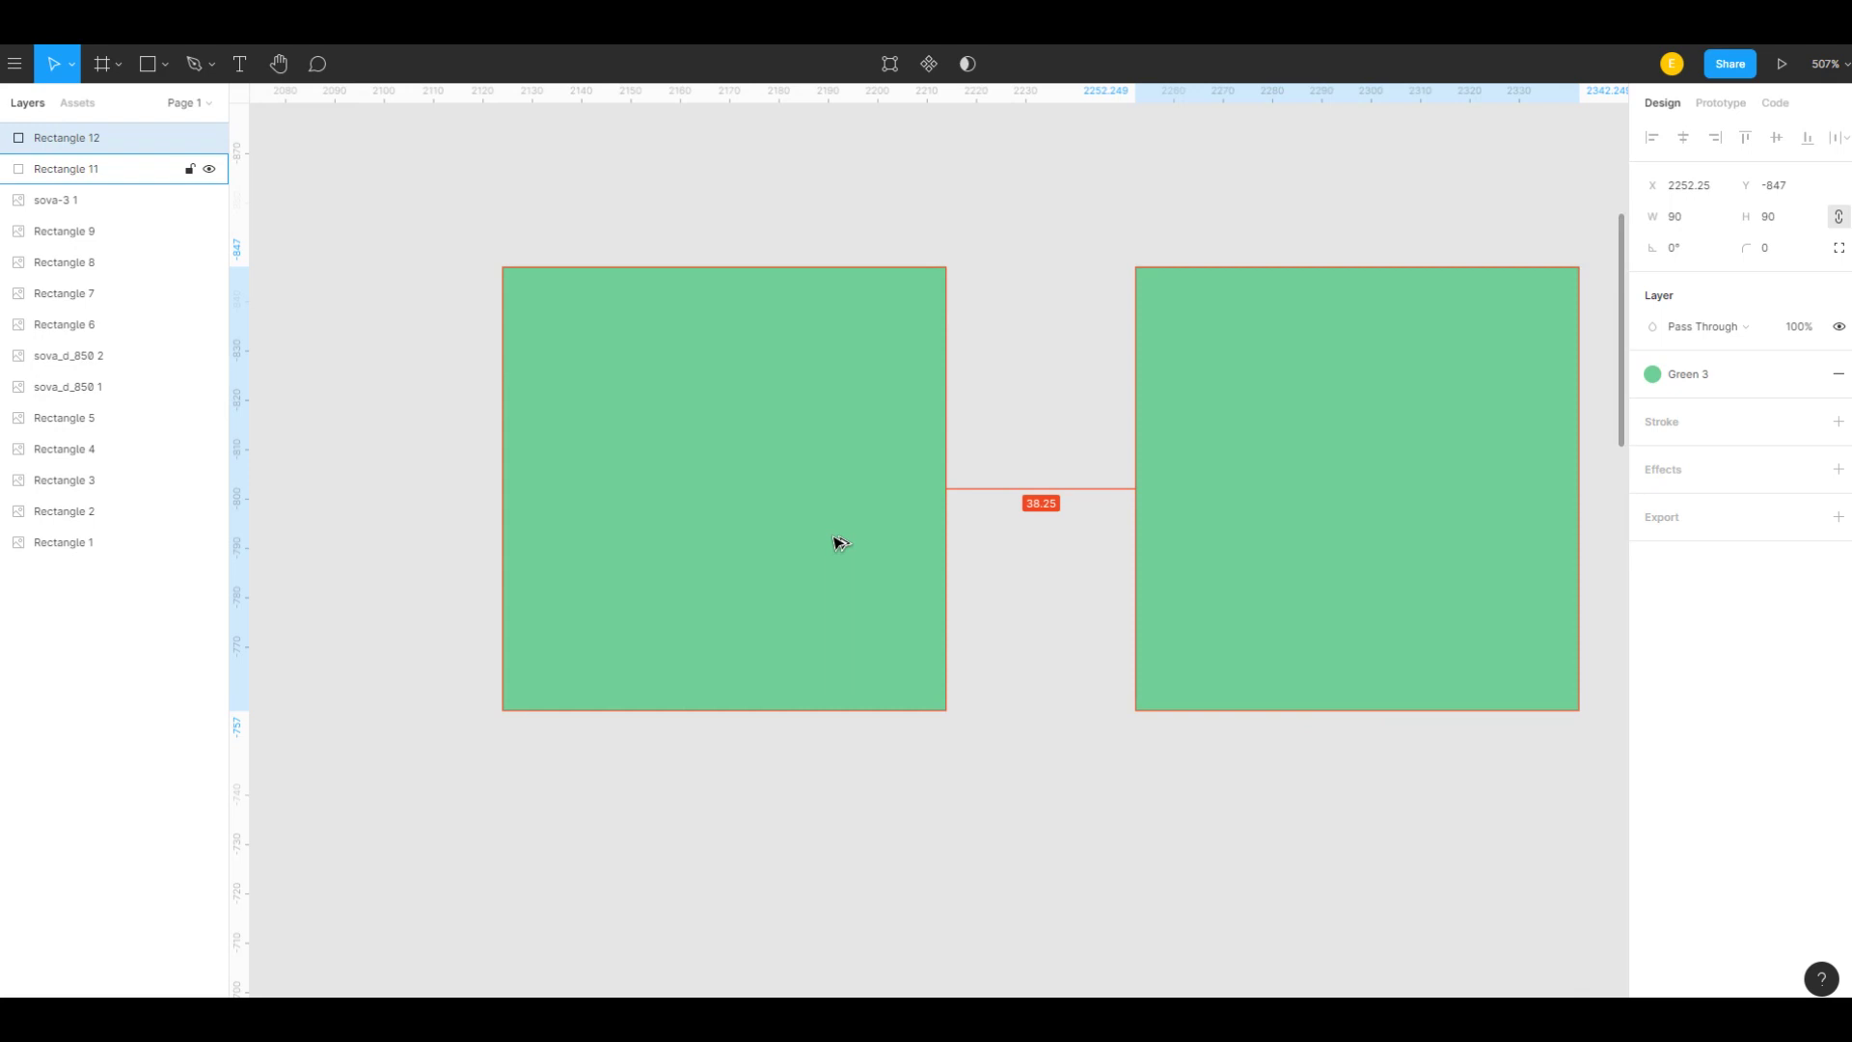
{"action": "left_click", "coordinate": [733, 480]}
{"action": "left_click_drag", "start_coordinate": [1046, 499], "coordinate": [926, 512]}
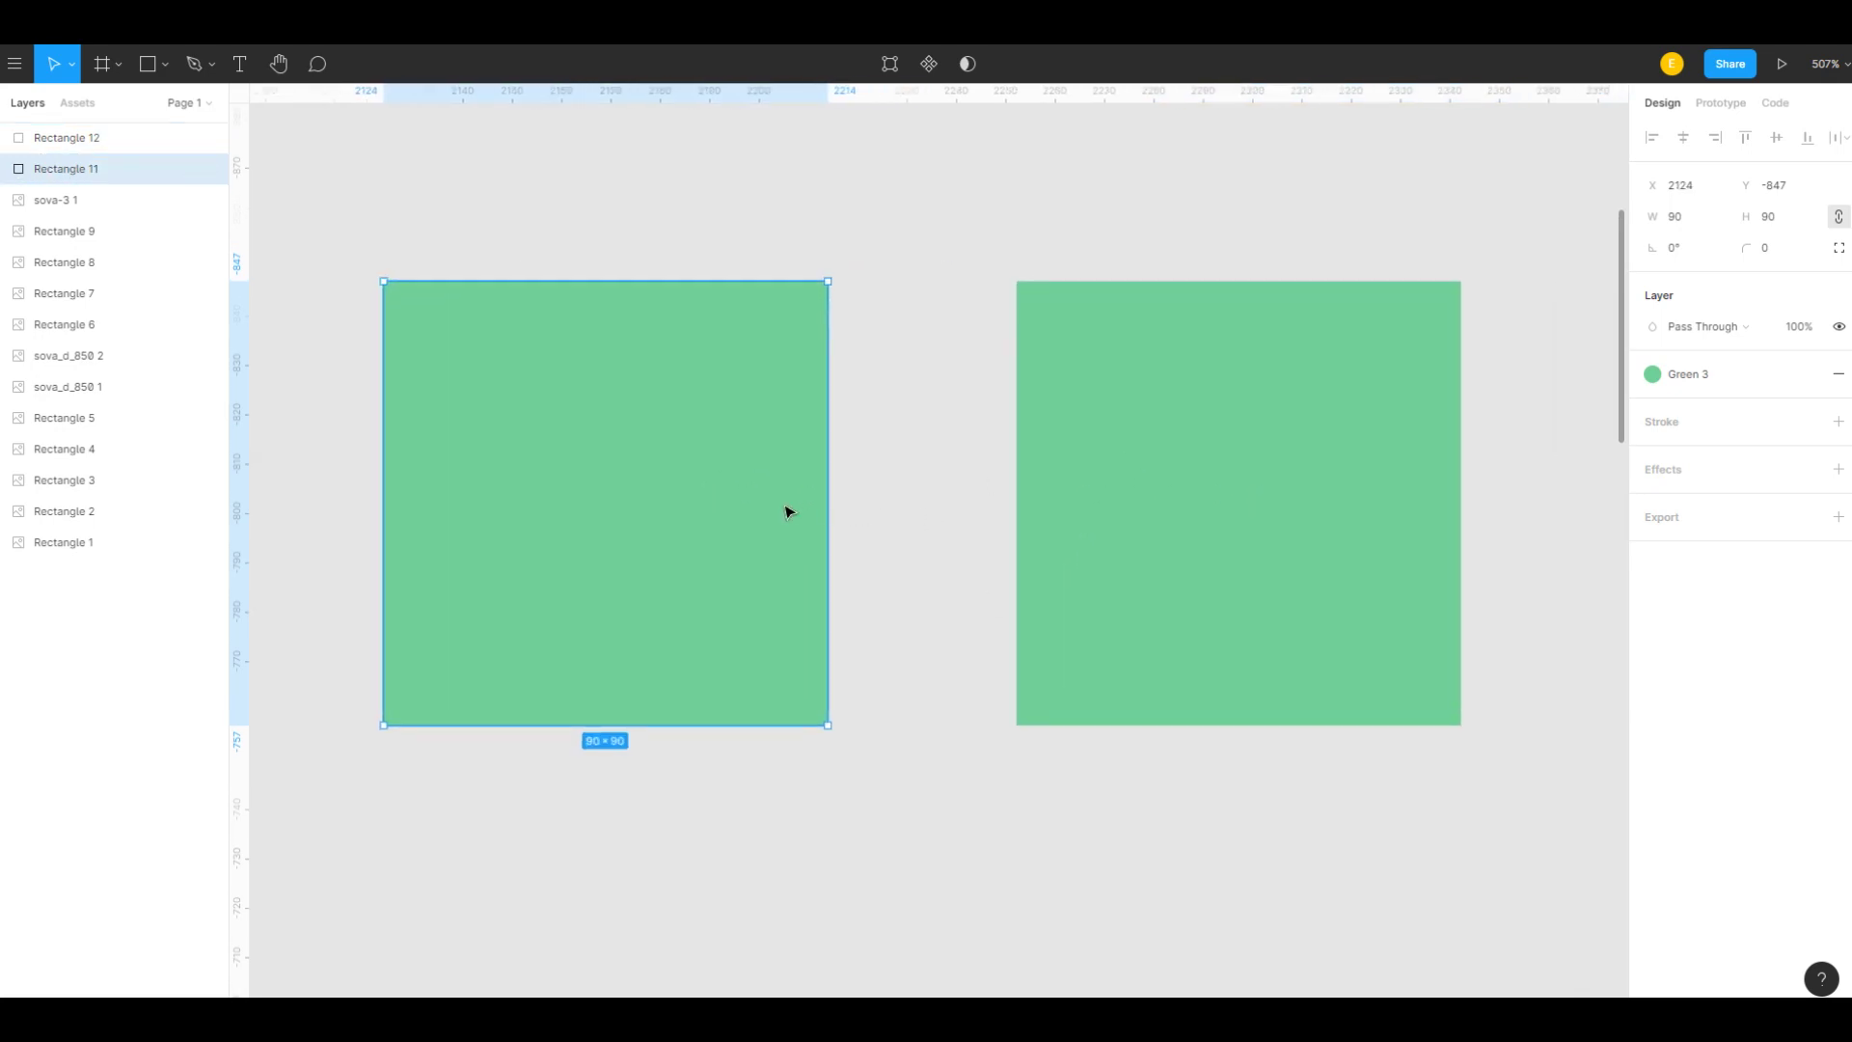
Step: Enable Snap to Pixel Grid, then nudge and drag the right green square
{"action": "left_click", "coordinate": [1833, 63]}
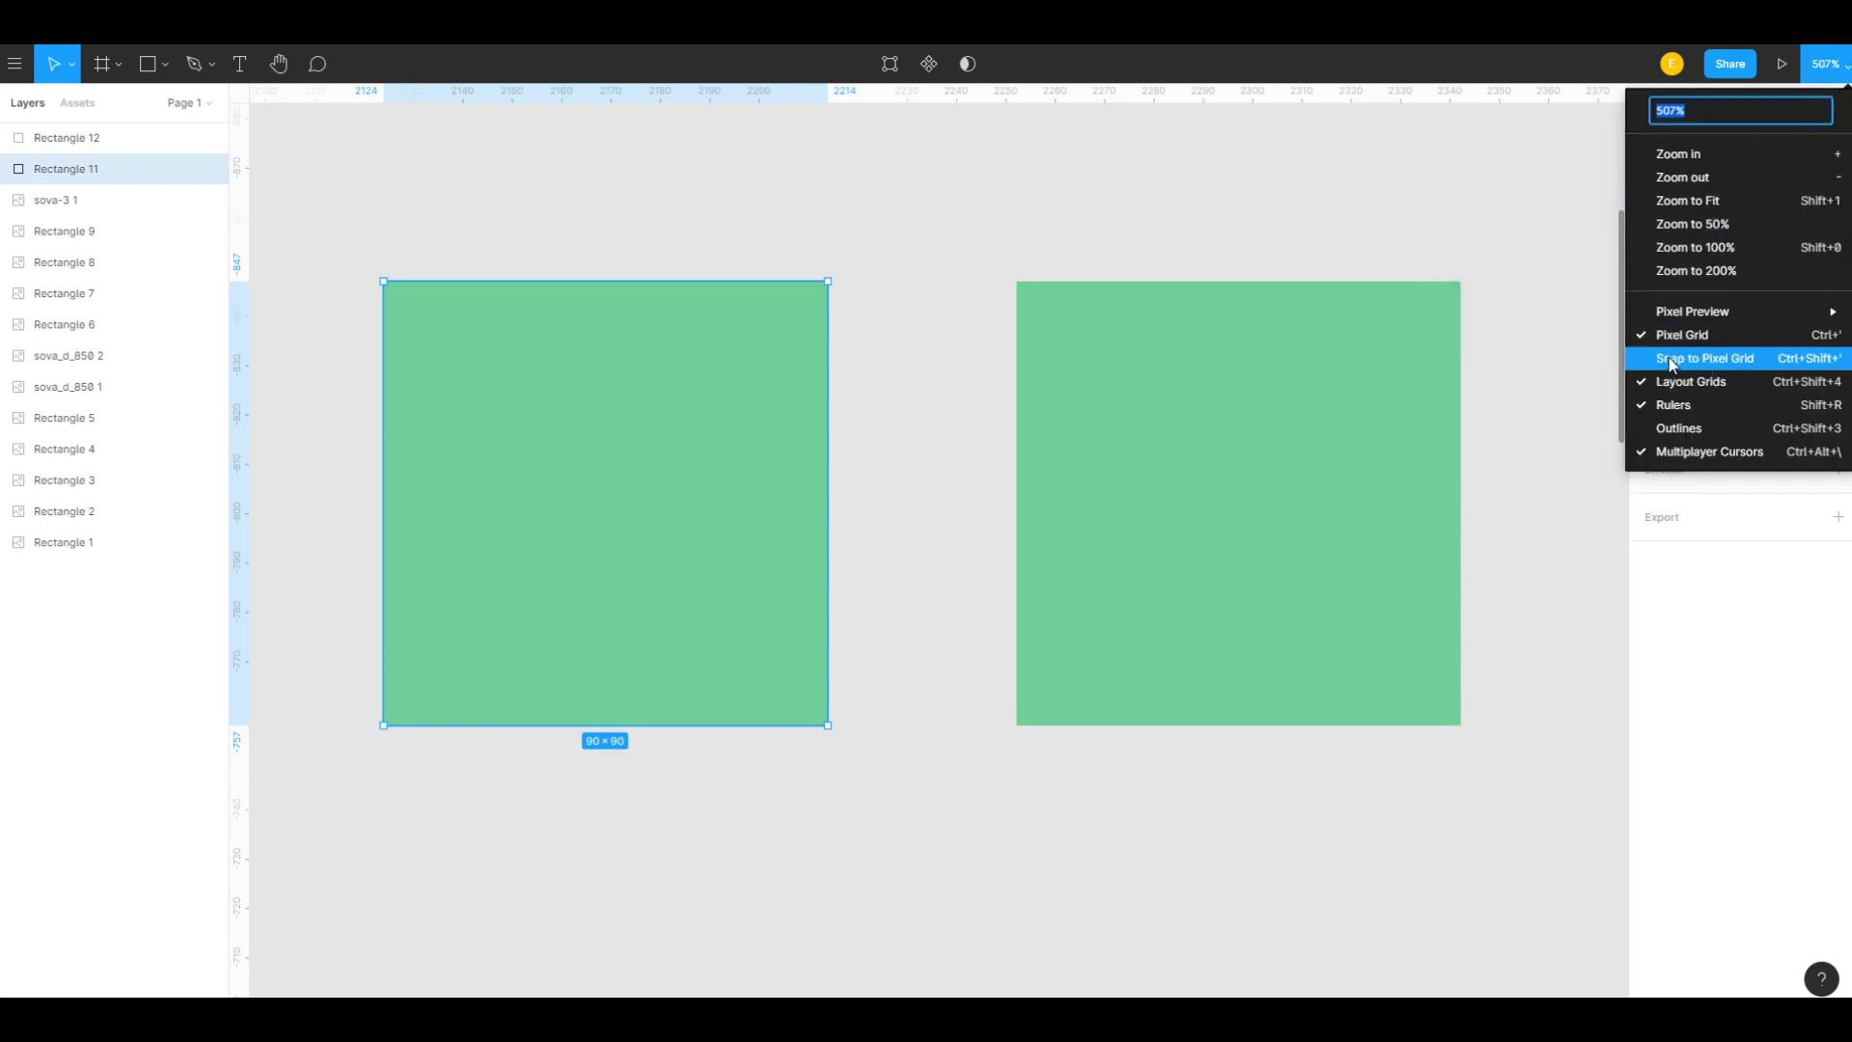
{"action": "left_click", "coordinate": [1754, 365]}
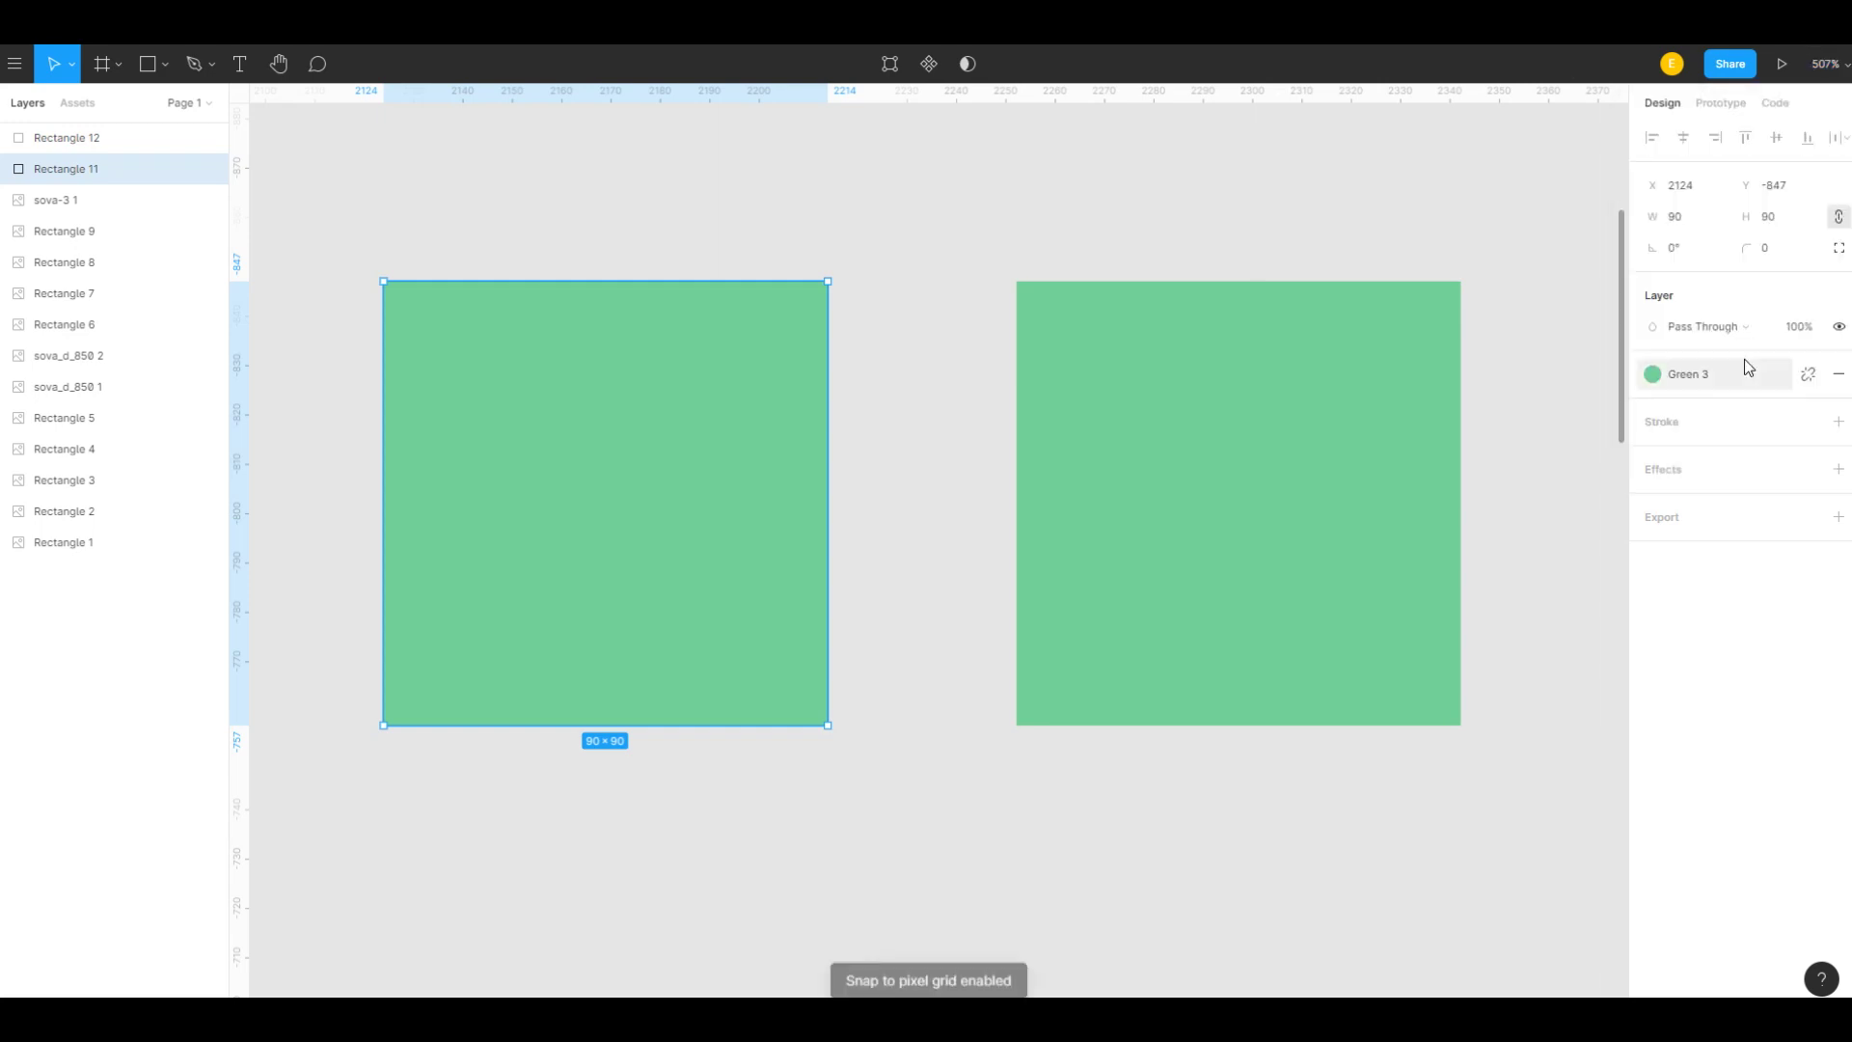
{"action": "left_click", "coordinate": [1074, 532]}
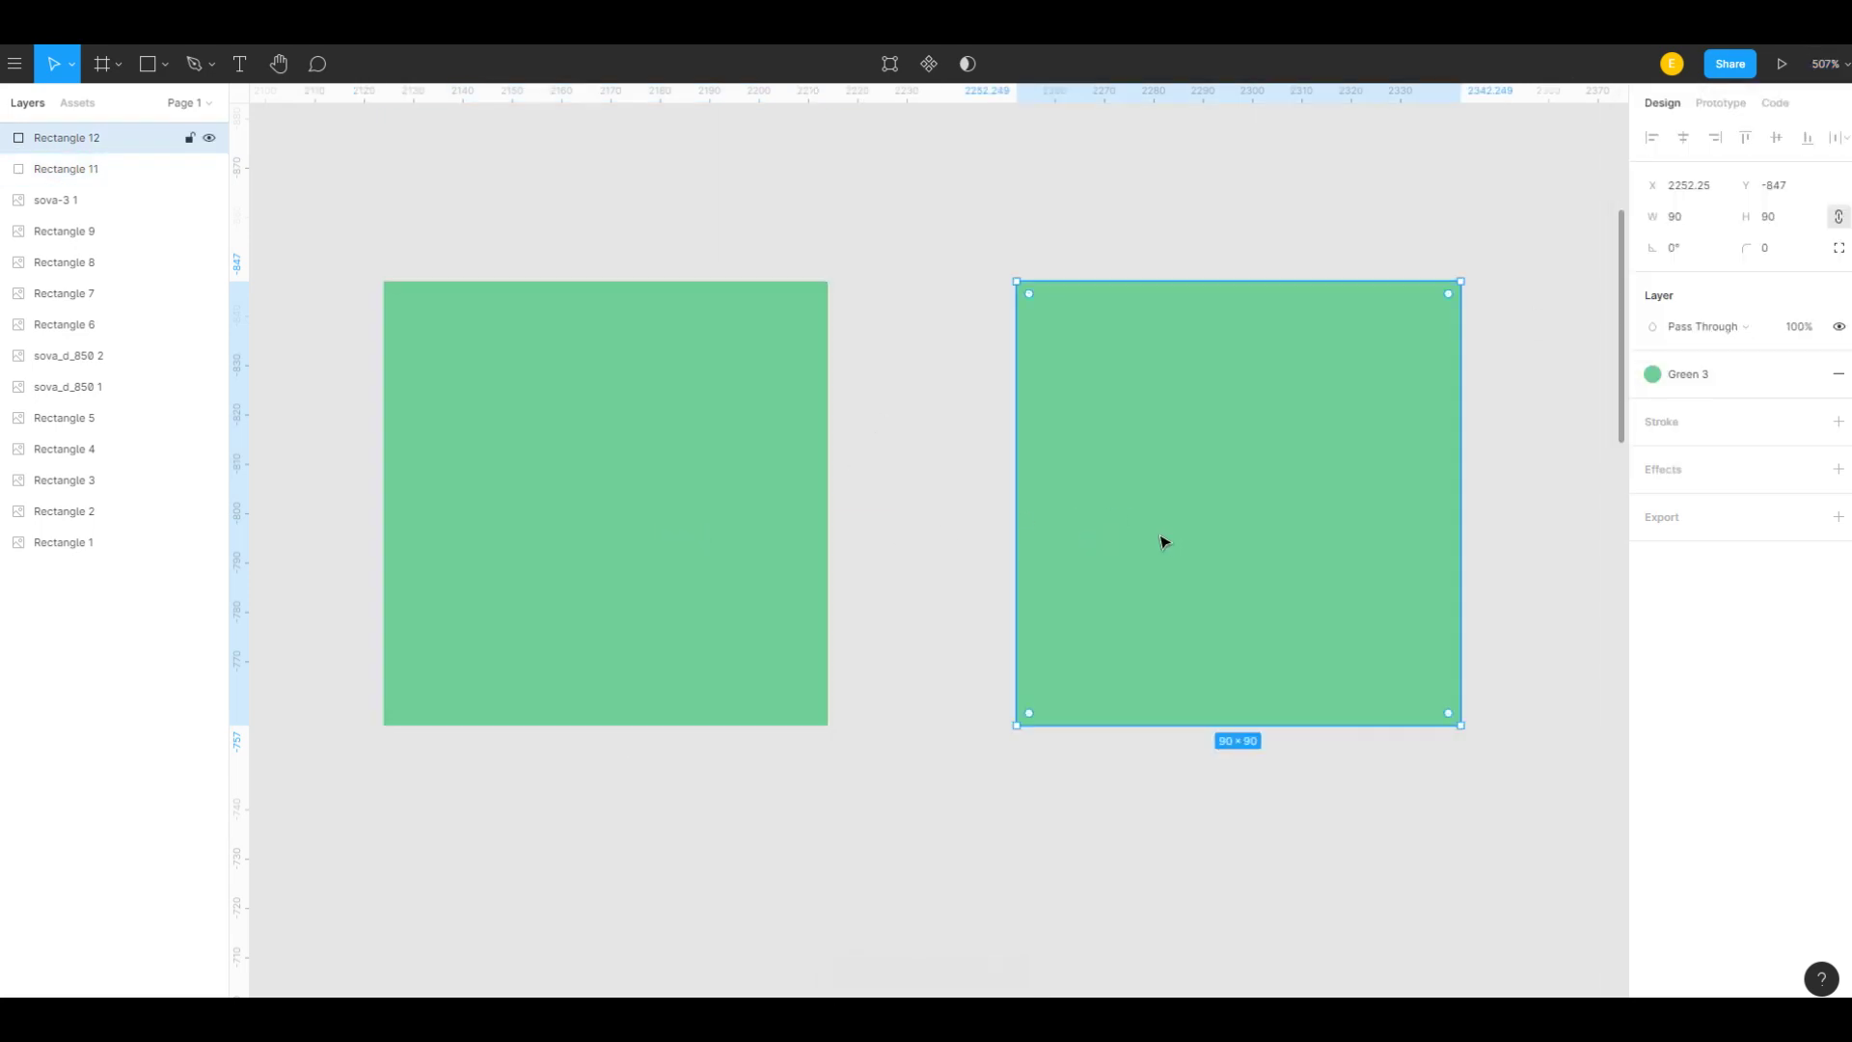
{"action": "key", "text": "Left"}
{"action": "key", "text": "Left"}
{"action": "key", "text": "Left"}
{"action": "mouse_move", "coordinate": [1031, 540]}
{"action": "left_mouse_down"}
{"action": "mouse_move", "coordinate": [1286, 537]}
{"action": "mouse_move", "coordinate": [1103, 542]}
{"action": "left_mouse_up"}
{"action": "key", "text": "alt"}
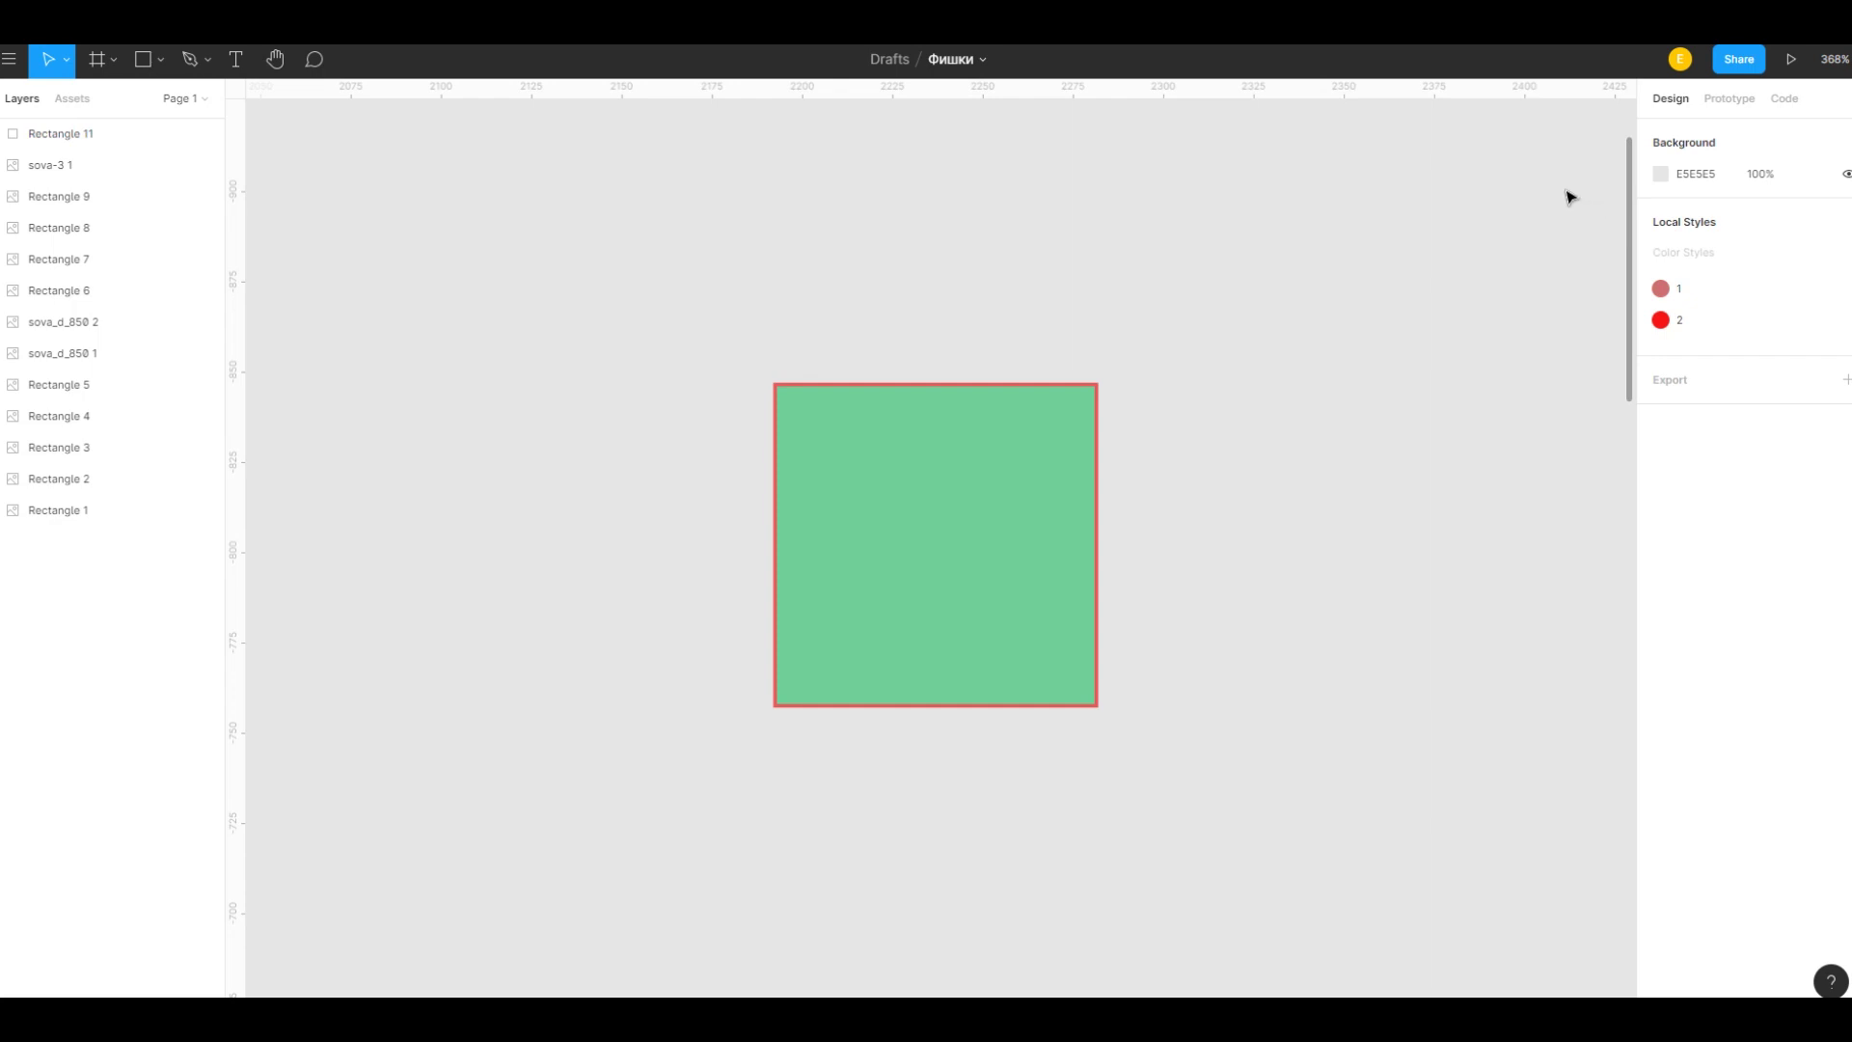
Step: Swap the square's fill and stroke with Shift+X to get red fill and green border
{"action": "left_click", "coordinate": [1023, 528]}
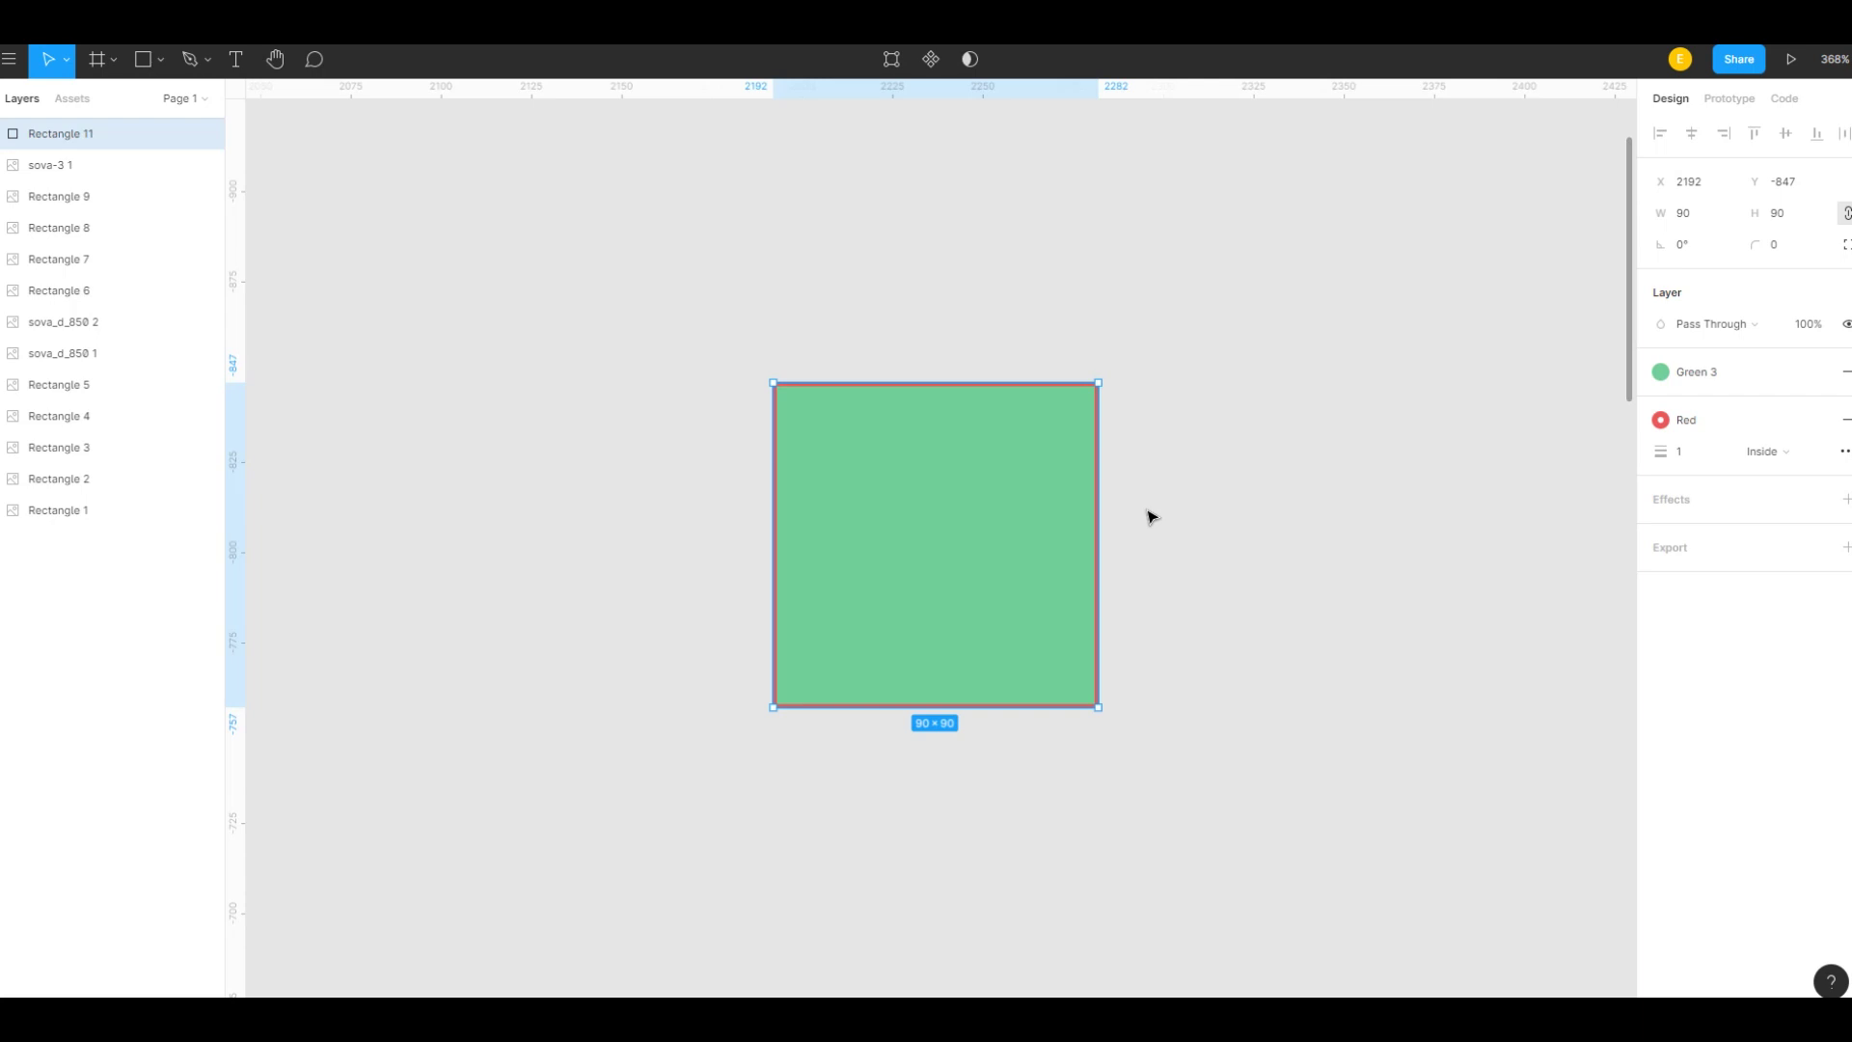
{"action": "key", "text": "shift+x"}
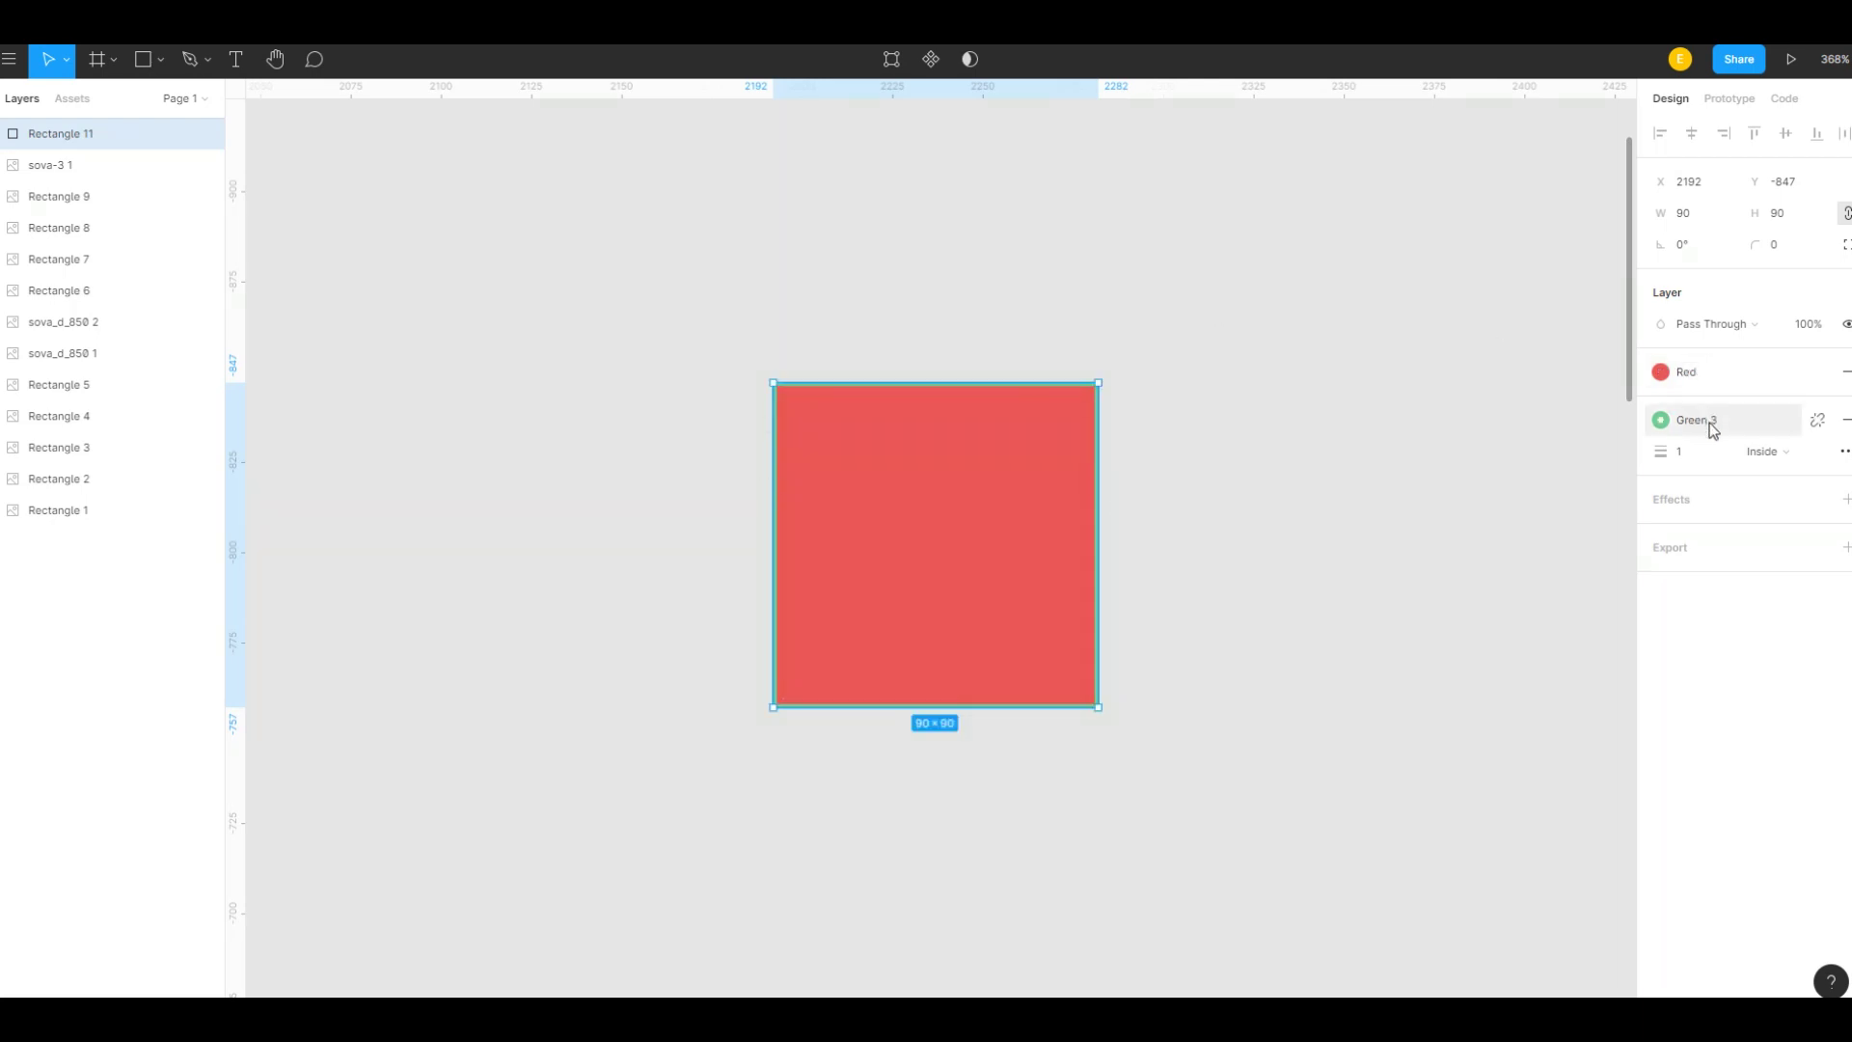
{"action": "key", "text": "shift+x"}
{"action": "key", "text": "shift+x"}
{"action": "key", "text": "shift+x"}
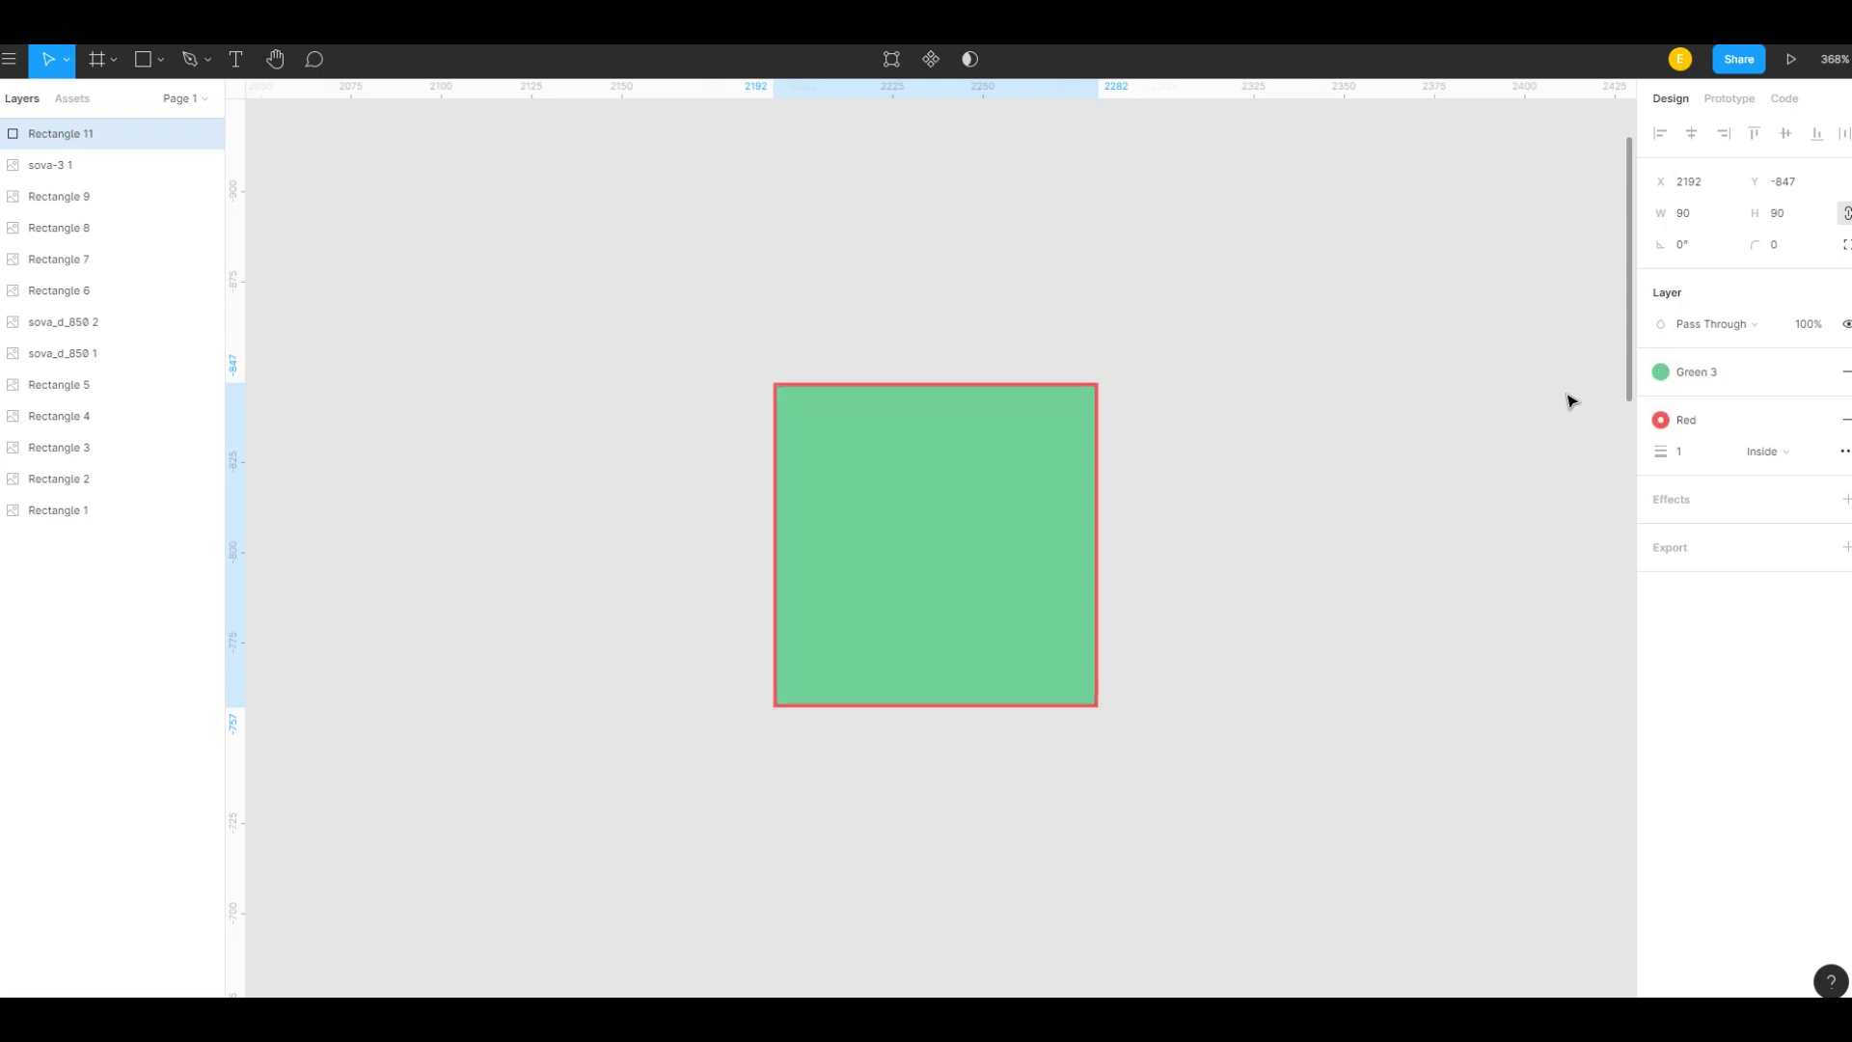
{"action": "key", "text": "shift+x"}
{"action": "left_click", "coordinate": [1470, 461]}
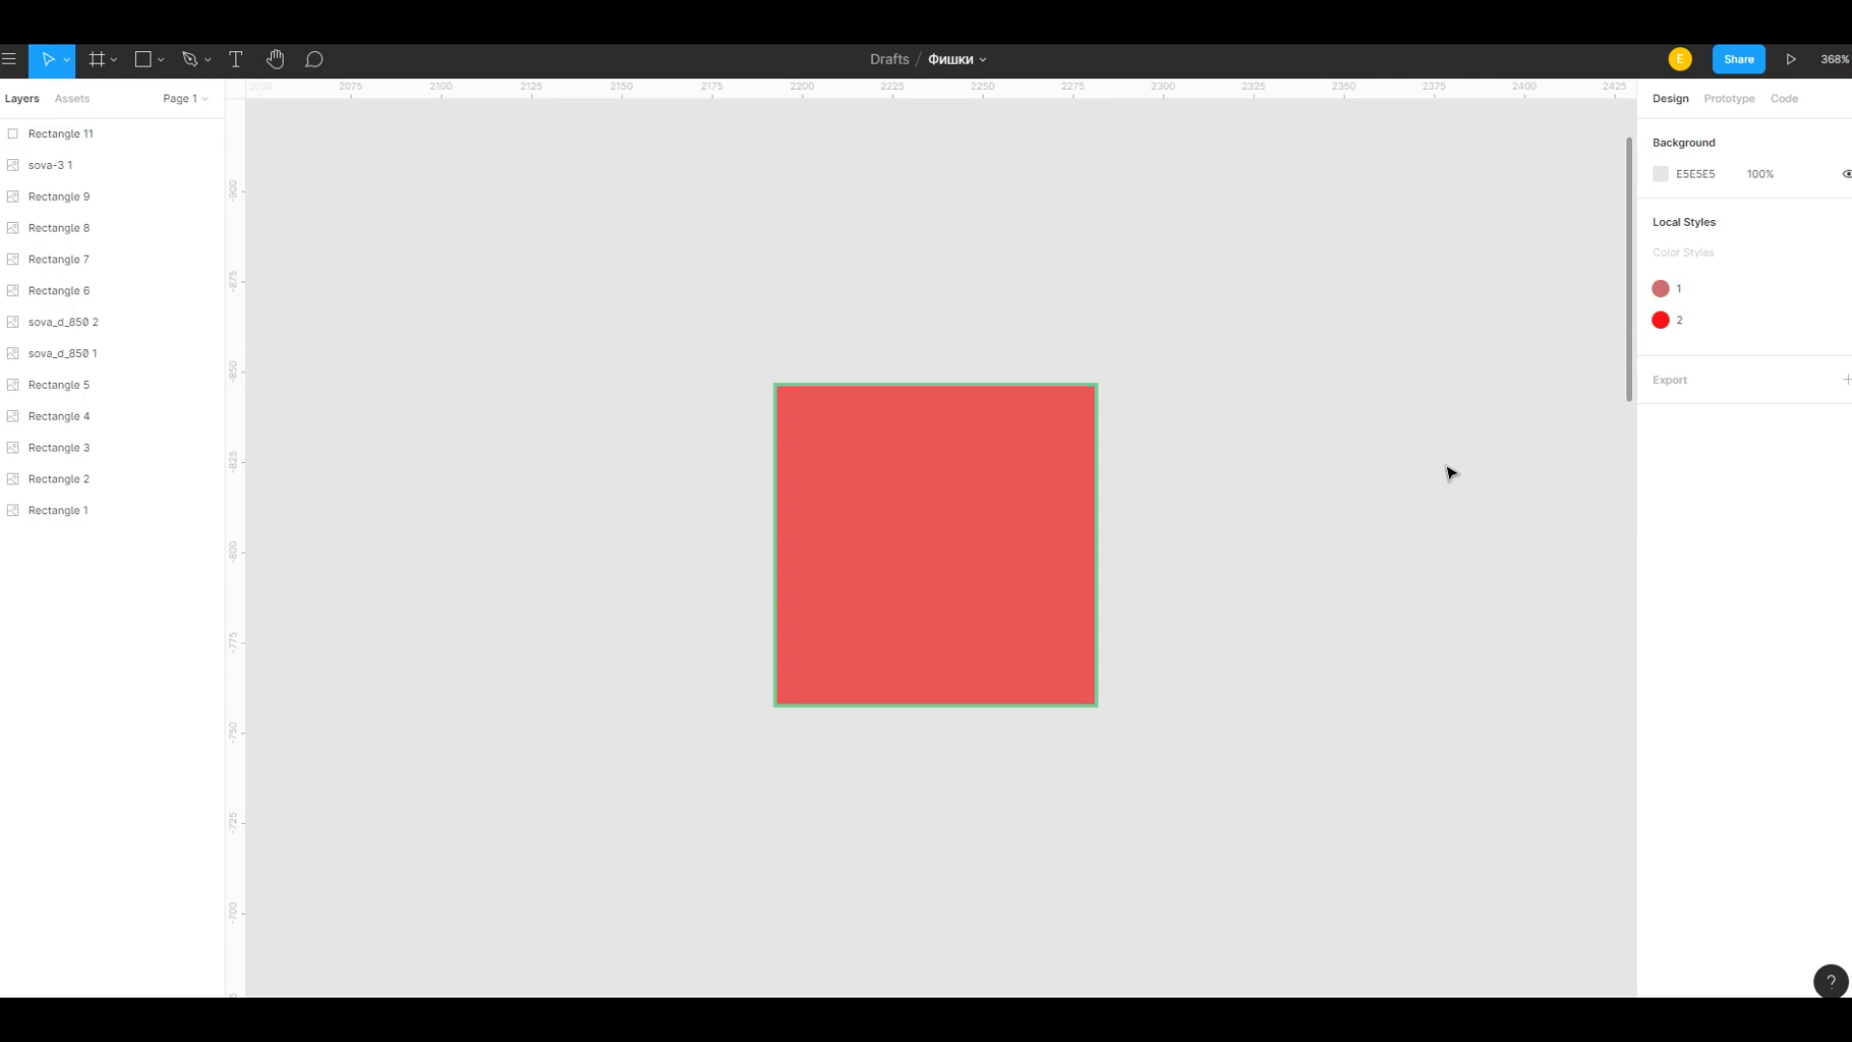
{"action": "left_click_drag", "start_coordinate": [604, 289], "coordinate": [1245, 785]}
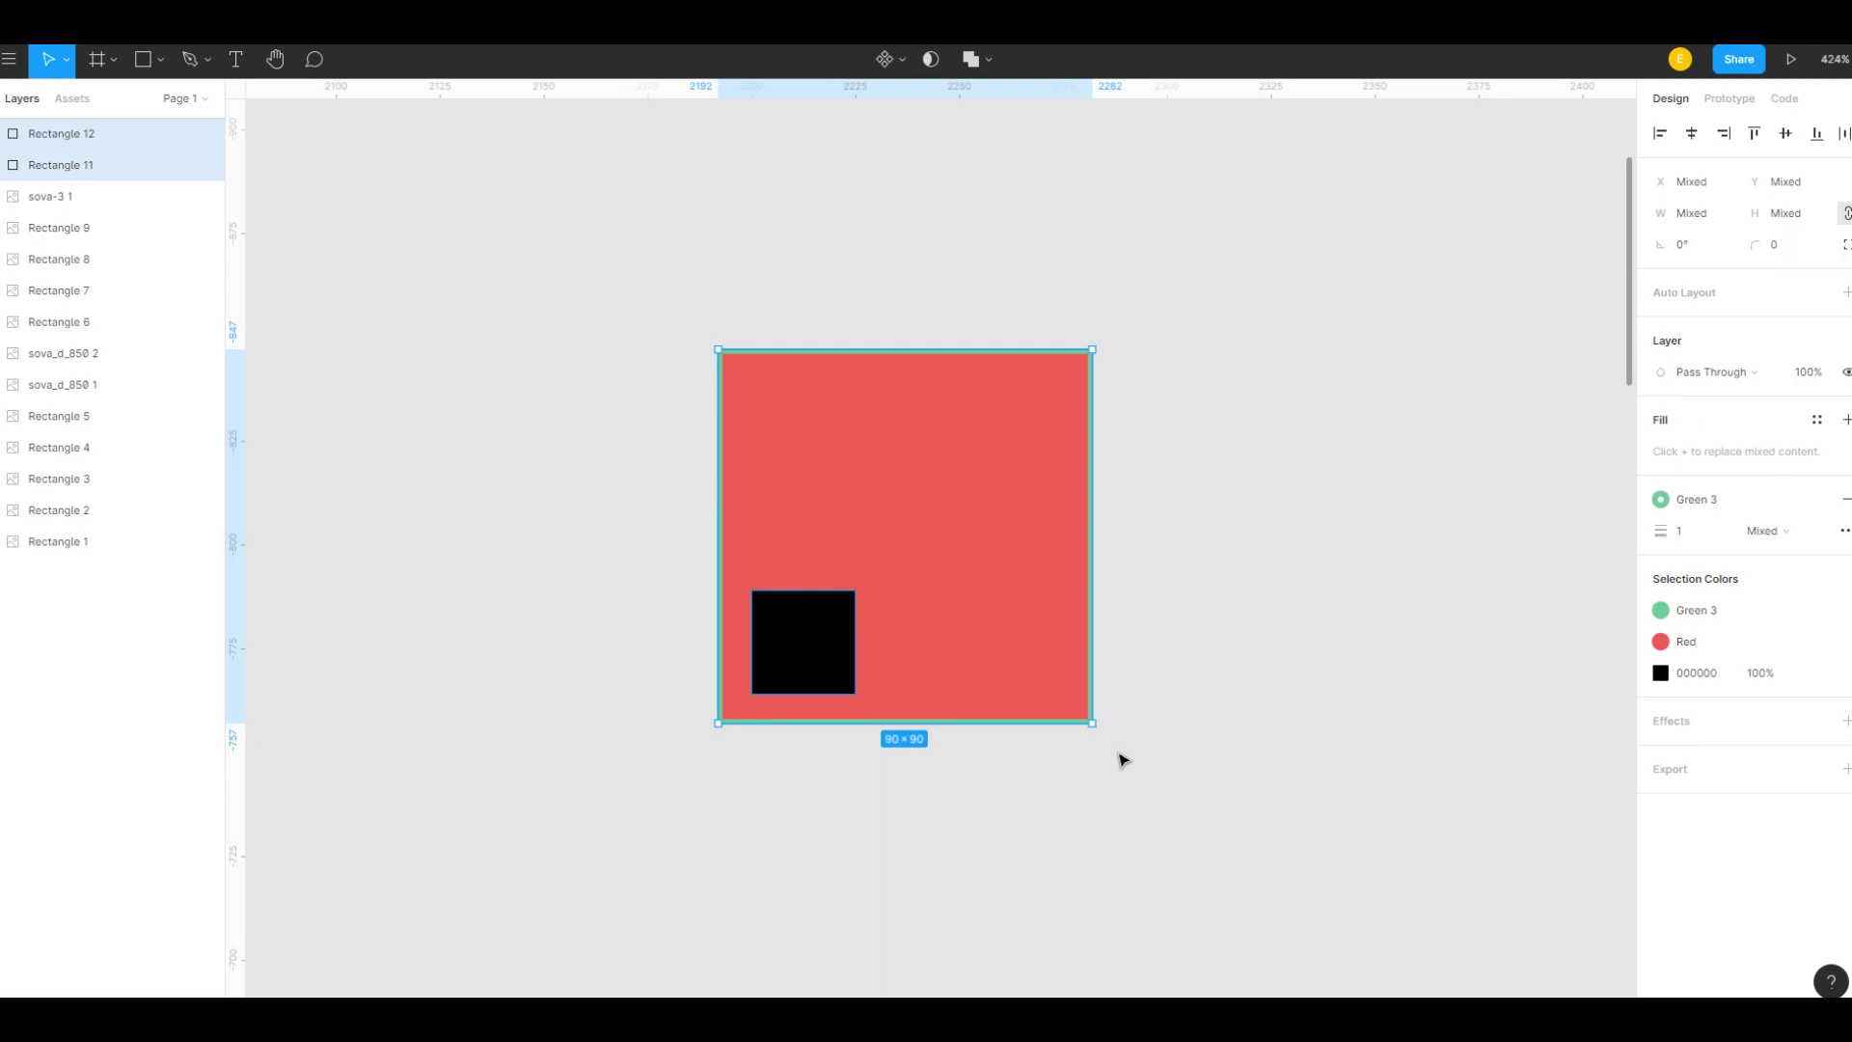
Step: Align the black square to the red square's vertical and horizontal centres with Alt+V and Alt+H
{"action": "key", "text": "alt+v"}
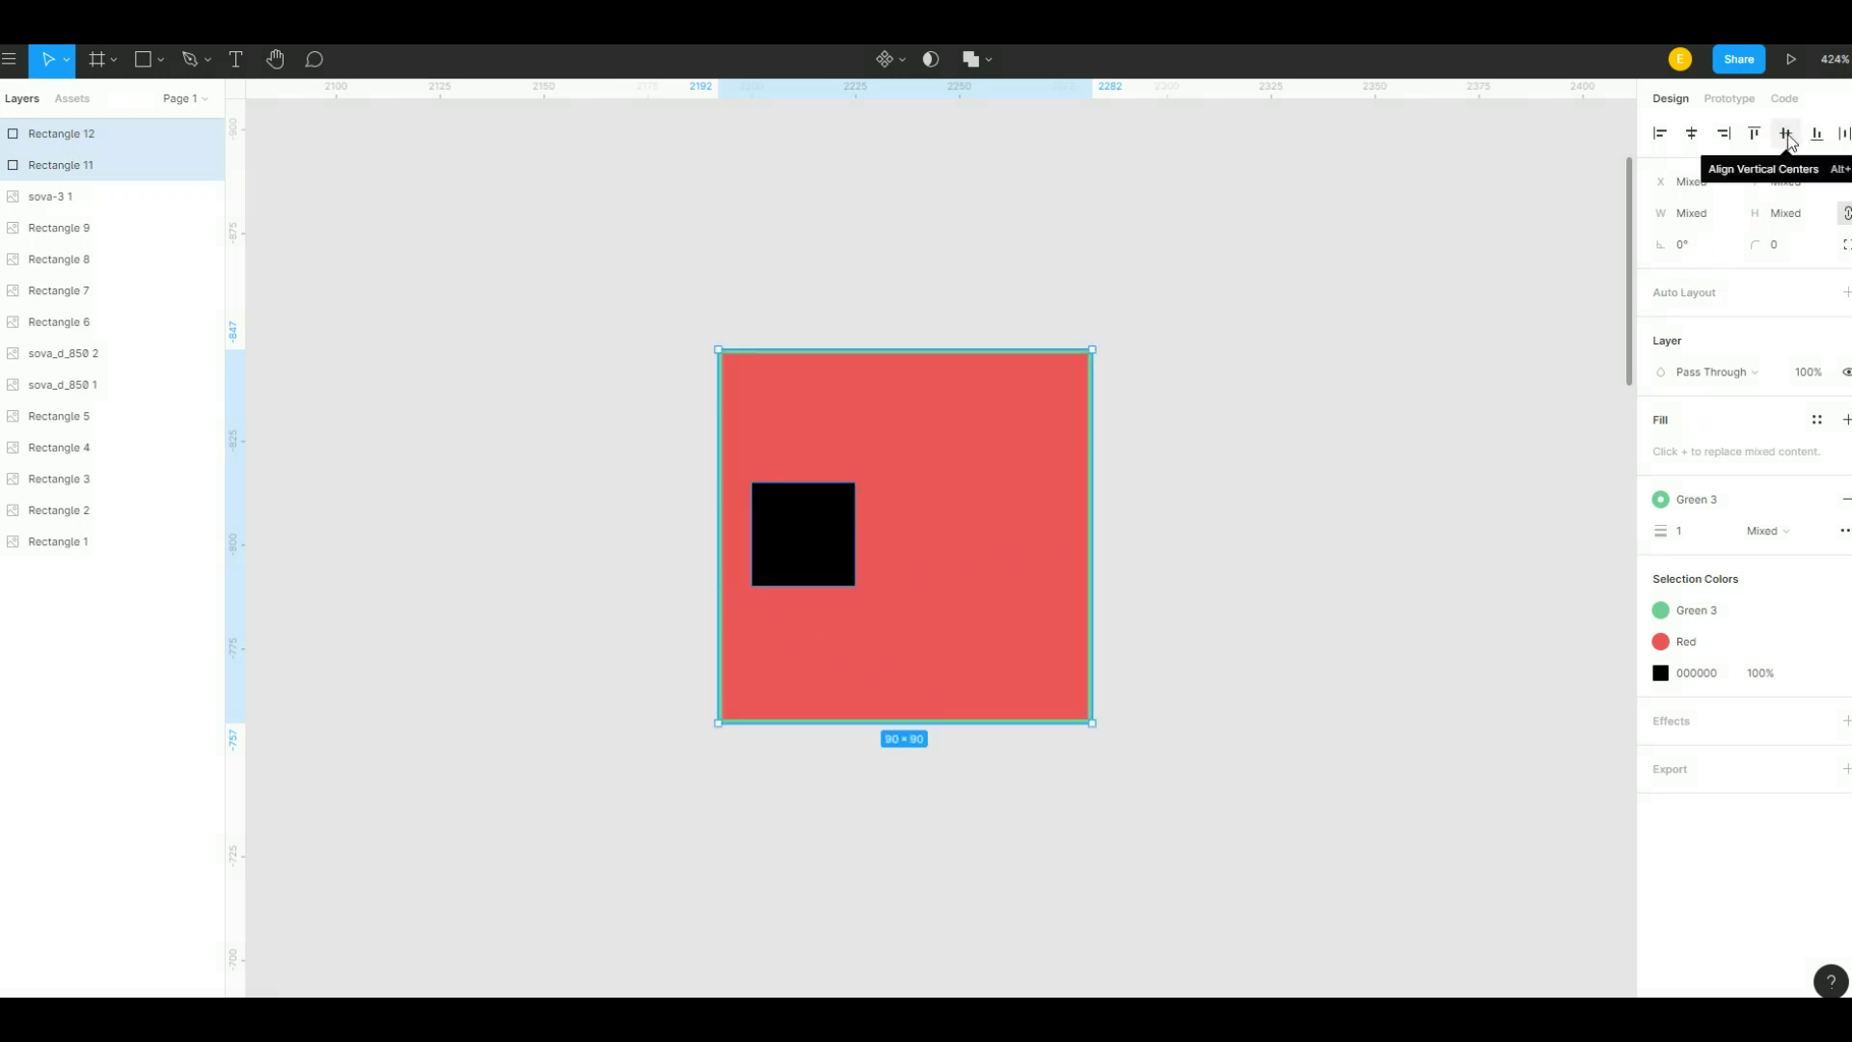
{"action": "key", "text": "alt+h"}
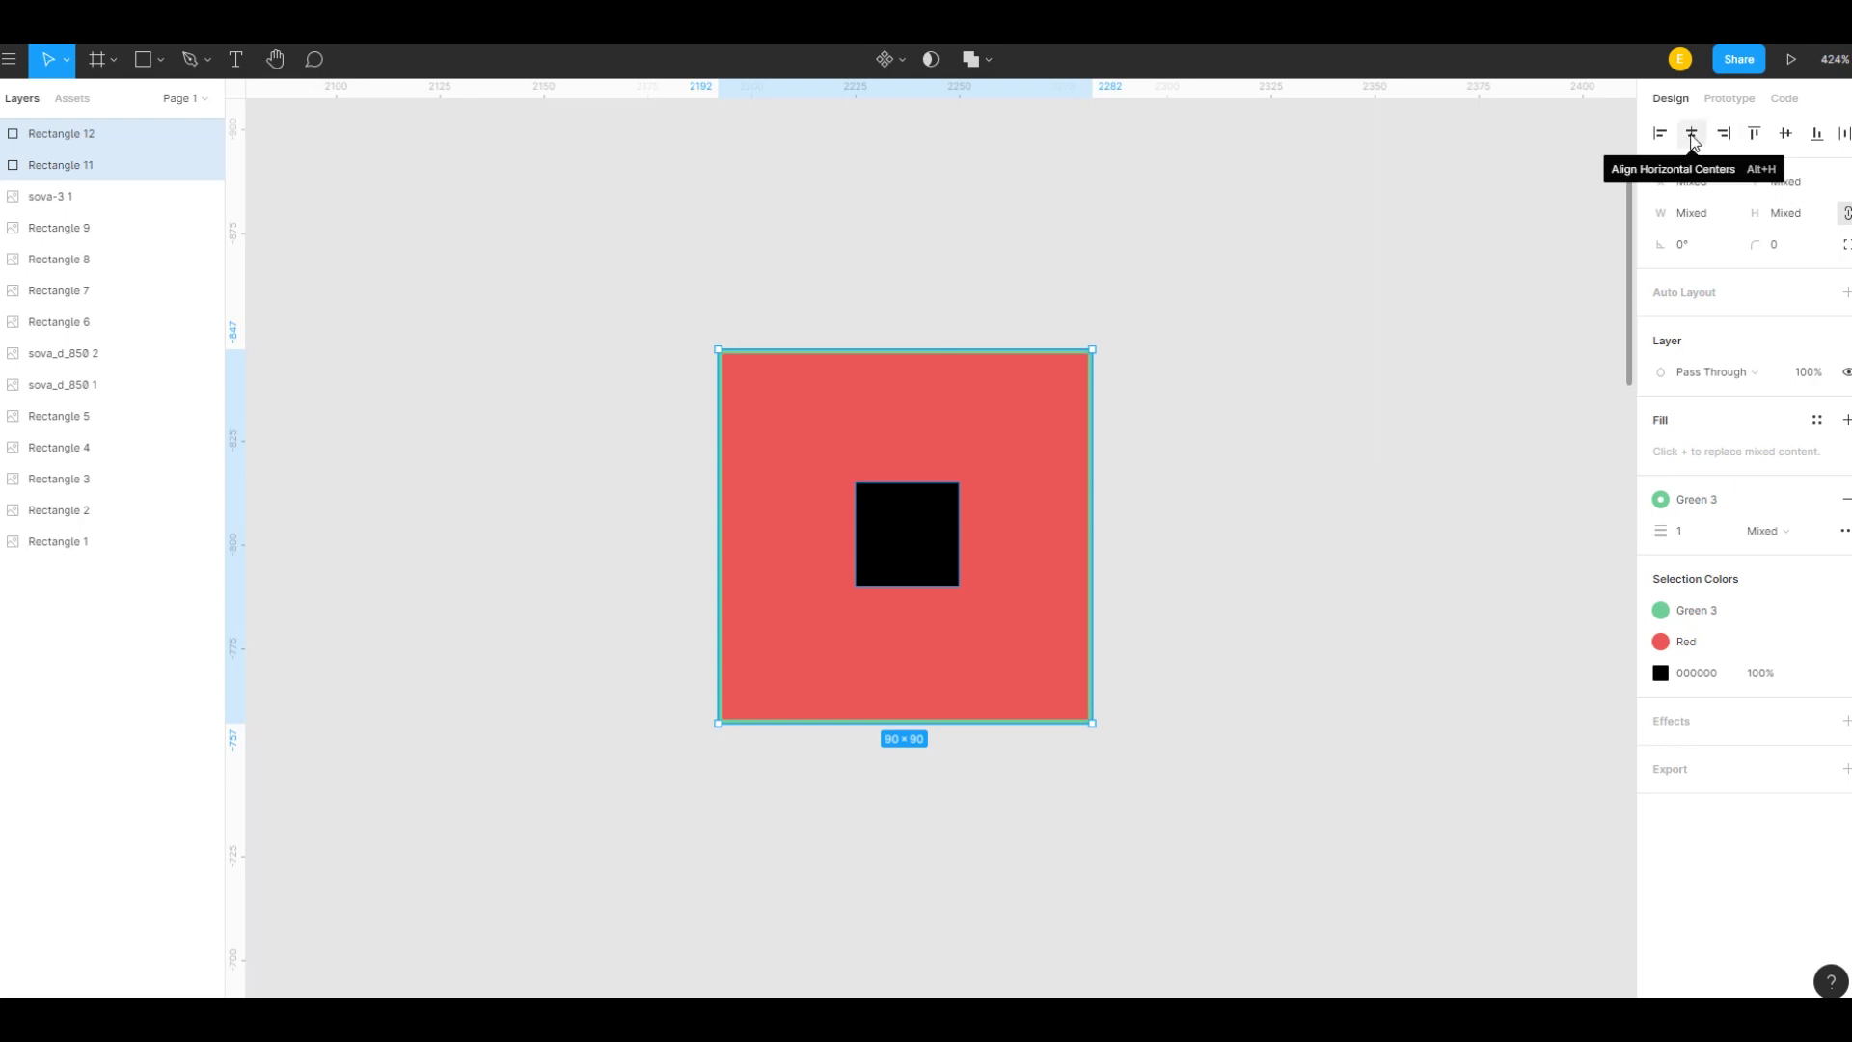
{"action": "left_click", "coordinate": [945, 446], "text": "shift"}
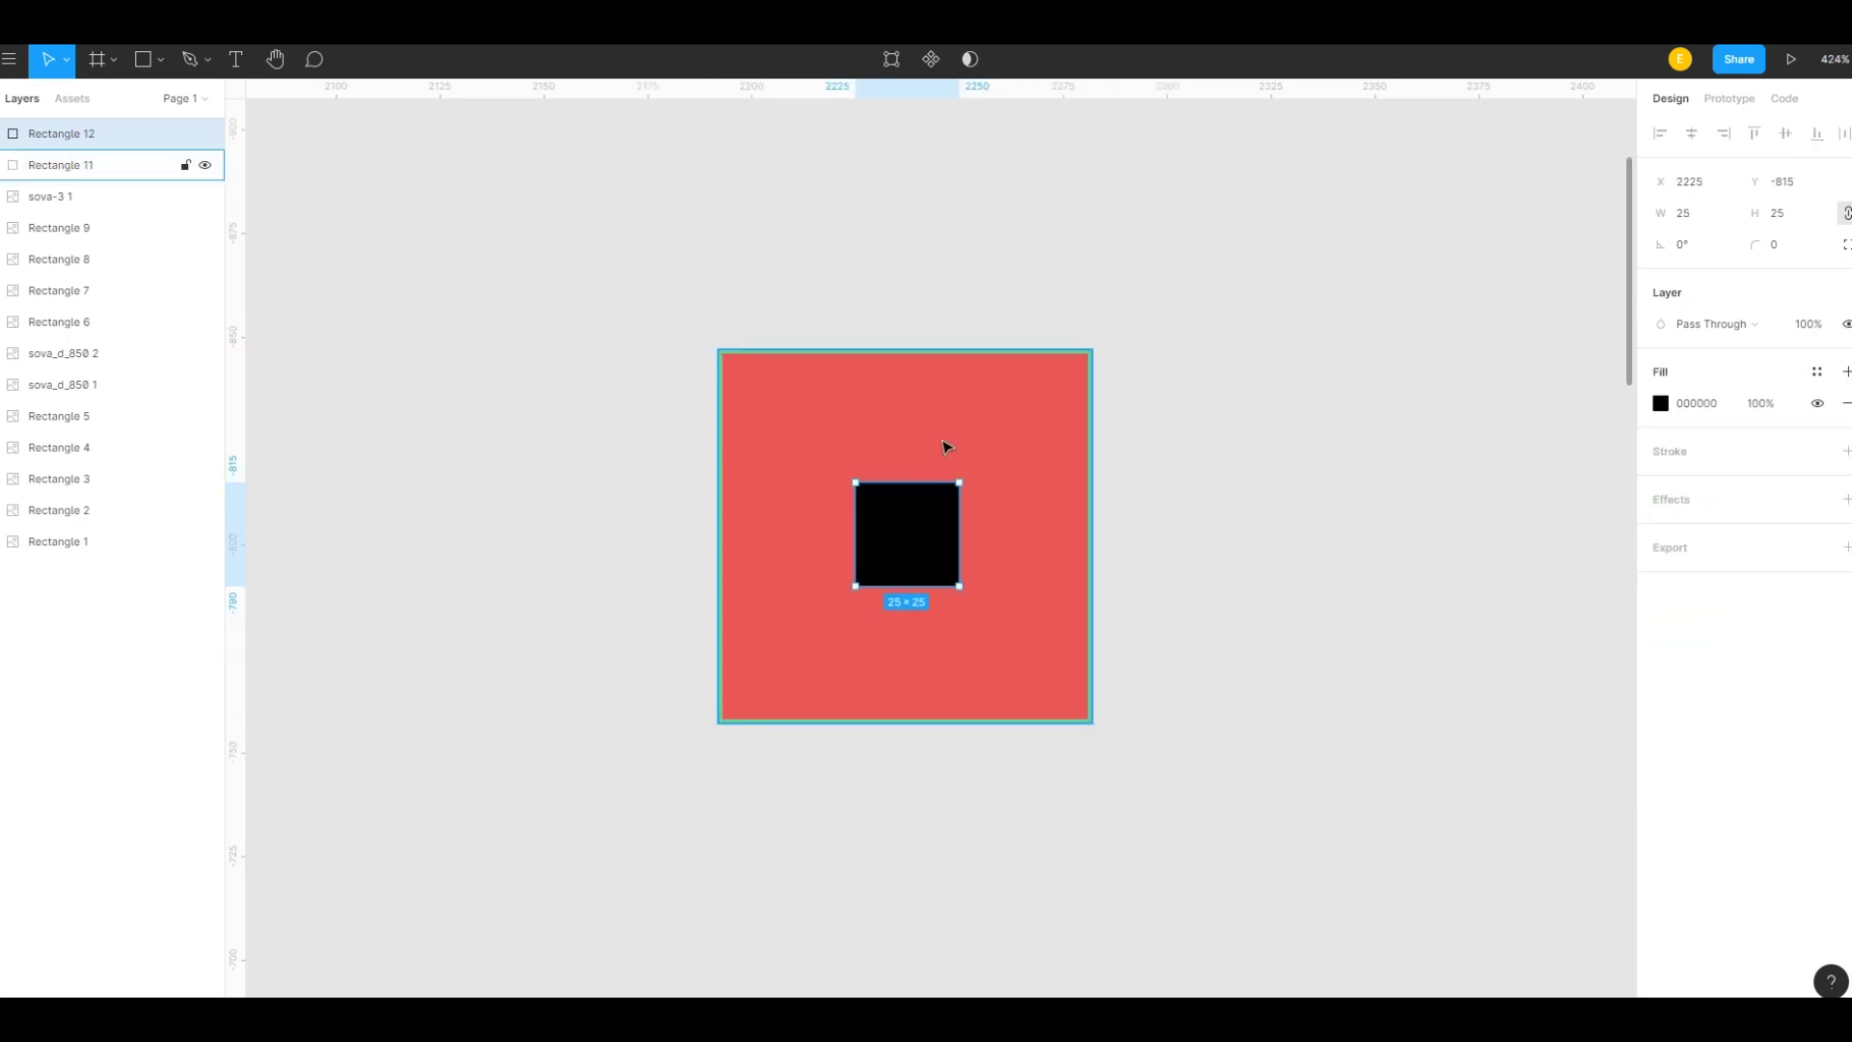